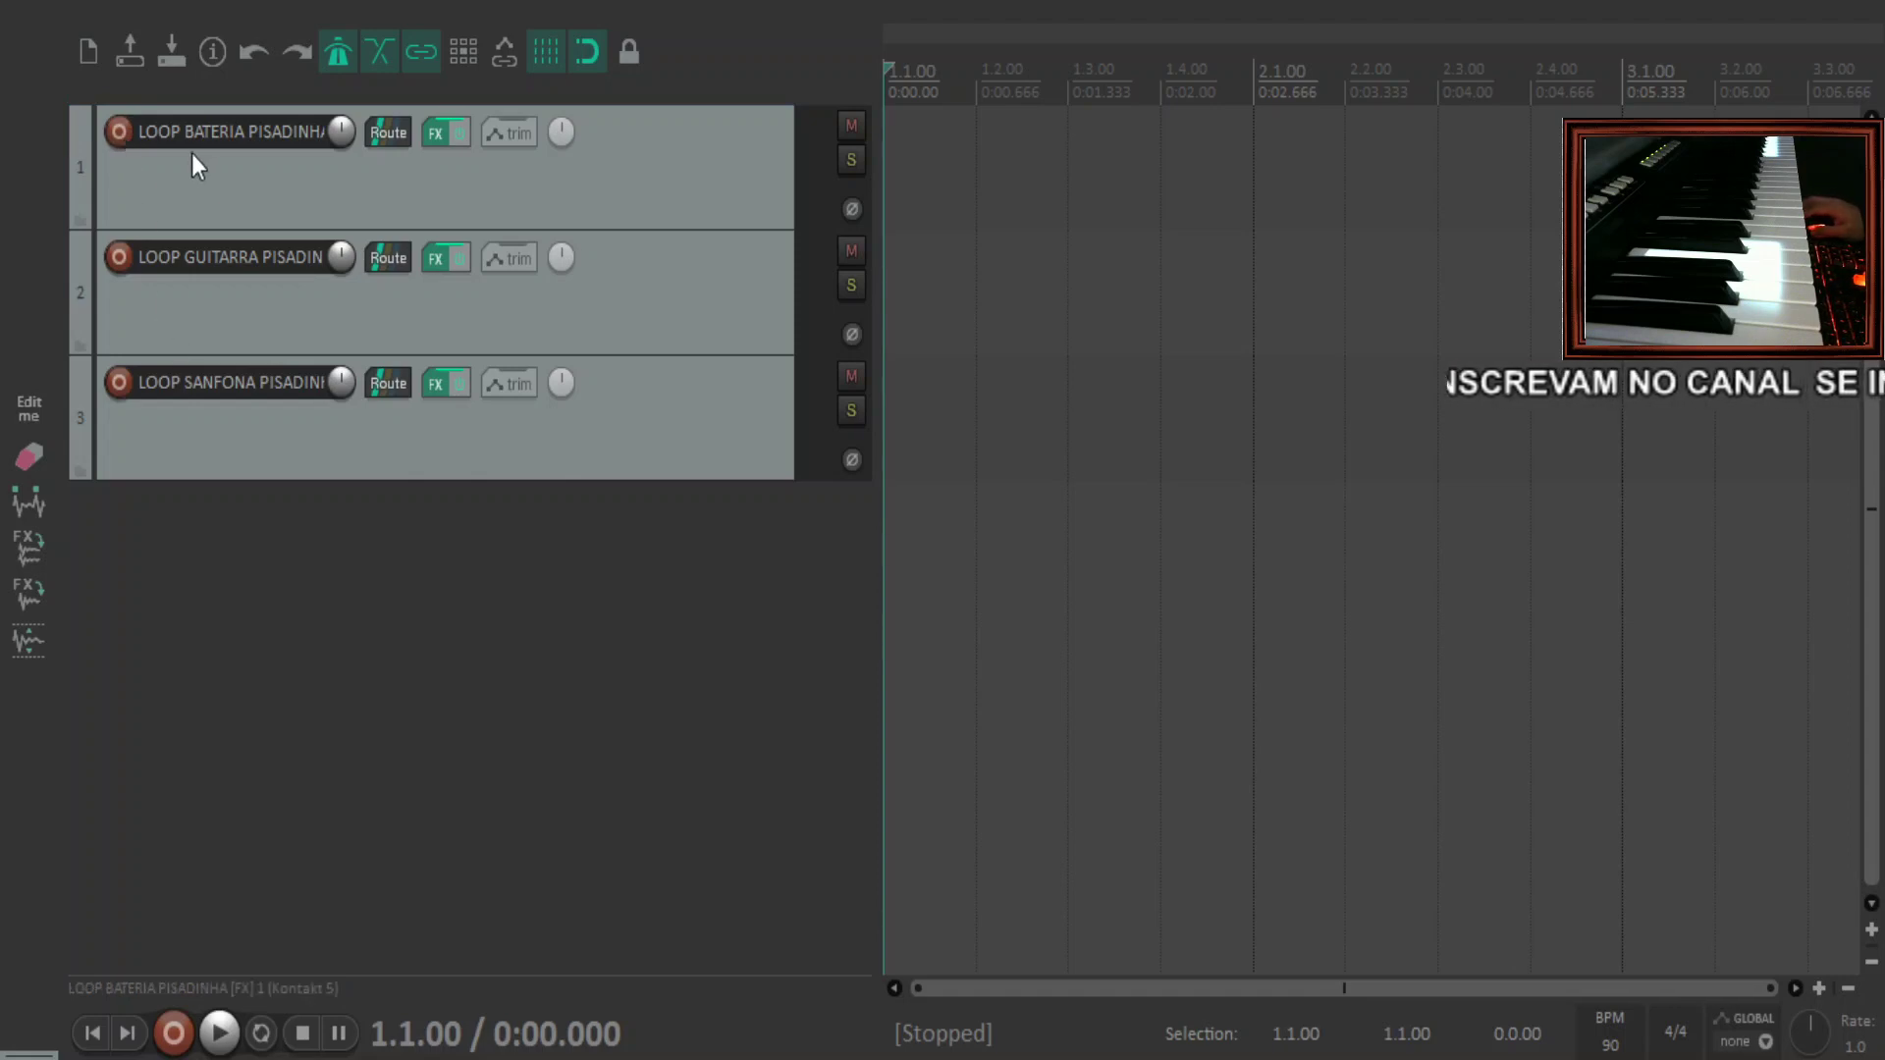
Record-arm track 1, LOOP BATERIA PISADINHA, so it takes MIDI input
{"action": "left_click", "coordinate": [117, 143]}
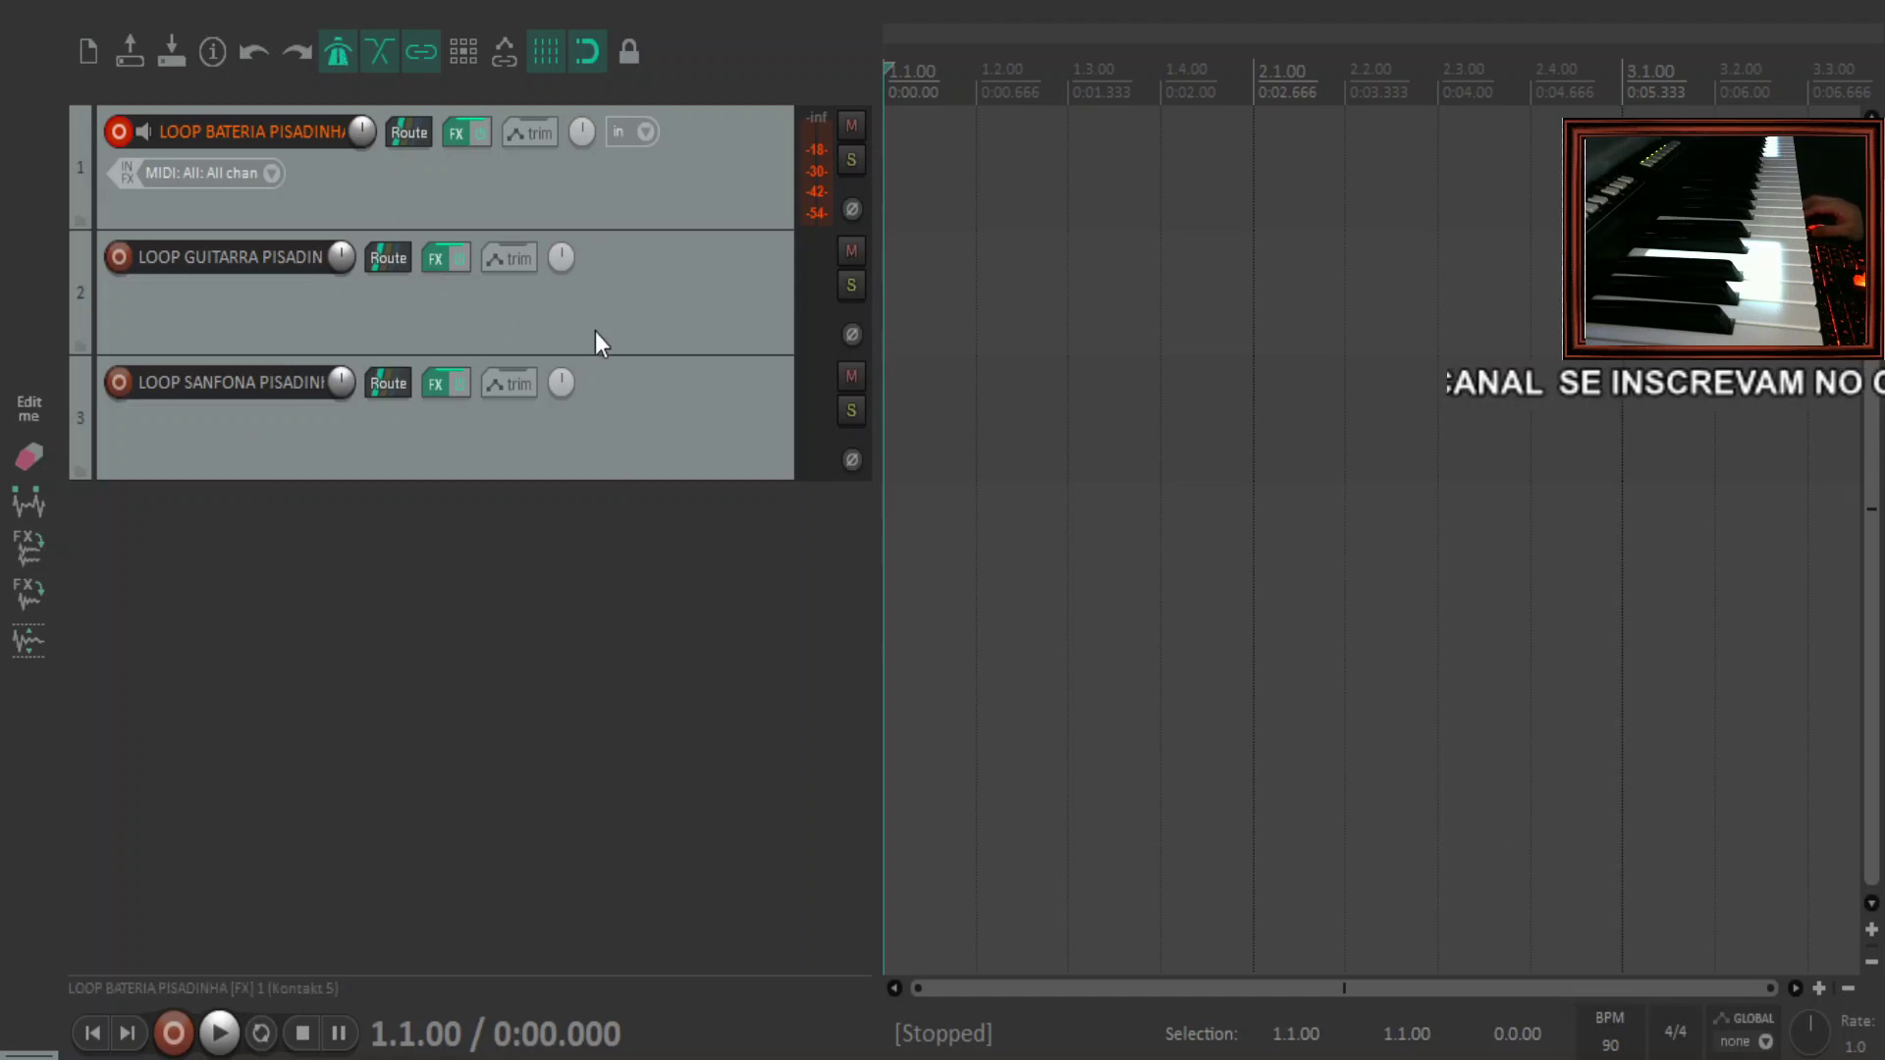
Record an 11-bar MIDI drum loop on LOOP BATERIA PISADINHA and select the new item
{"action": "key", "text": "ctrl+r"}
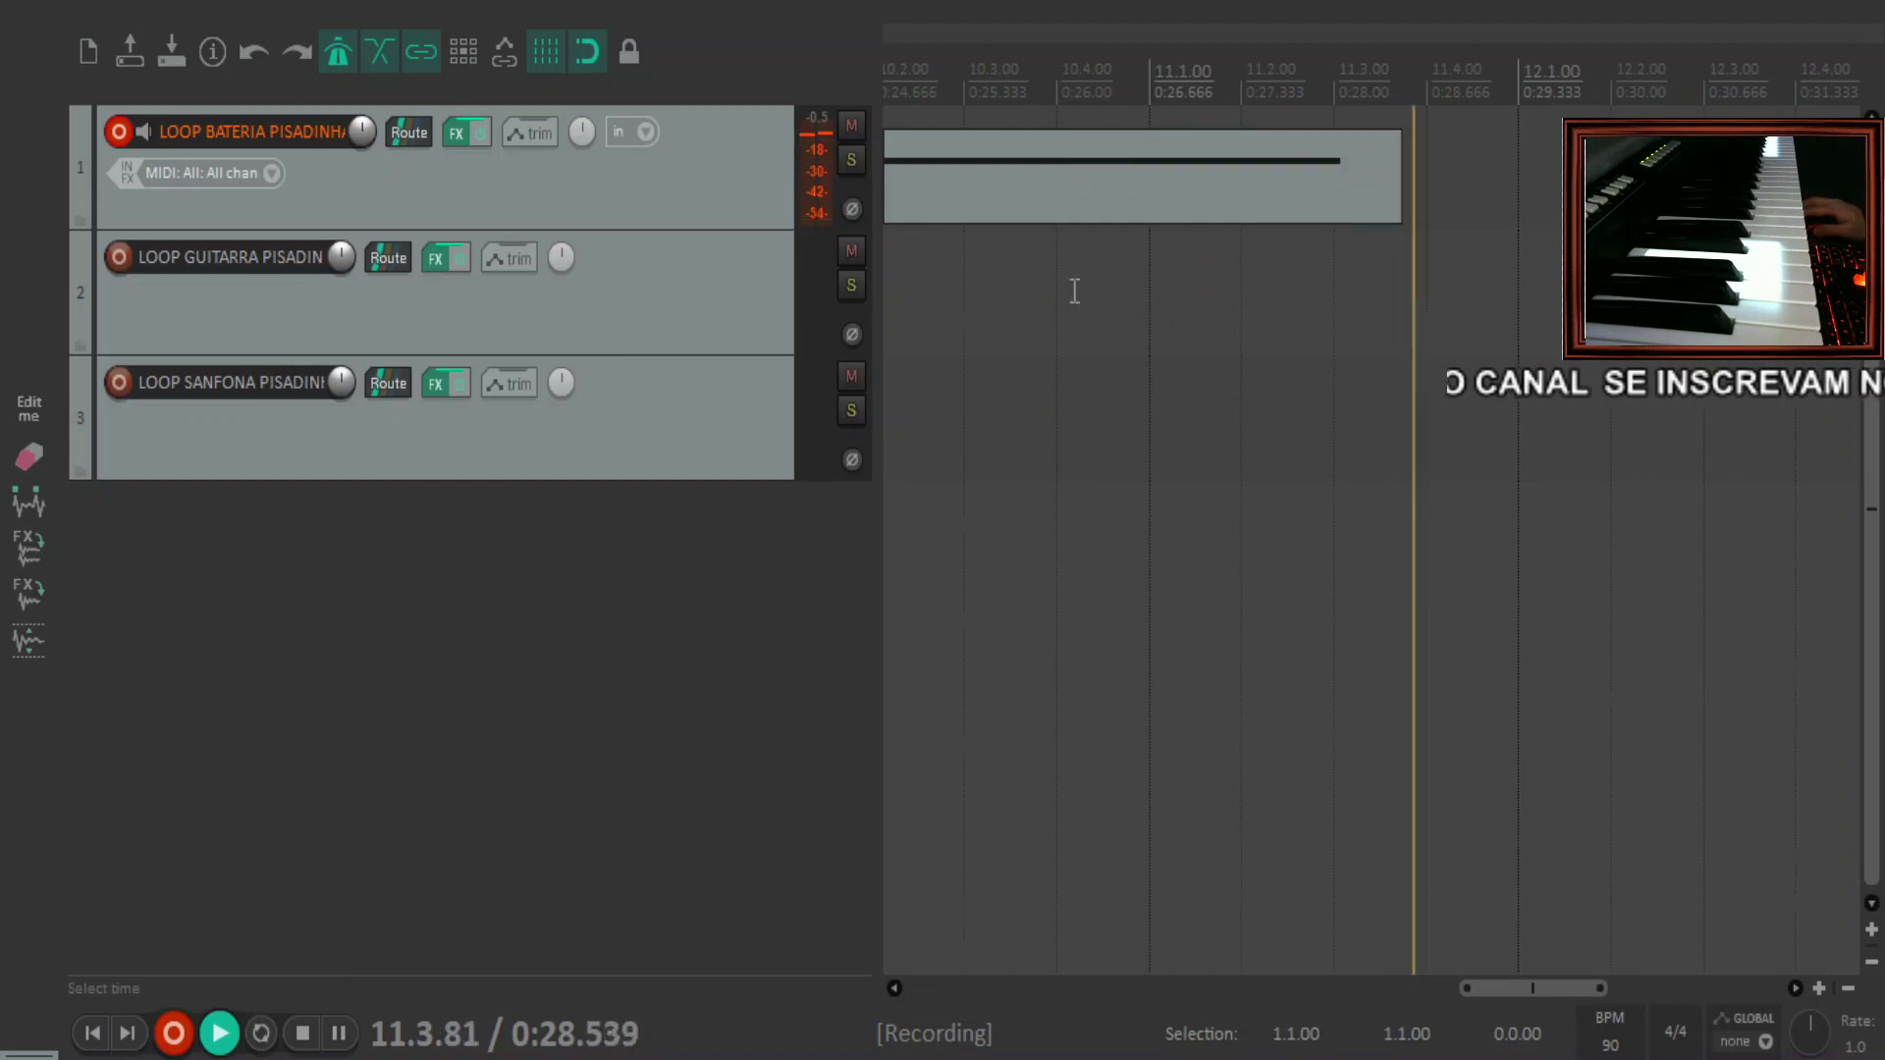
{"action": "scroll", "coordinate": [1075, 290], "scroll_direction": "down", "scroll_amount": 6}
{"action": "key", "text": "space"}
{"action": "left_click", "coordinate": [985, 173]}
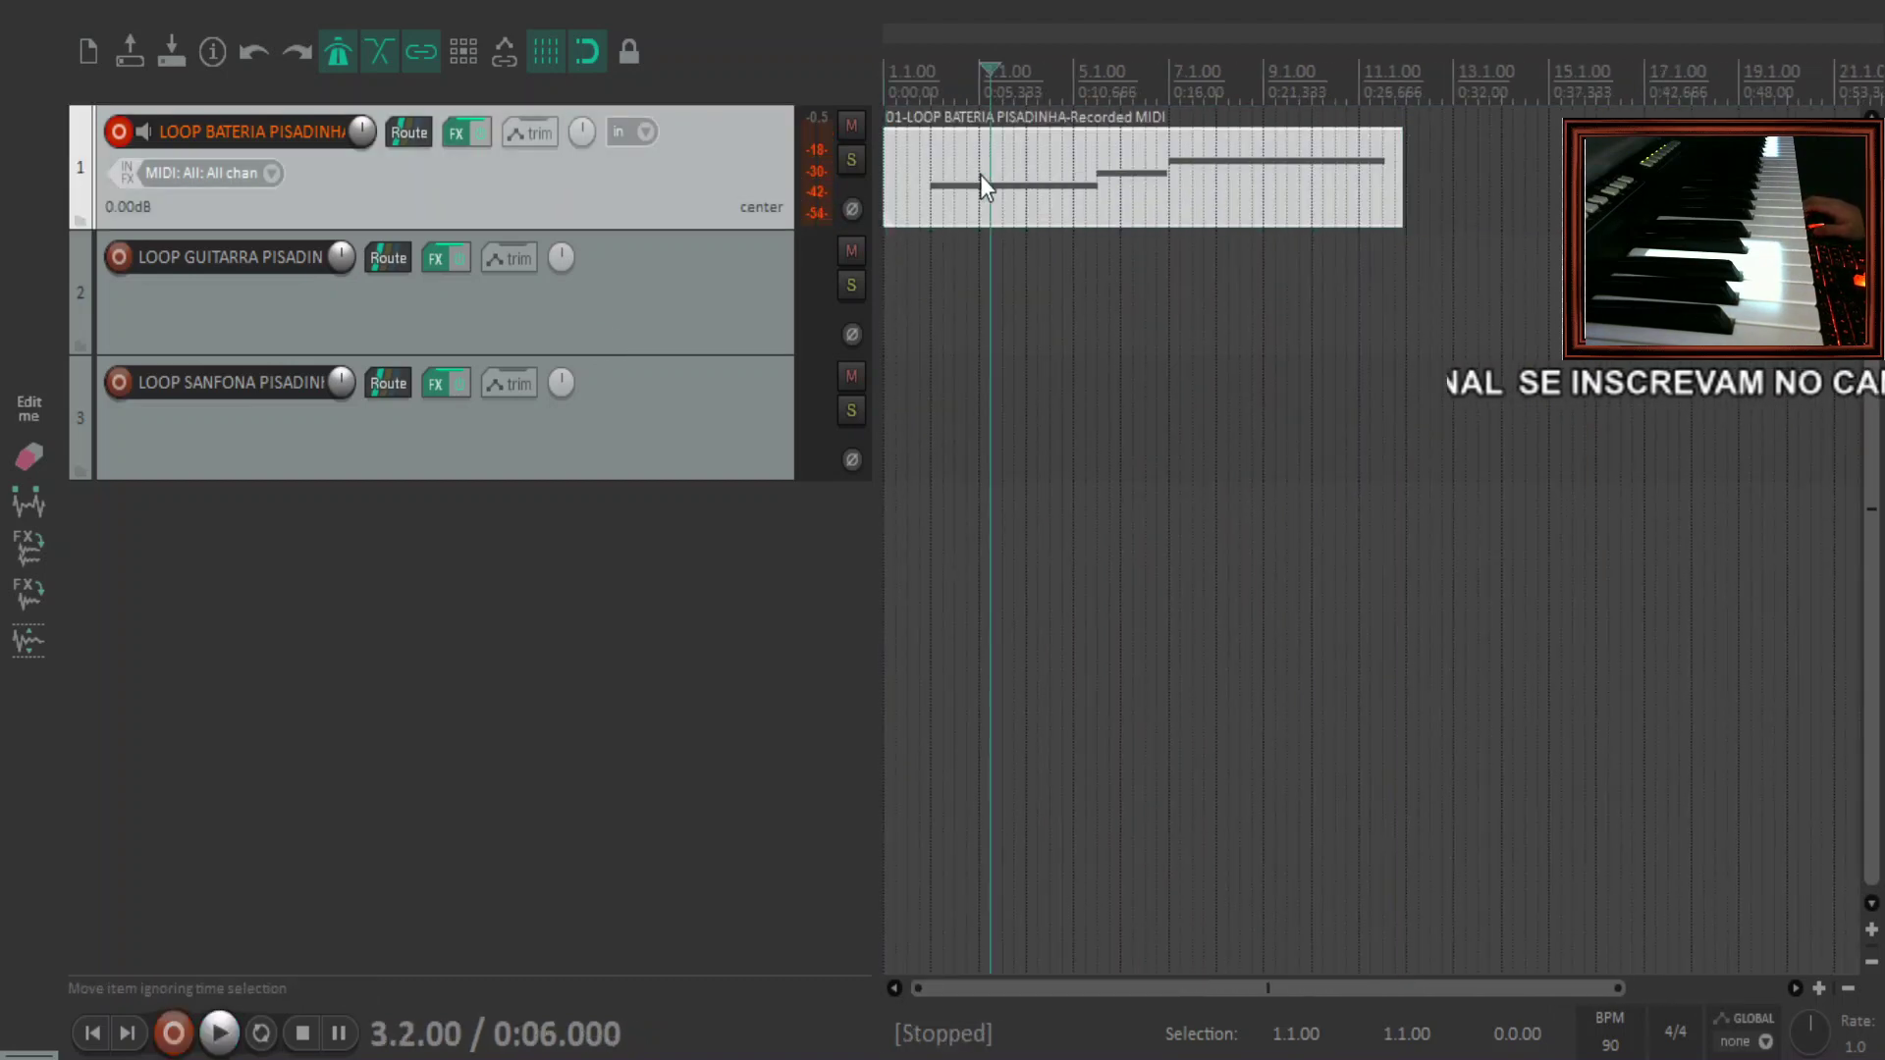
Check the recorded drum notes in the MIDI editor, then play the loop from bar 2
{"action": "double_click", "coordinate": [980, 175]}
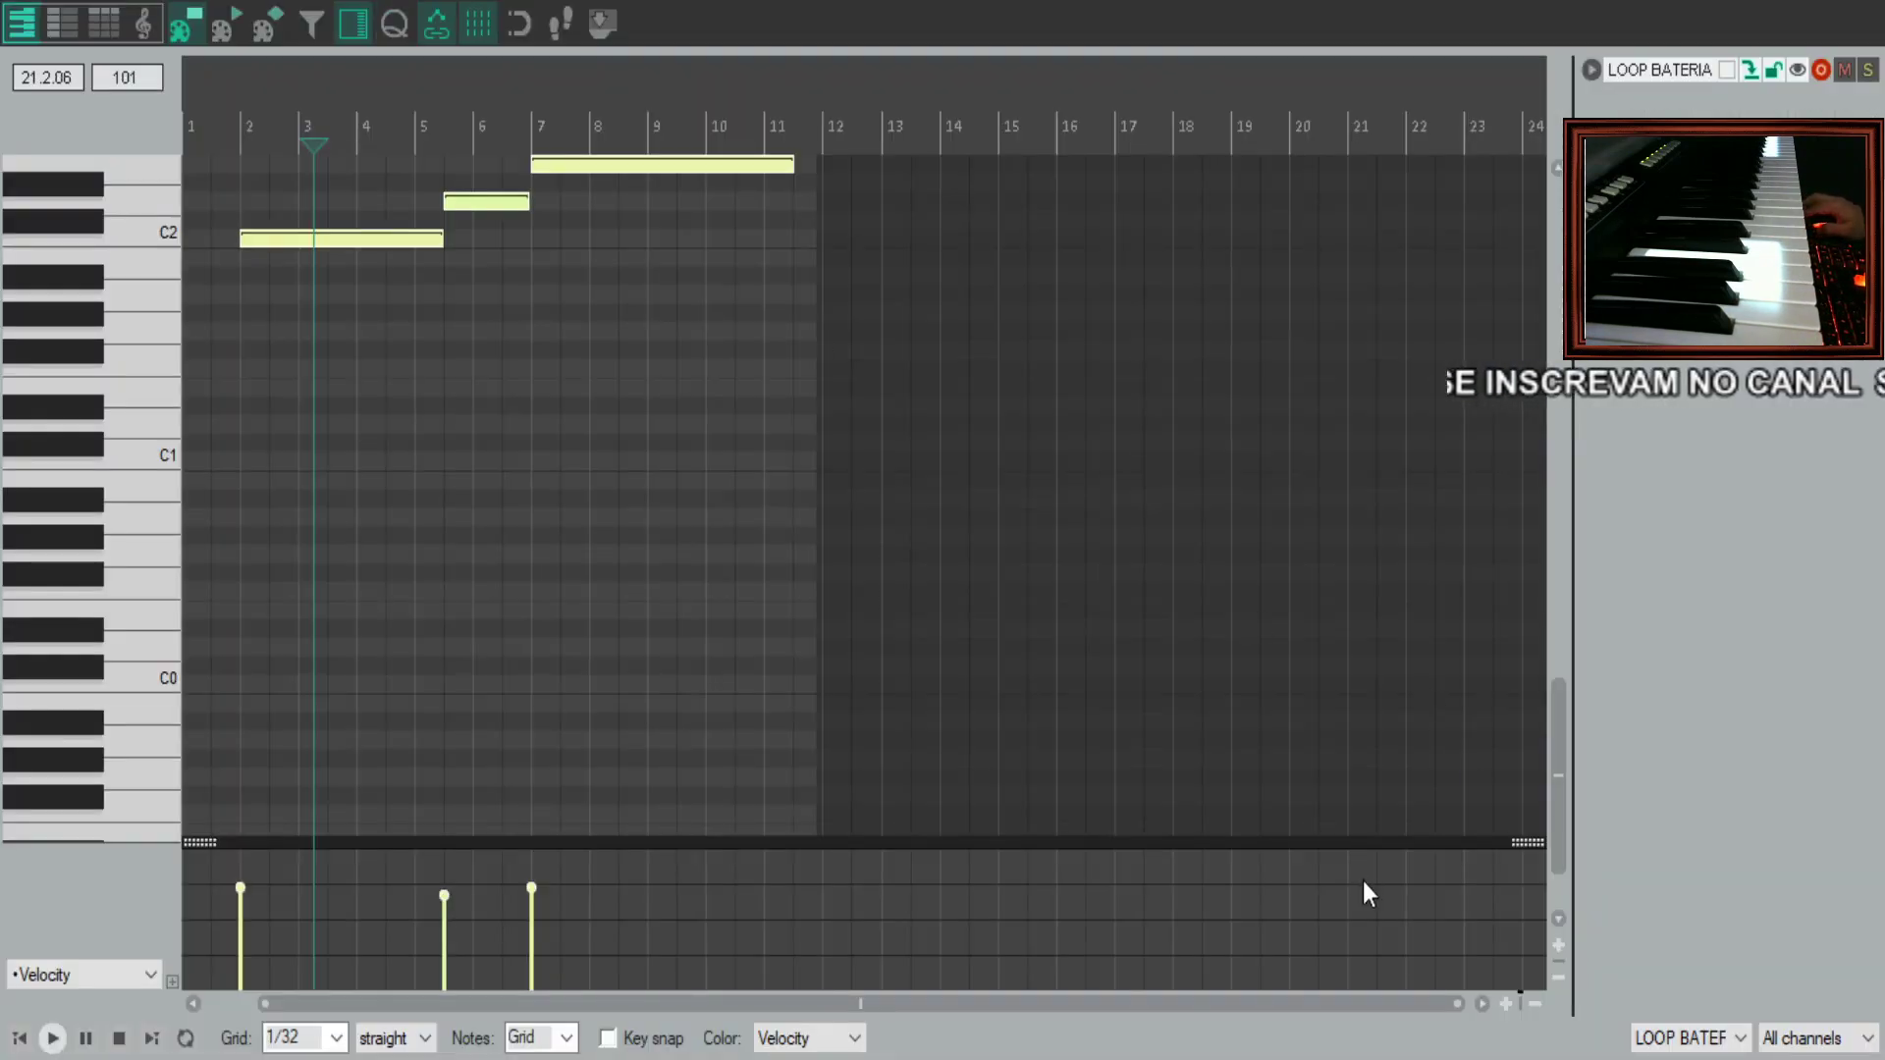
{"action": "key", "text": "Escape"}
{"action": "left_click", "coordinate": [933, 171]}
{"action": "key", "text": "space"}
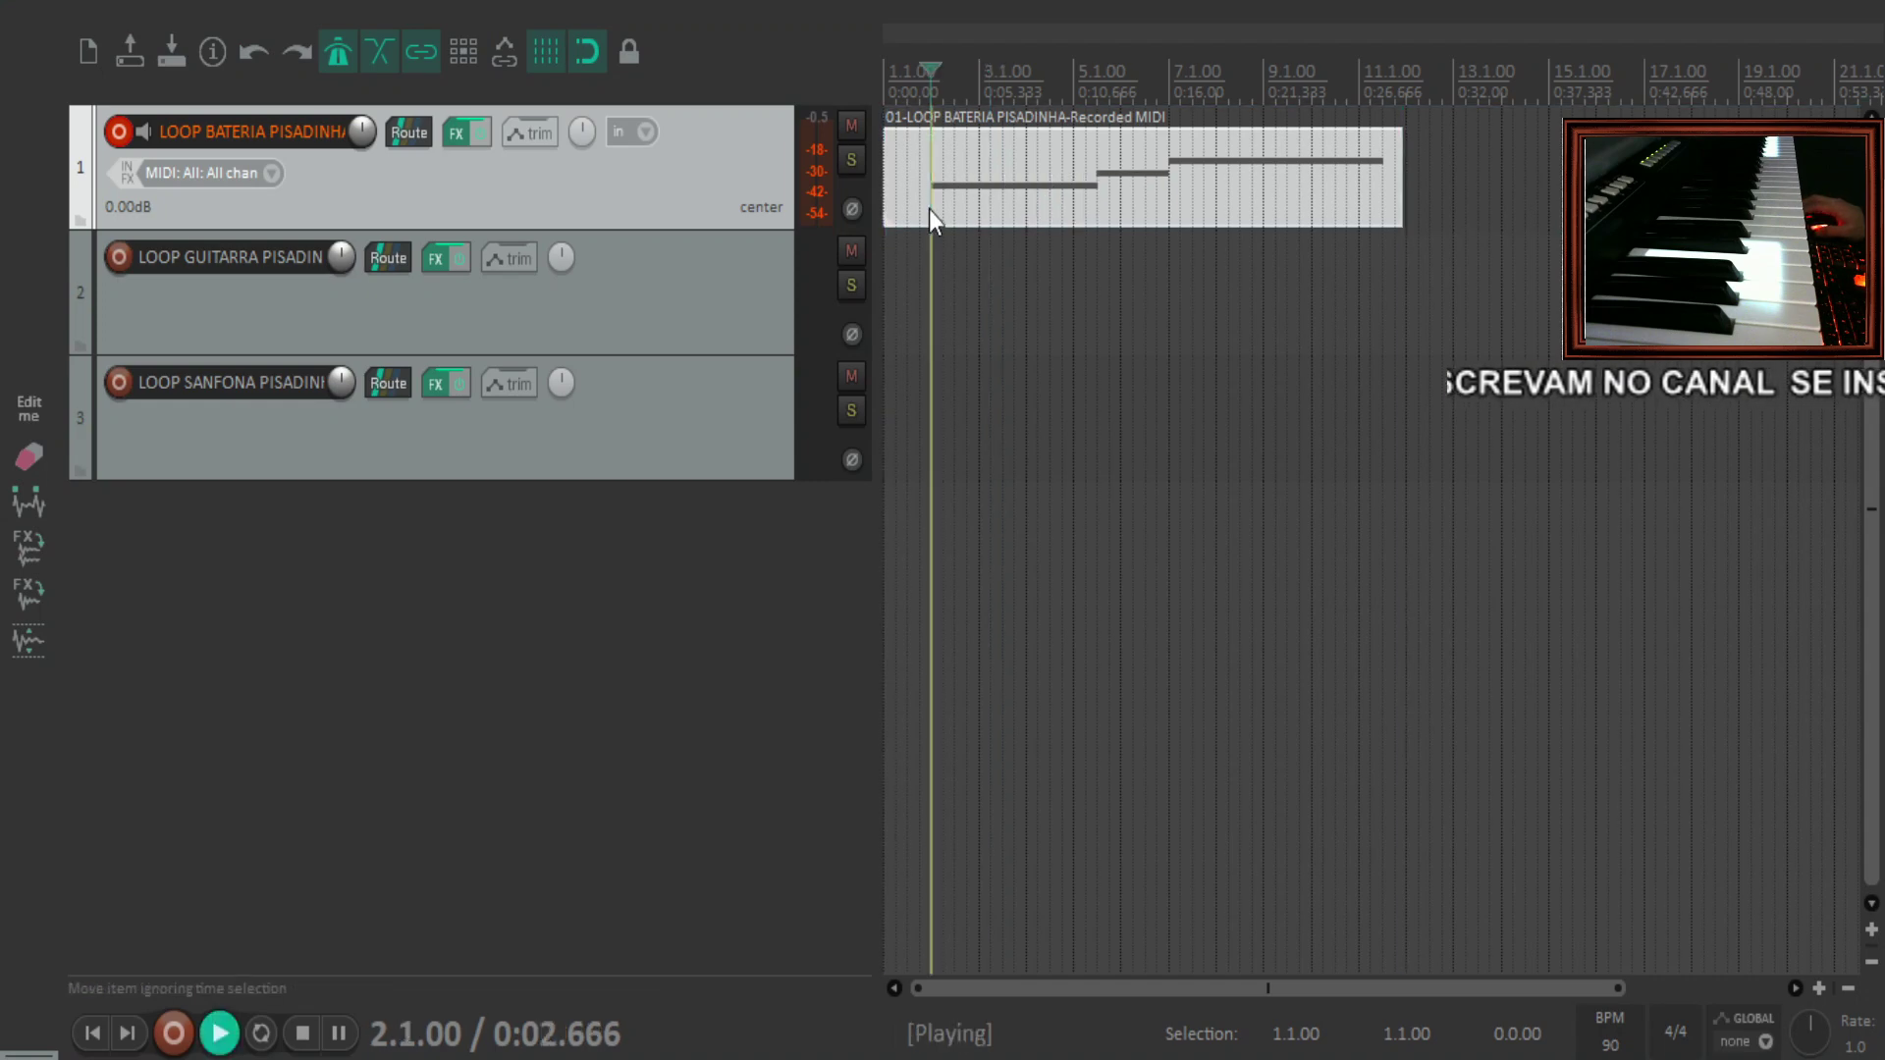
{"action": "scroll", "coordinate": [1136, 228], "scroll_direction": "up", "scroll_amount": 6}
{"action": "scroll", "coordinate": [1134, 224], "scroll_direction": "down", "scroll_amount": 6}
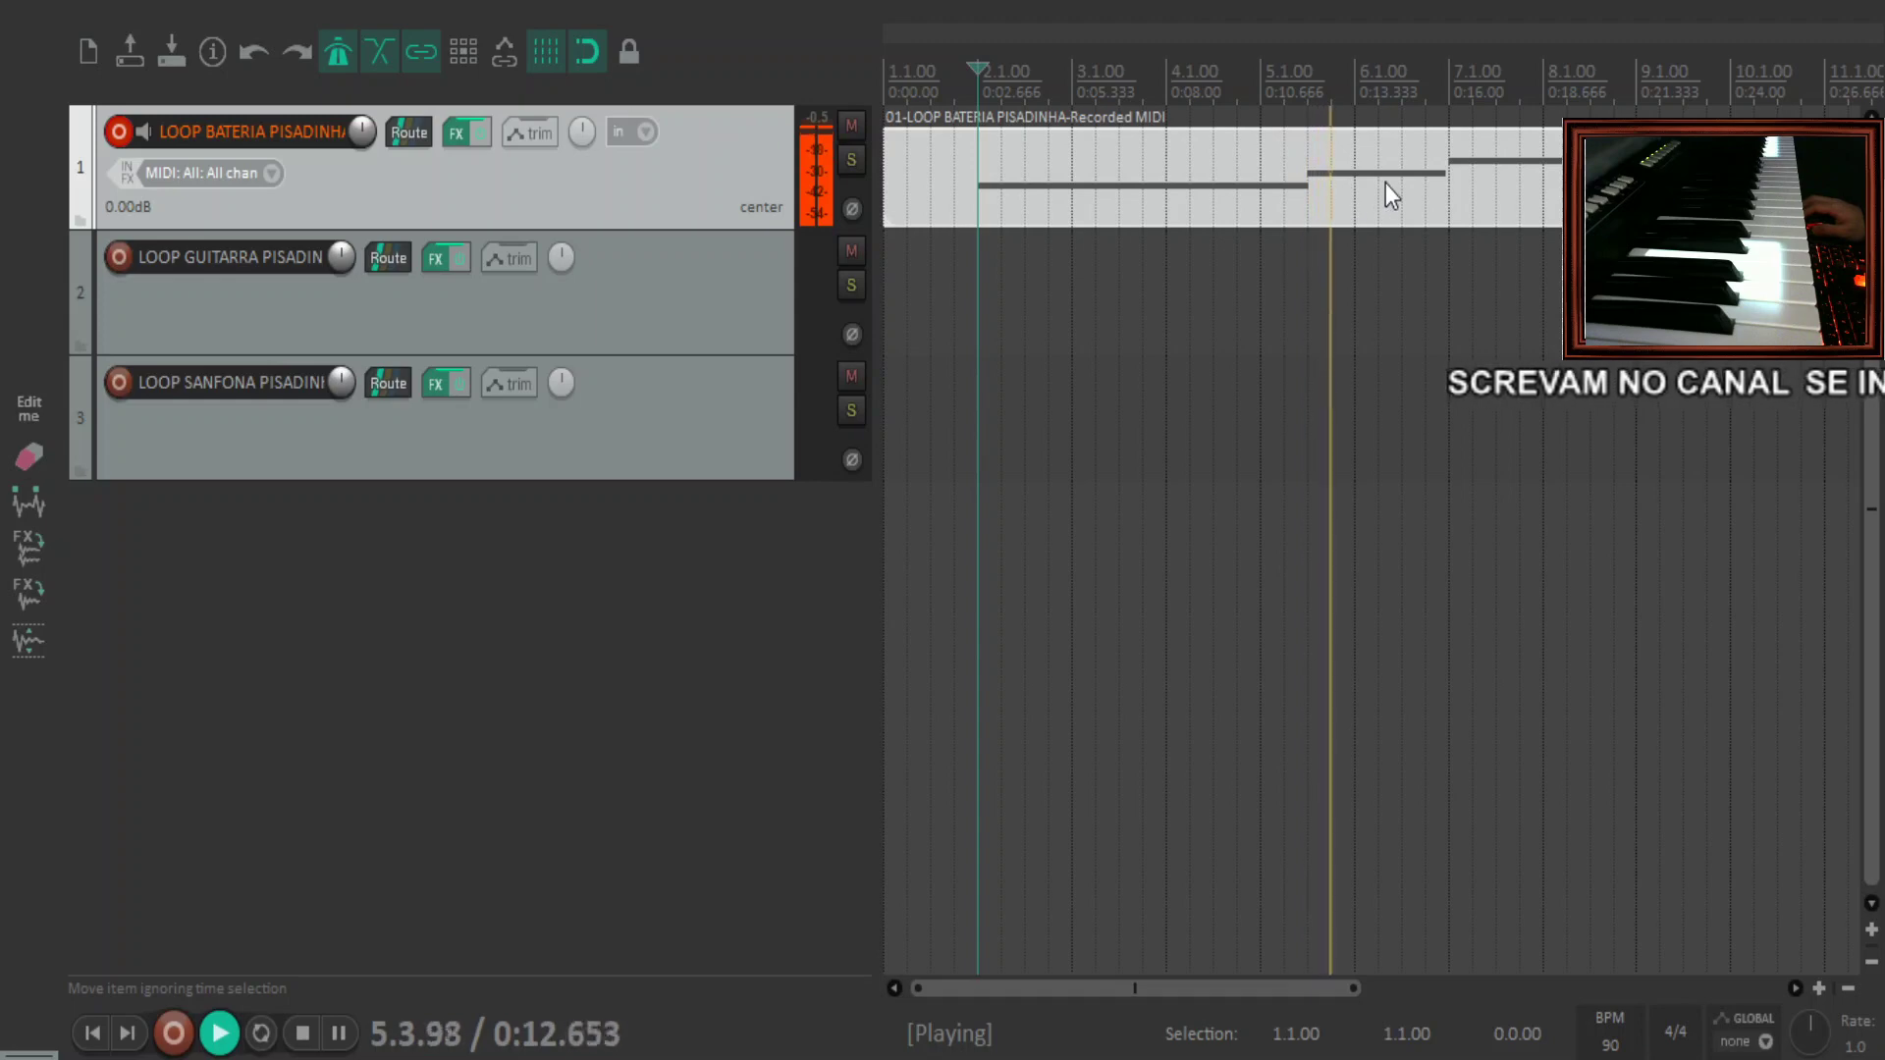
{"action": "scroll", "coordinate": [1416, 176], "scroll_direction": "up", "scroll_amount": 4}
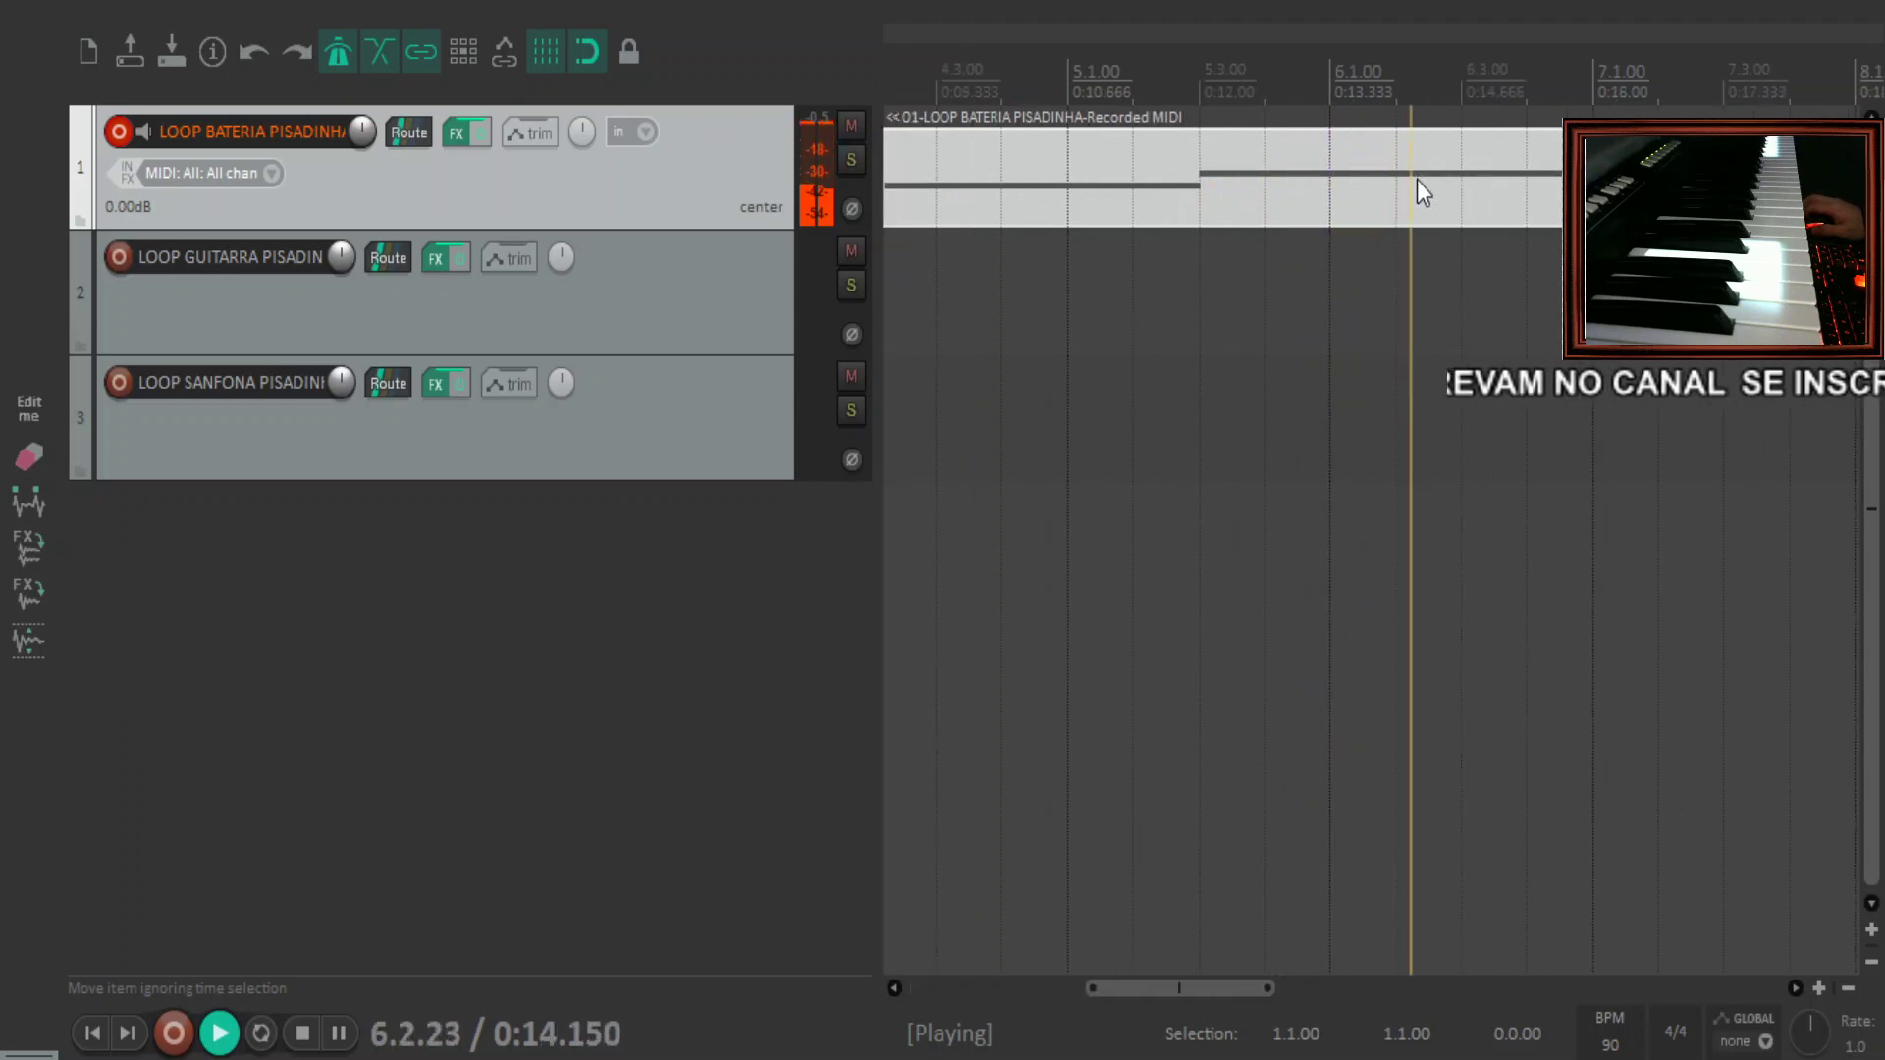
Review the drum notes again from bar 7, stop playback, and make the drum stem track taller
{"action": "left_click", "coordinate": [1568, 204]}
{"action": "double_click", "coordinate": [1246, 187]}
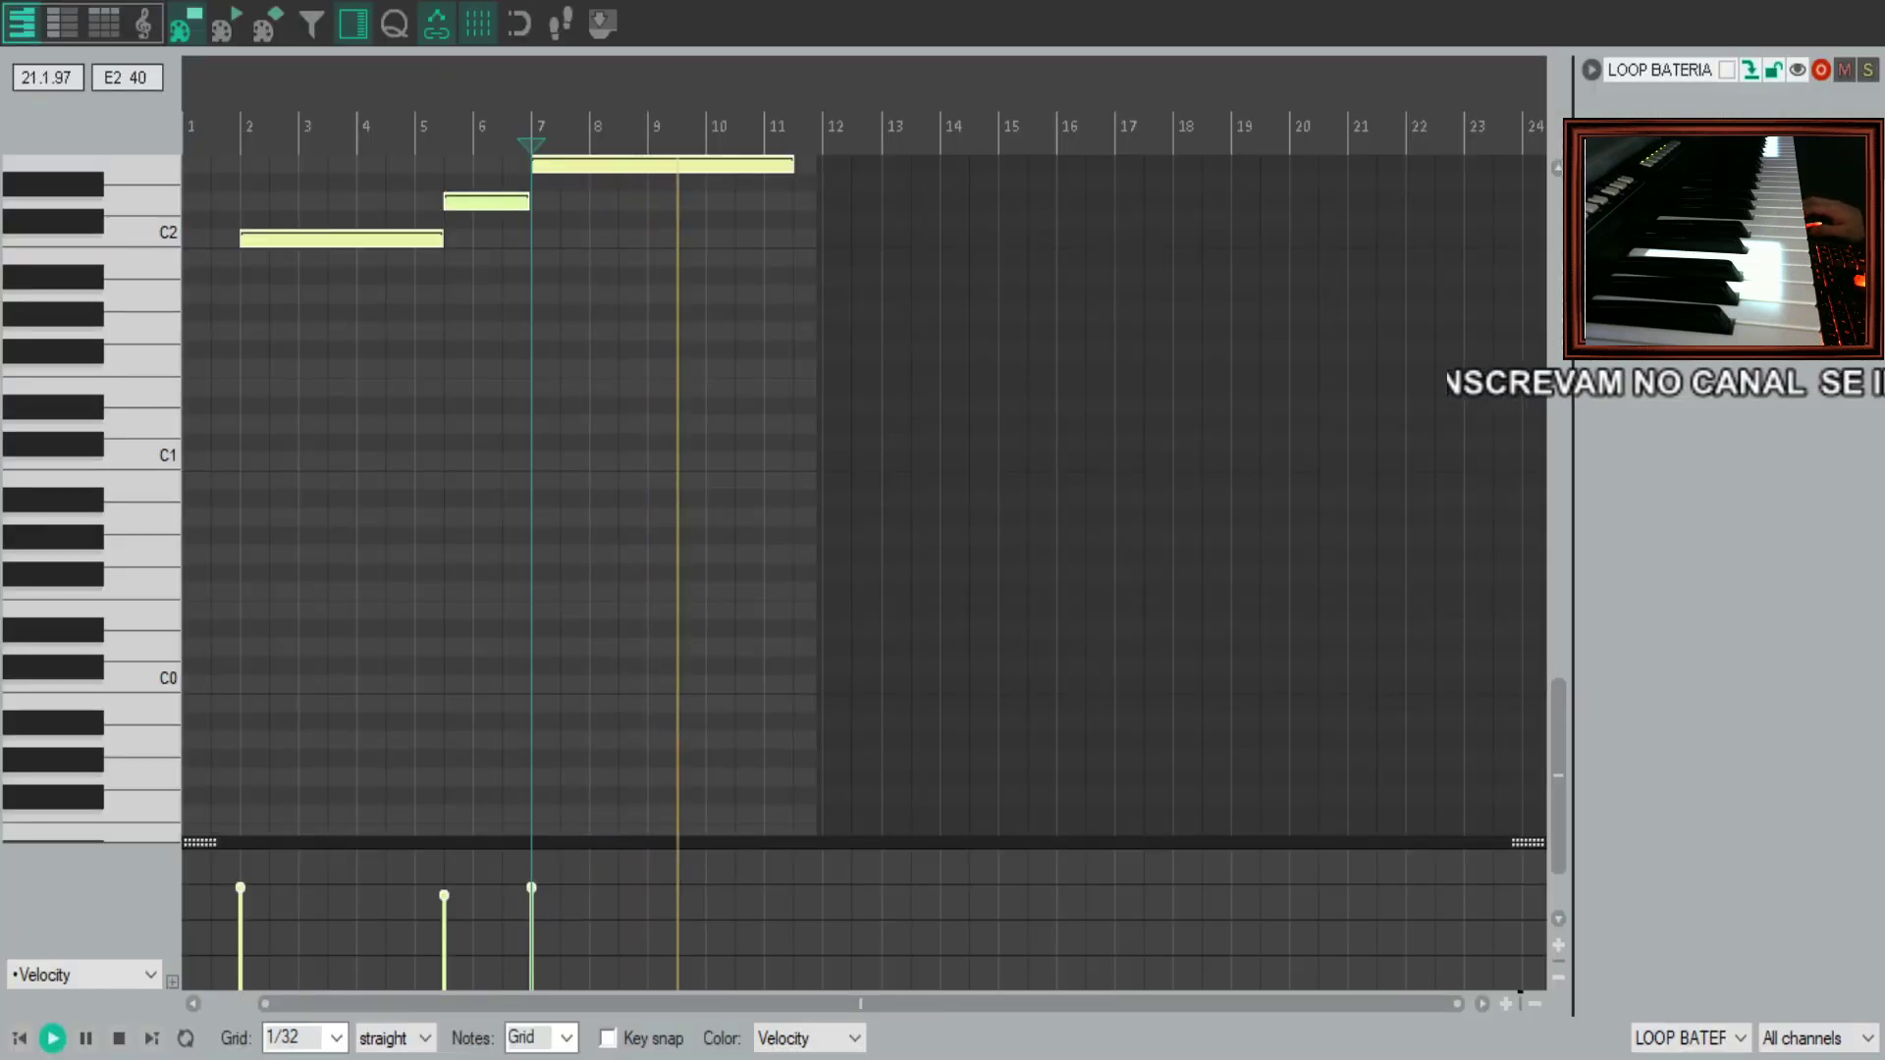
{"action": "left_click", "coordinate": [1716, 6]}
{"action": "scroll", "coordinate": [1129, 176], "scroll_direction": "down", "scroll_amount": 8}
{"action": "key", "text": "space"}
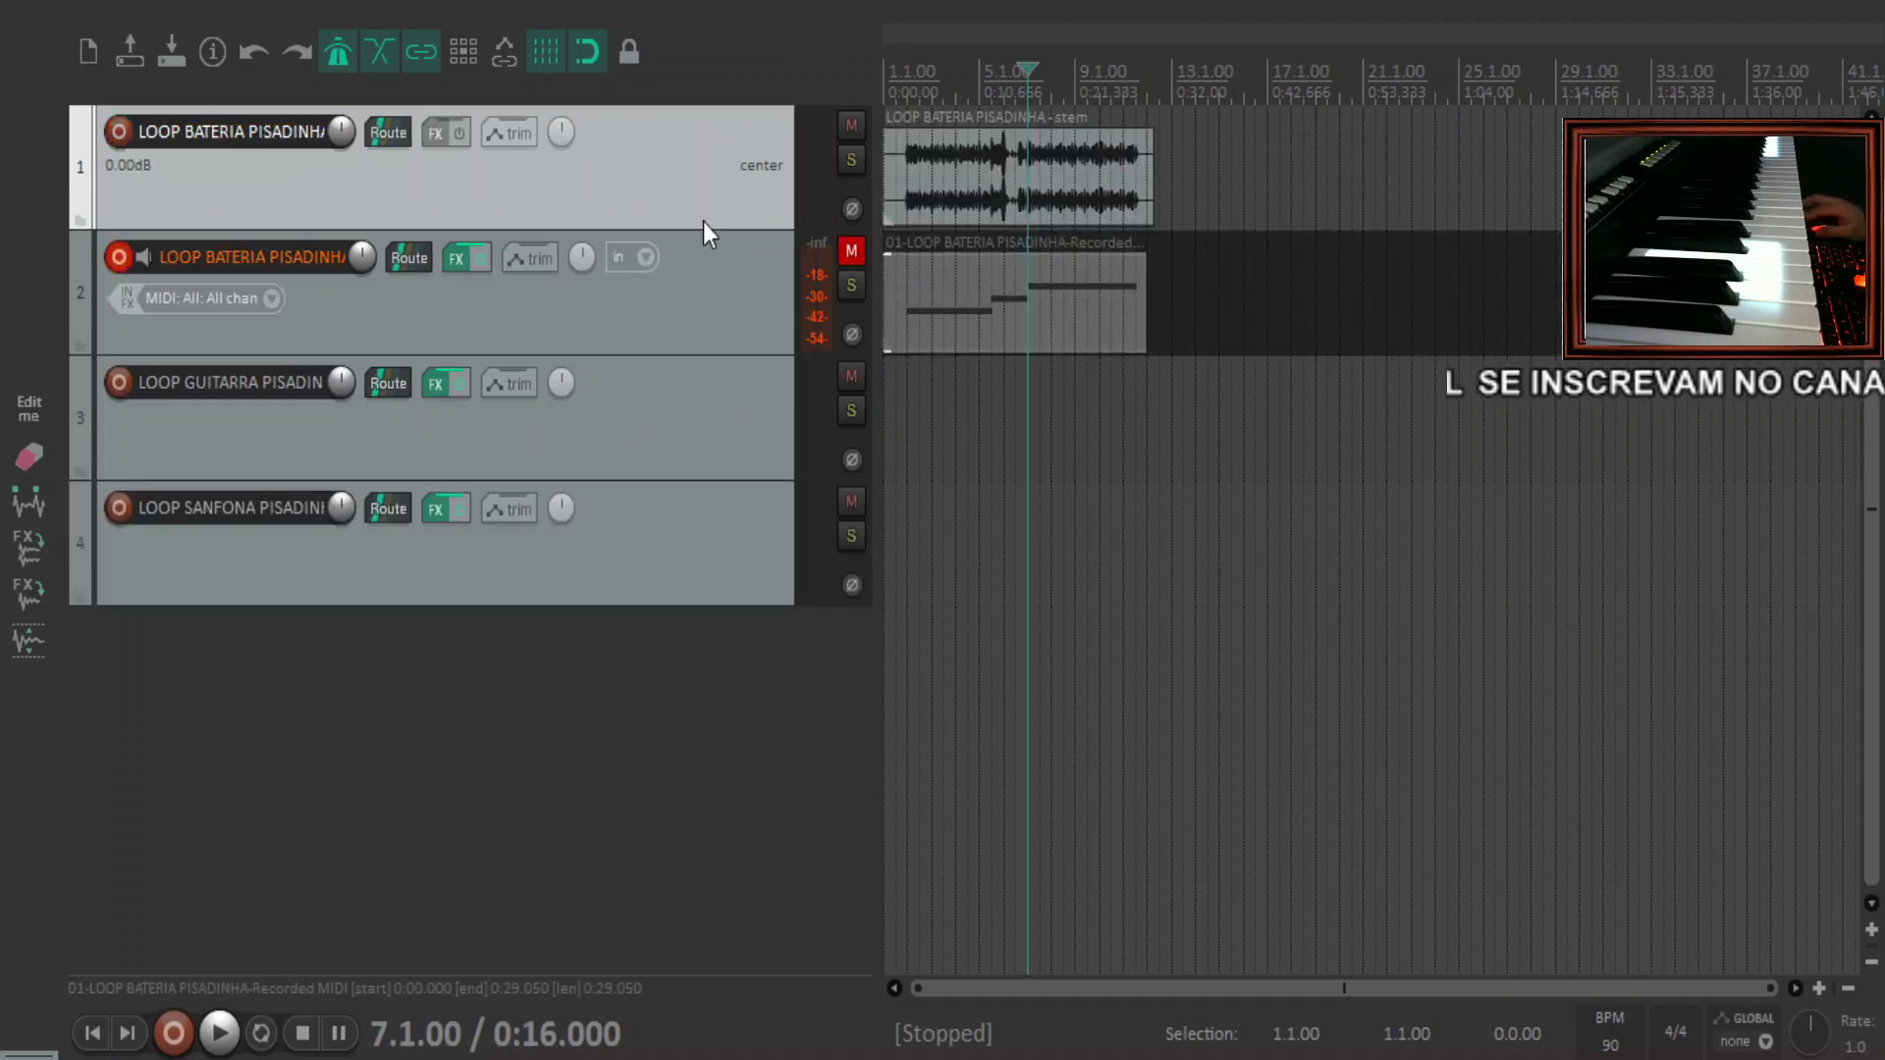
{"action": "left_click_drag", "start_coordinate": [703, 224], "coordinate": [738, 362]}
Play the drum stem from bar 6 and split it at bar 7
{"action": "left_click", "coordinate": [998, 220]}
{"action": "scroll", "coordinate": [1031, 212], "scroll_direction": "up", "scroll_amount": 5}
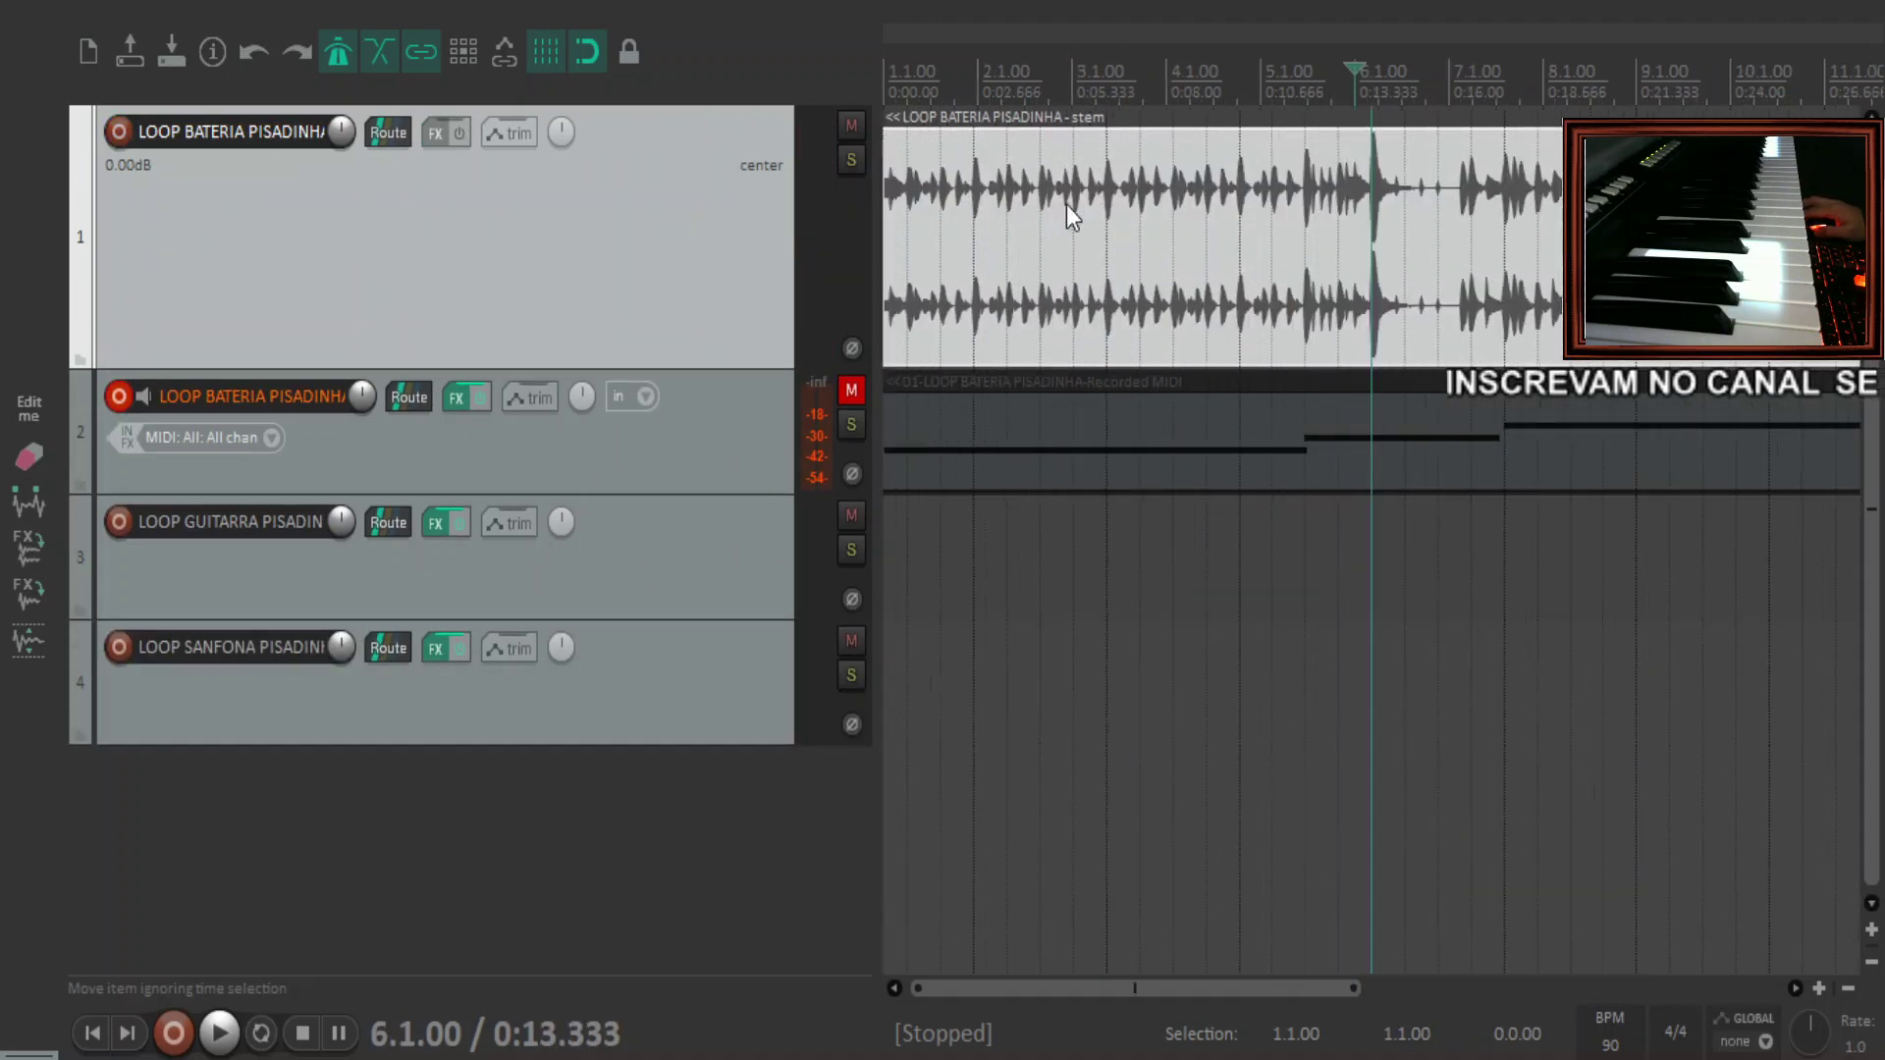
{"action": "key", "text": "space"}
{"action": "scroll", "coordinate": [1412, 200], "scroll_direction": "up", "scroll_amount": 3}
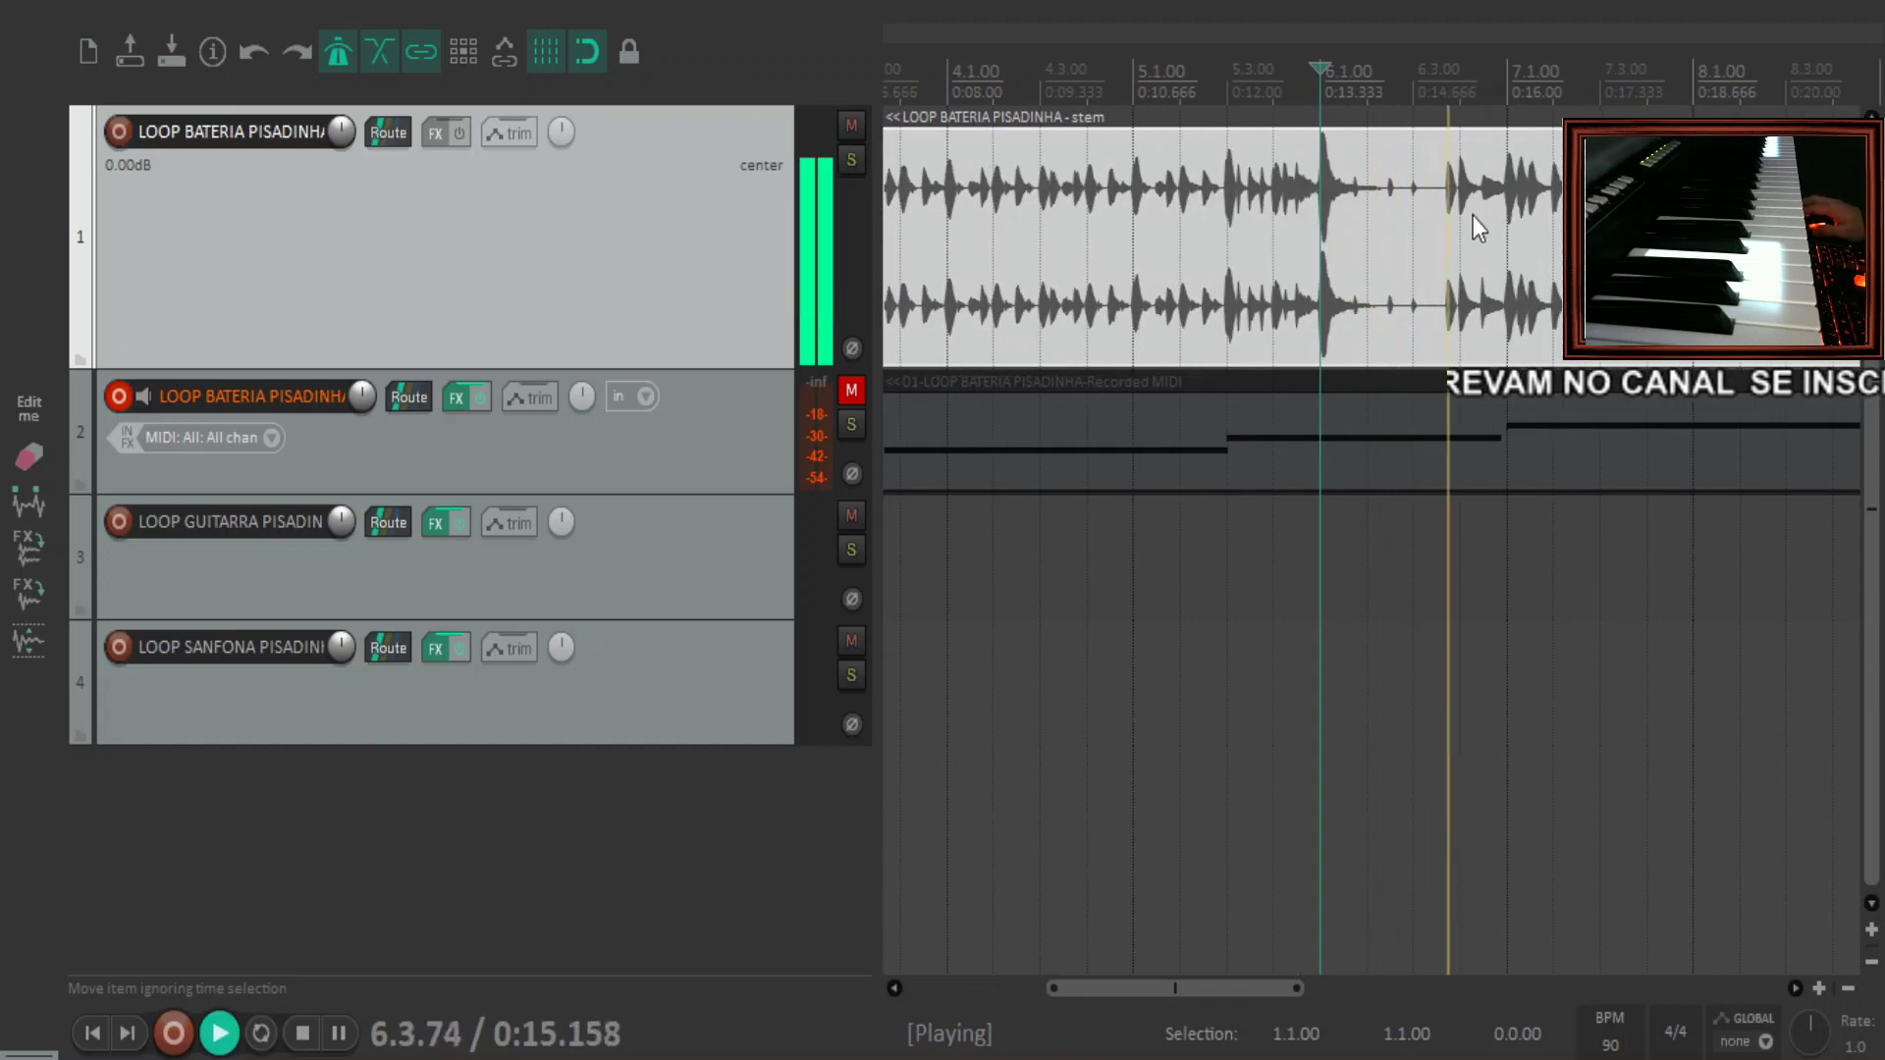
{"action": "scroll", "coordinate": [1504, 204], "scroll_direction": "up", "scroll_amount": 3}
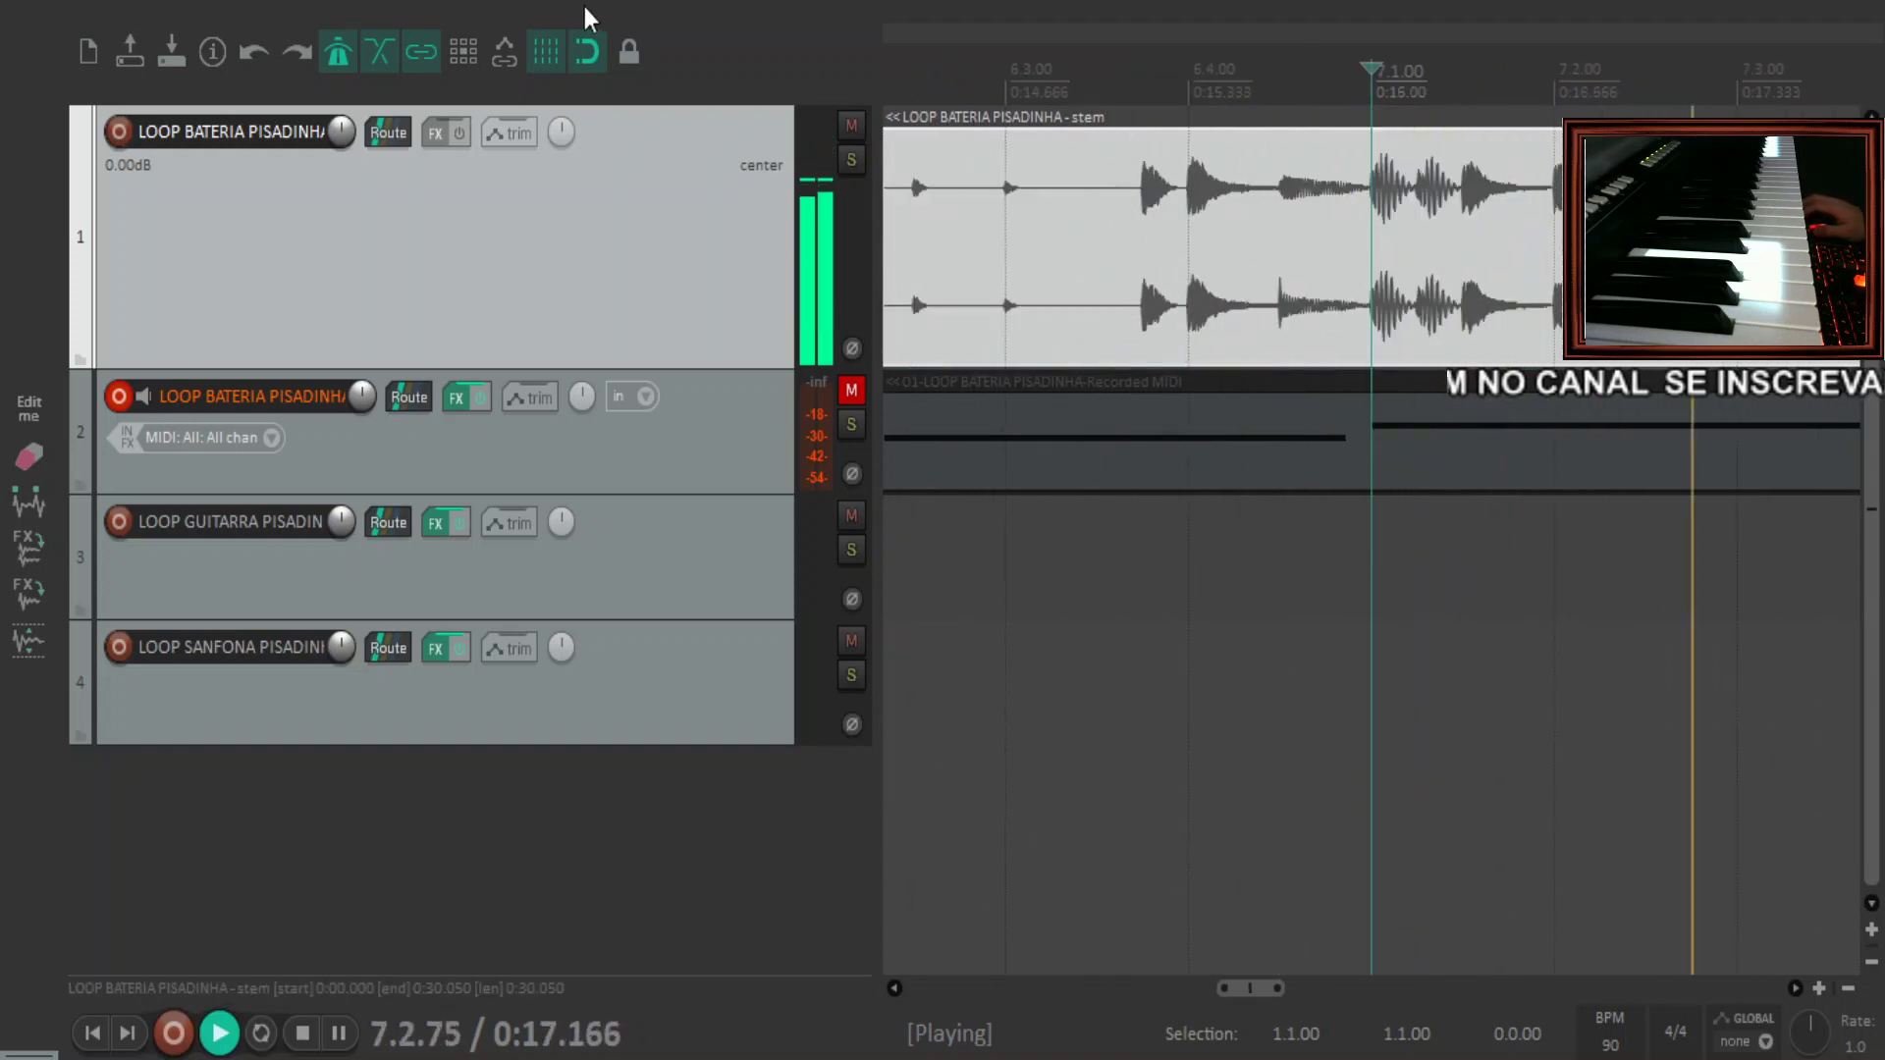
{"action": "key", "text": "space"}
{"action": "key", "text": "s"}
Split again at 7.3.00, delete the half-bar piece and slide the remainder back to bar 7
{"action": "key", "text": "space"}
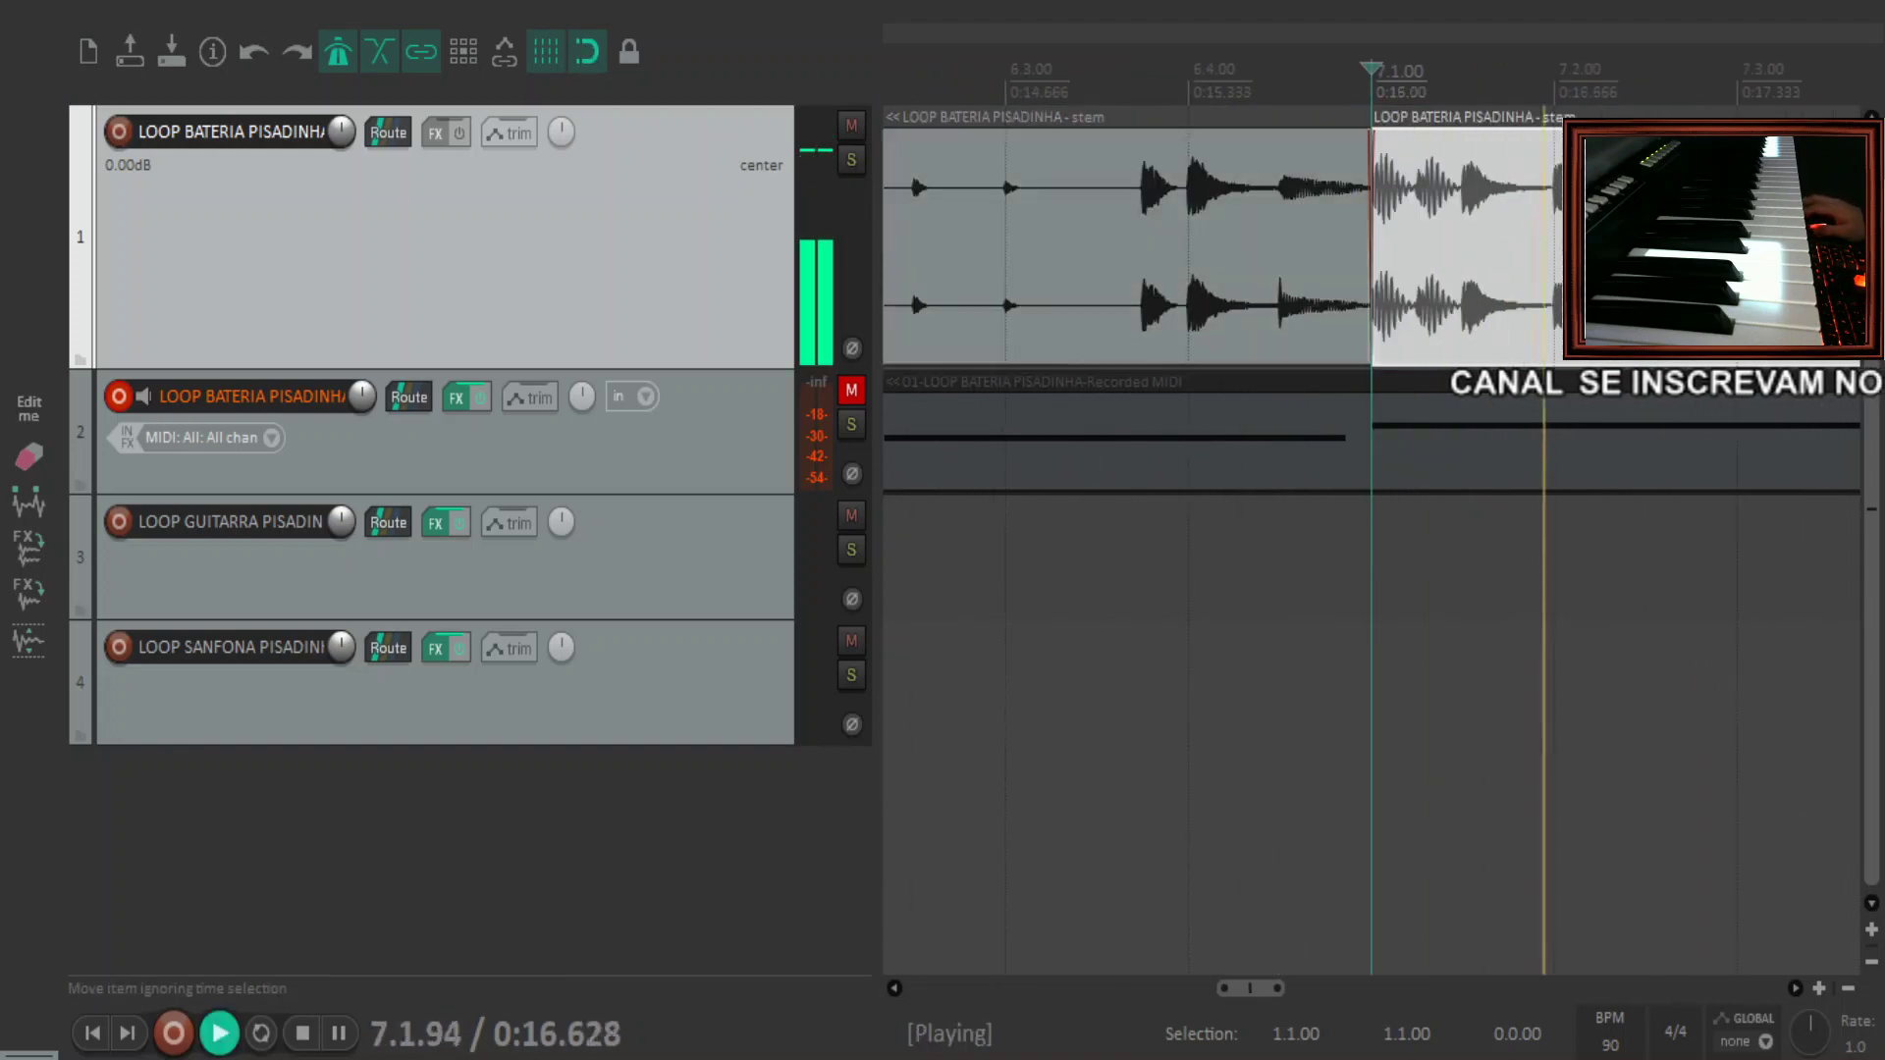
{"action": "key", "text": "space"}
{"action": "left_click", "coordinate": [1722, 226]}
{"action": "key", "text": "s"}
{"action": "left_click", "coordinate": [1723, 226]}
{"action": "key", "text": "Delete"}
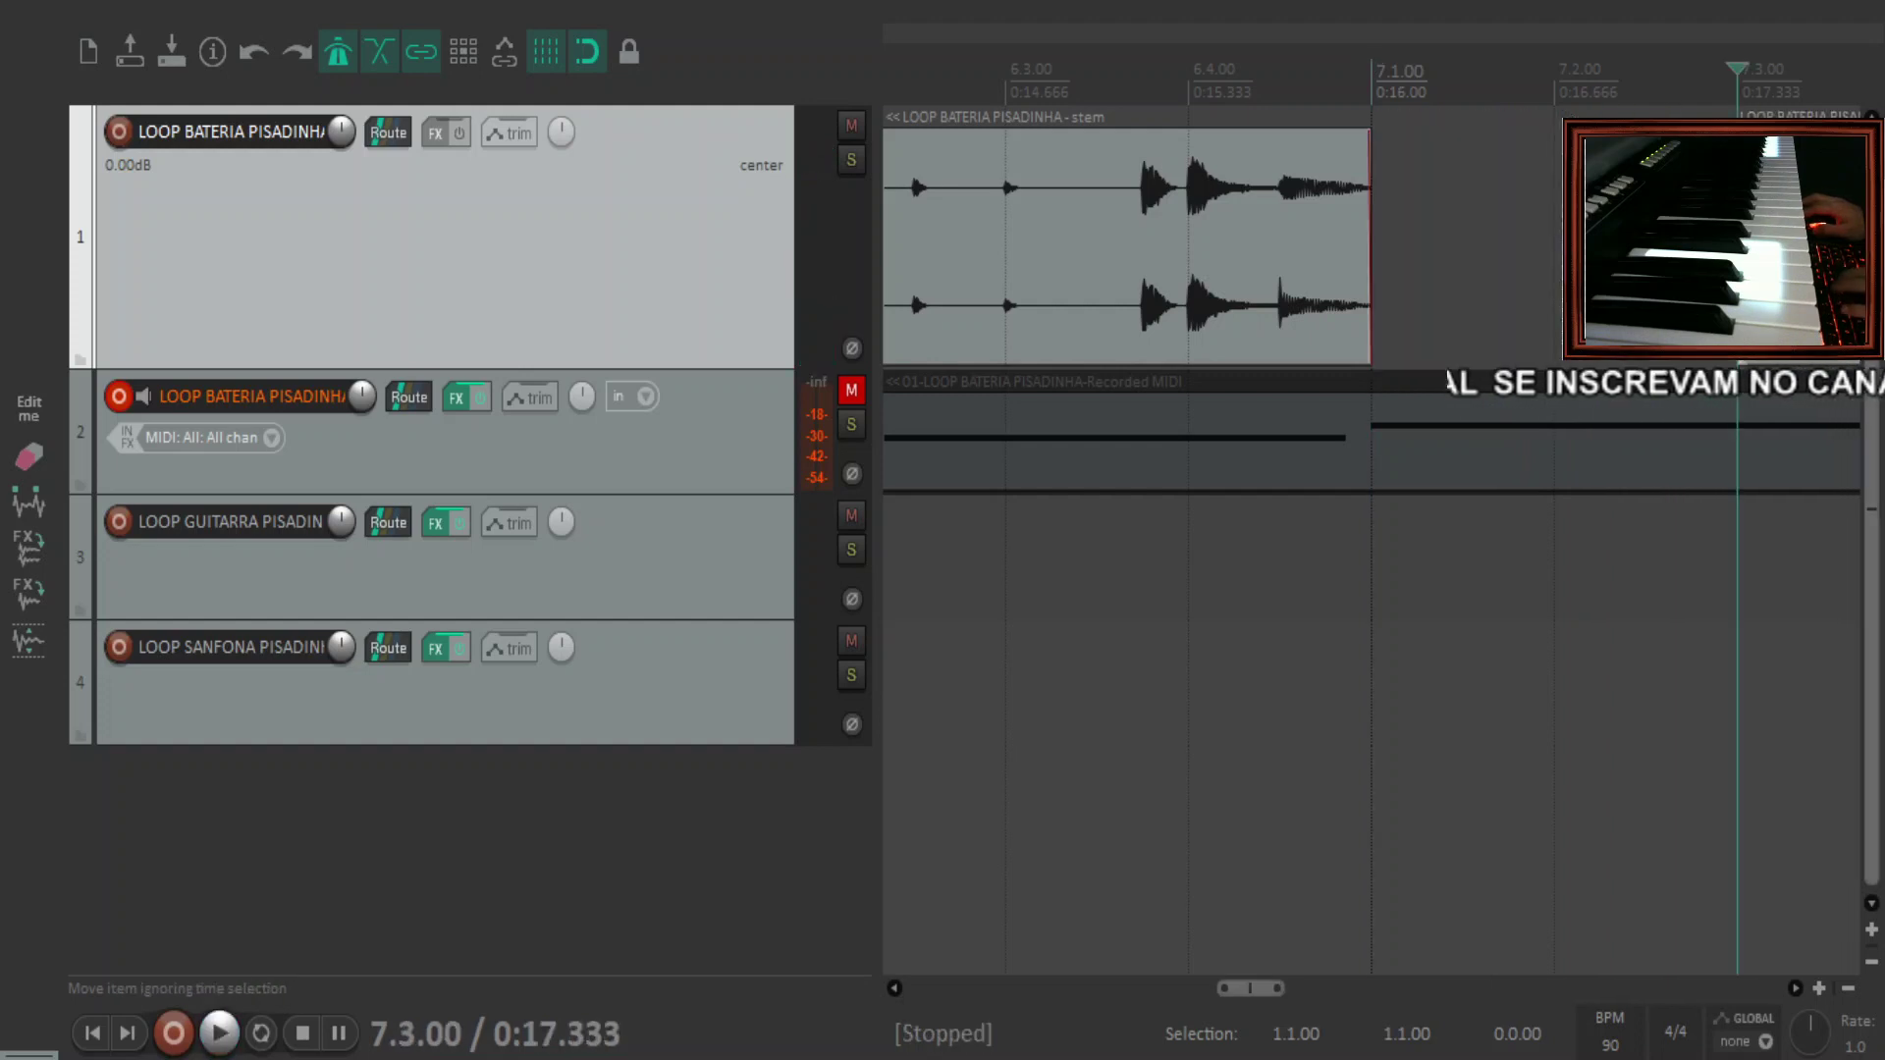
{"action": "left_click_drag", "start_coordinate": [1816, 226], "coordinate": [1451, 220]}
Play across the join and from bar 5 to check the edited drum stem
{"action": "left_click", "coordinate": [1065, 245]}
{"action": "key", "text": "space"}
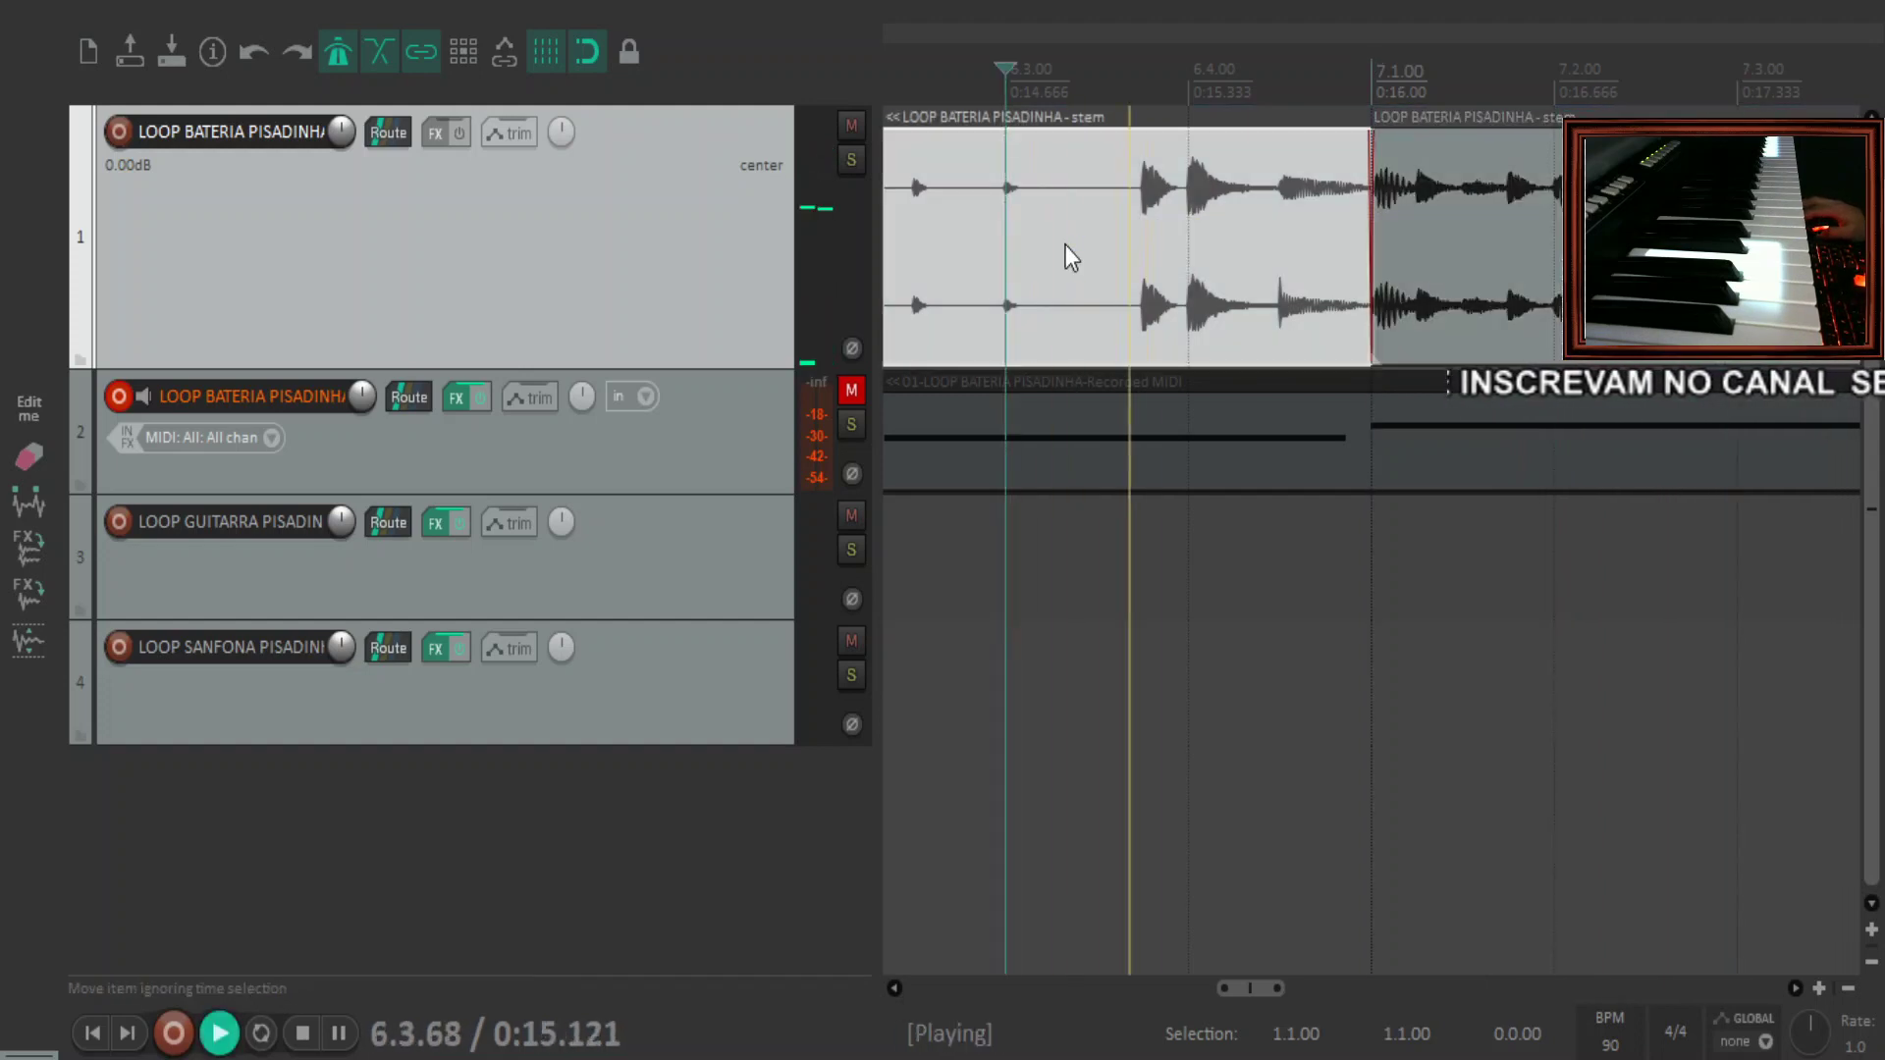
{"action": "scroll", "coordinate": [1507, 180], "scroll_direction": "down", "scroll_amount": 5}
{"action": "key", "text": "space"}
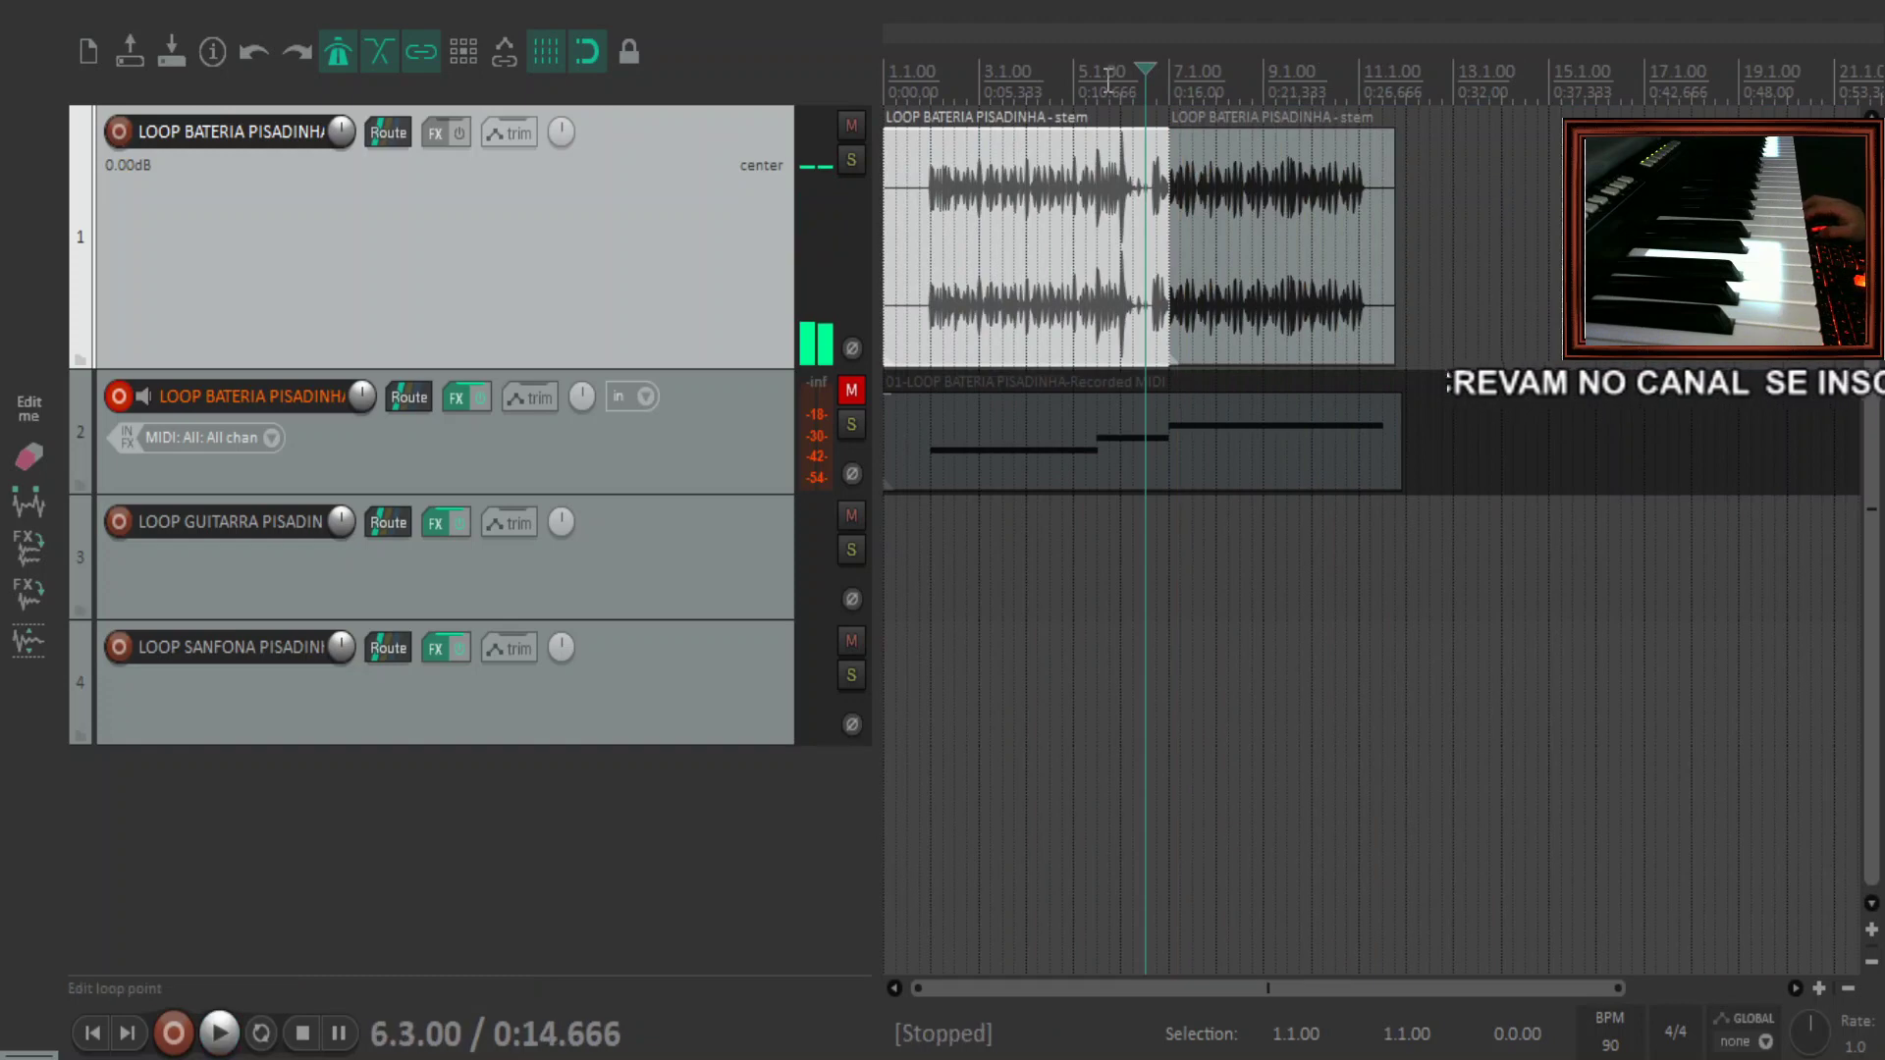
{"action": "left_click", "coordinate": [1107, 80]}
{"action": "key", "text": "space"}
{"action": "scroll", "coordinate": [1441, 227], "scroll_direction": "up", "scroll_amount": 3}
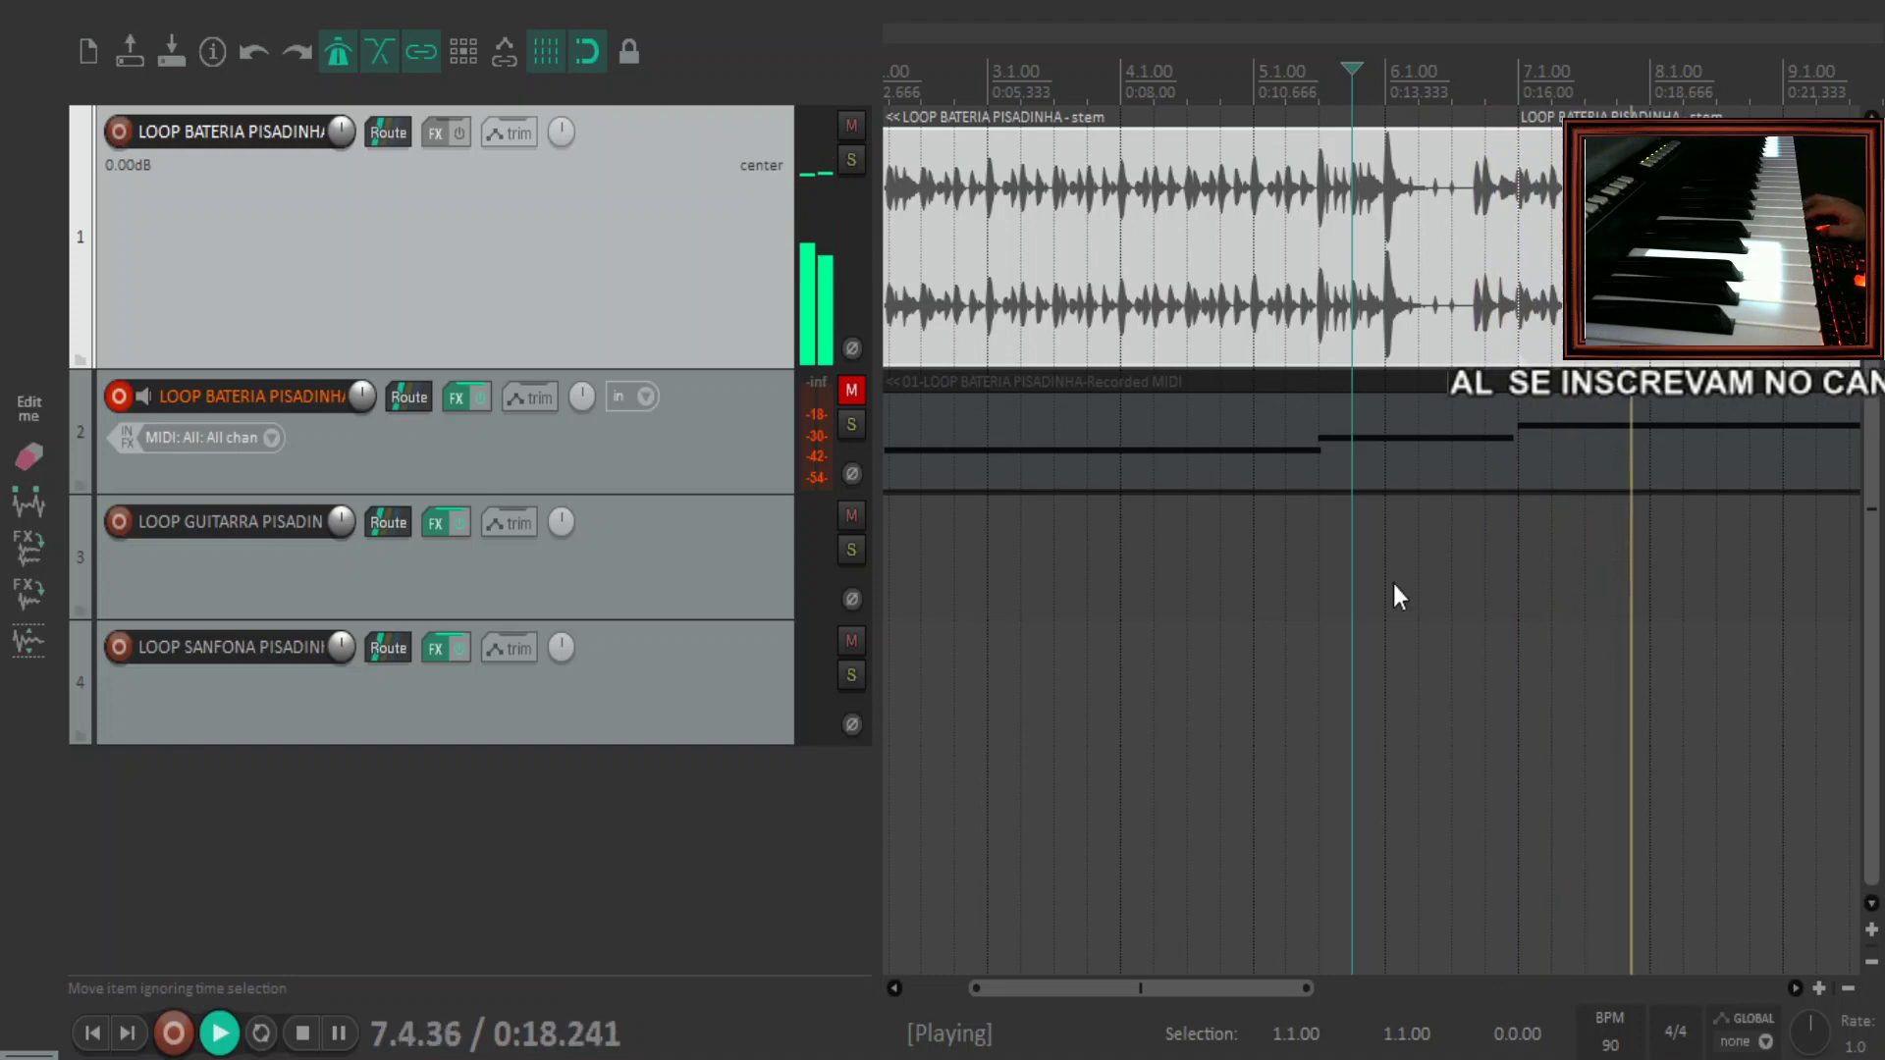
{"action": "key", "text": "space"}
{"action": "scroll", "coordinate": [1418, 534], "scroll_direction": "down", "scroll_amount": 5}
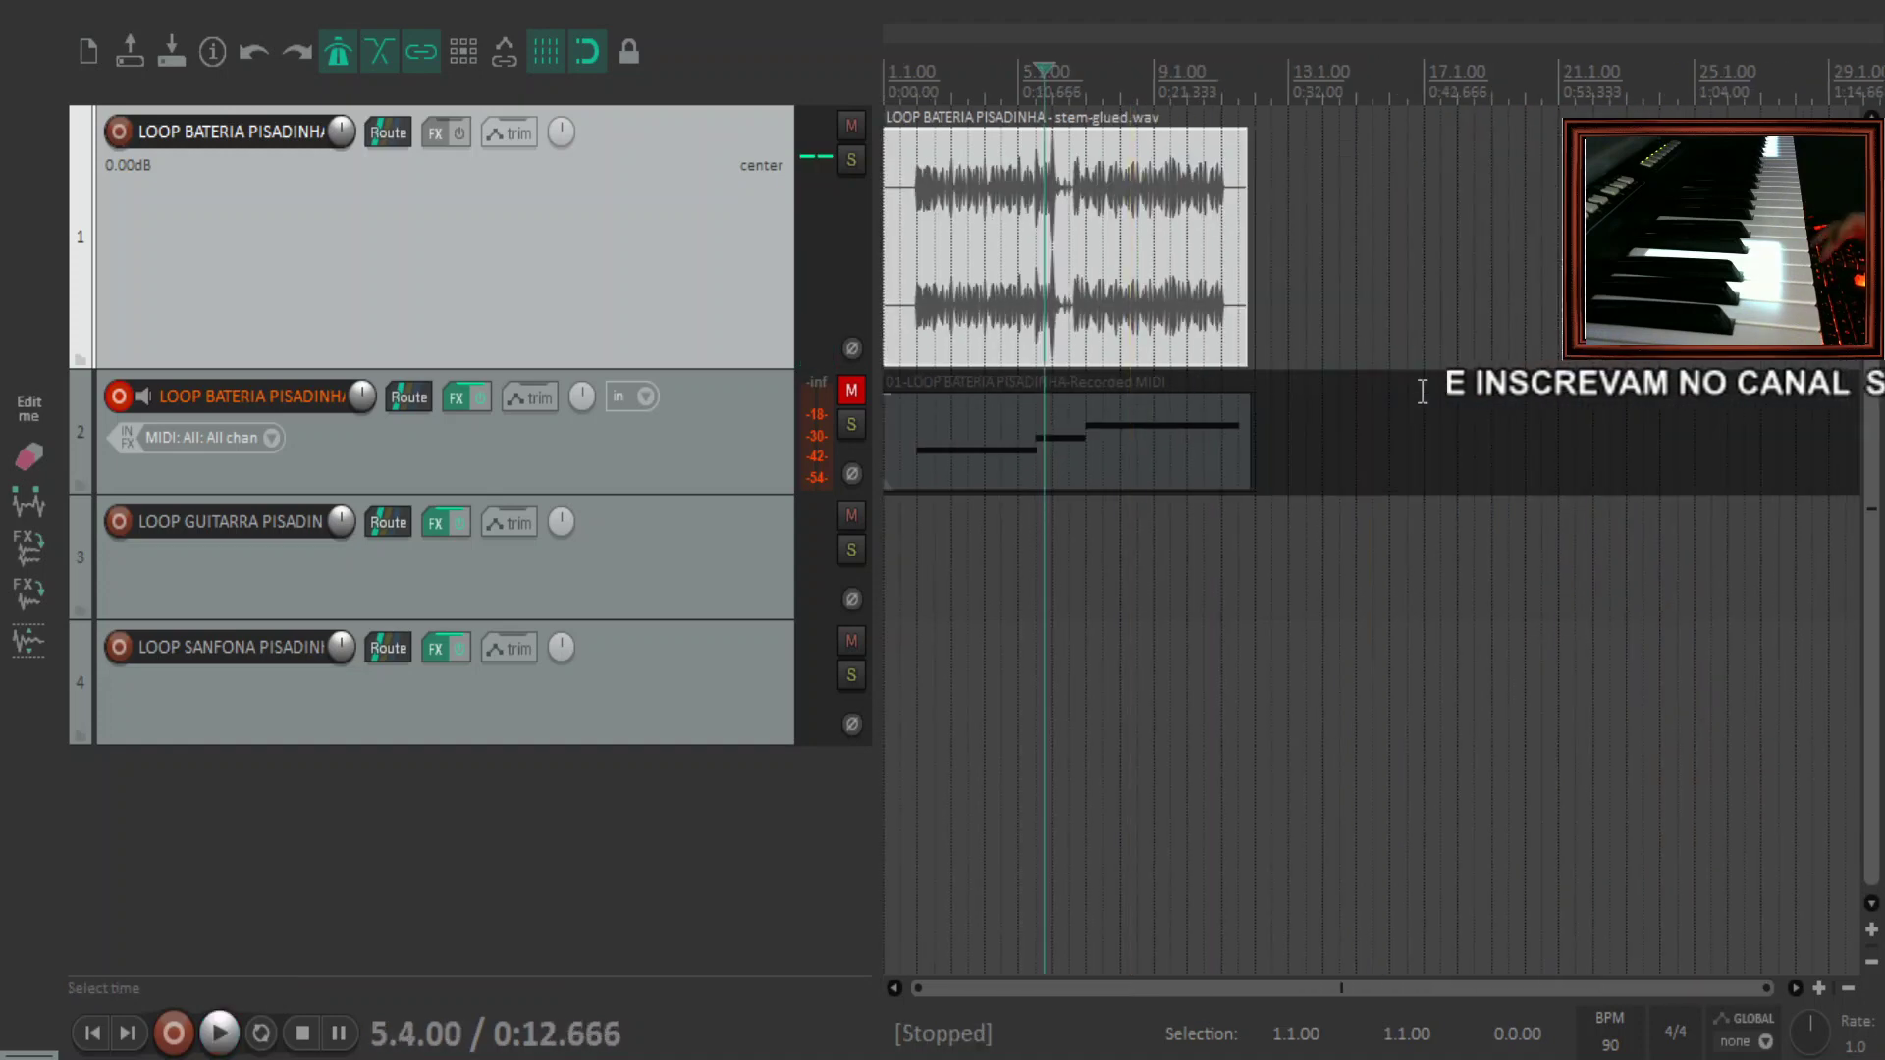
Disarm the drum MIDI track and arm the LOOP GUITARRA PISADINHA track instead
{"action": "key", "text": "Home"}
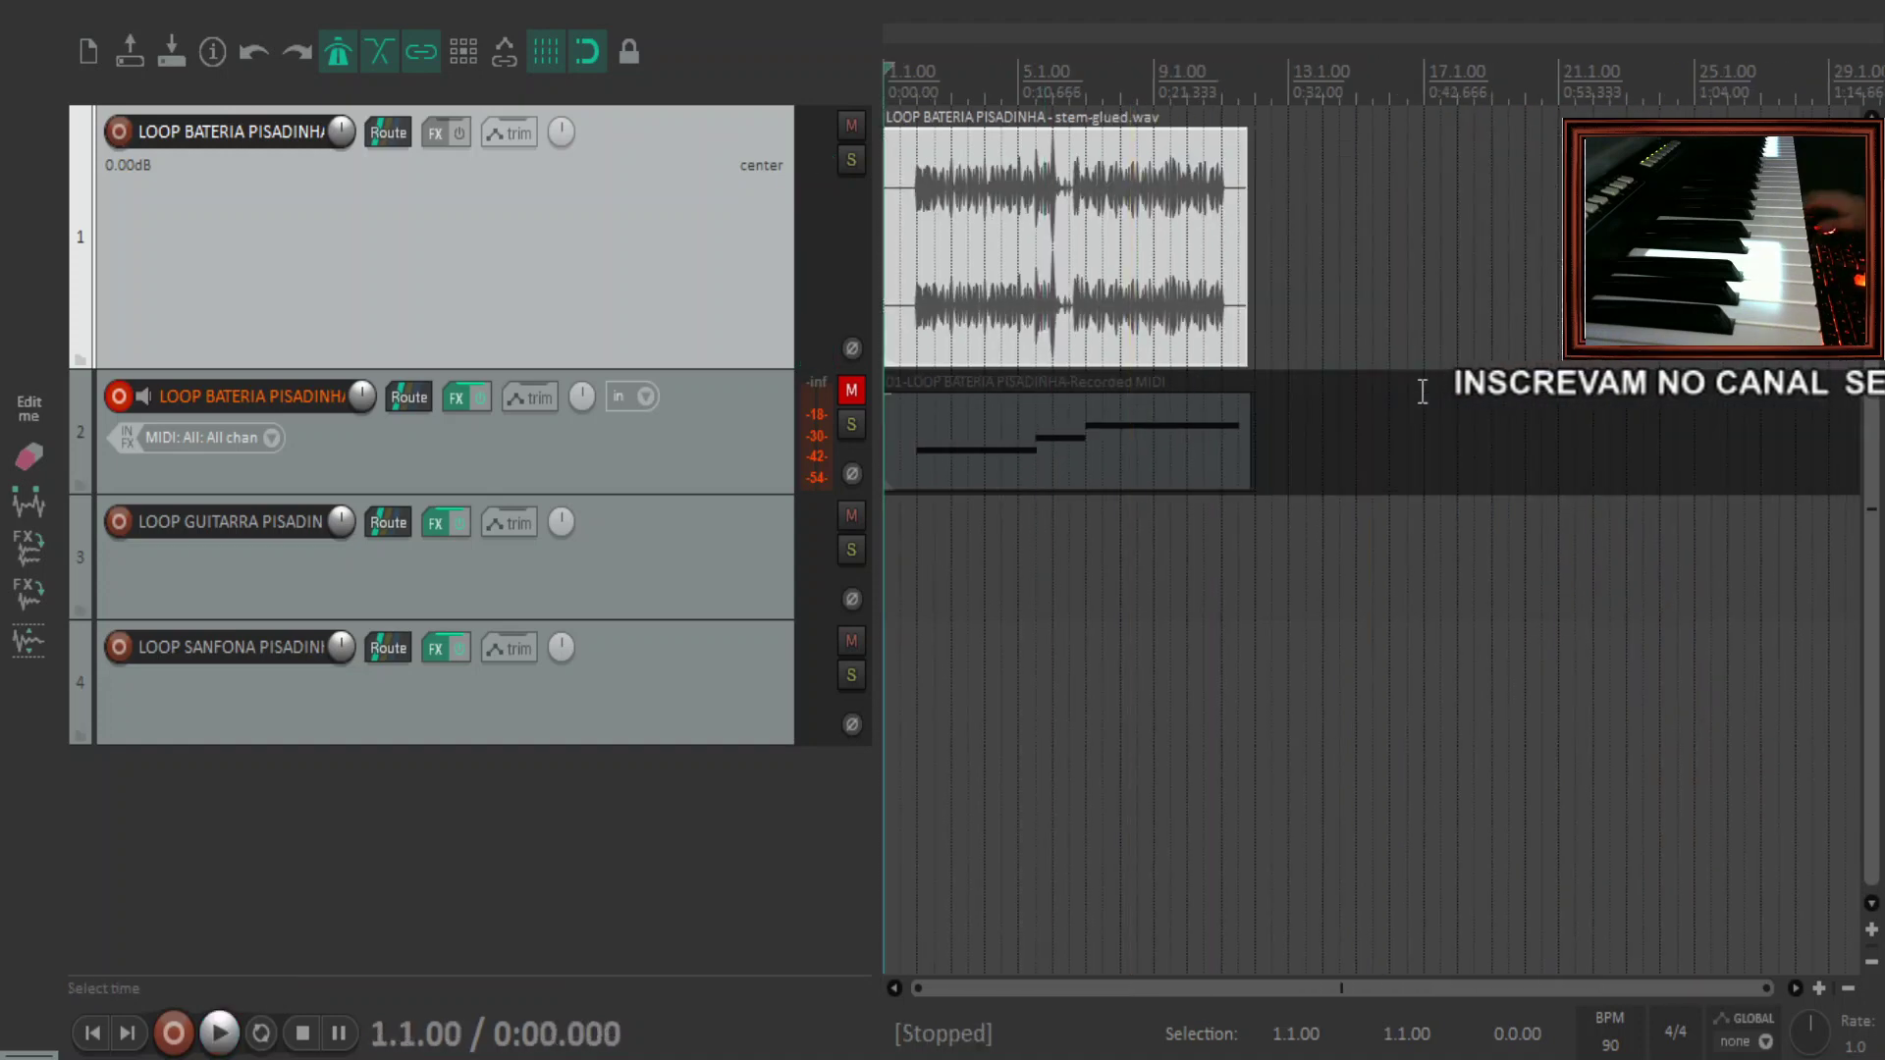
{"action": "left_click", "coordinate": [128, 402]}
{"action": "left_click", "coordinate": [544, 587]}
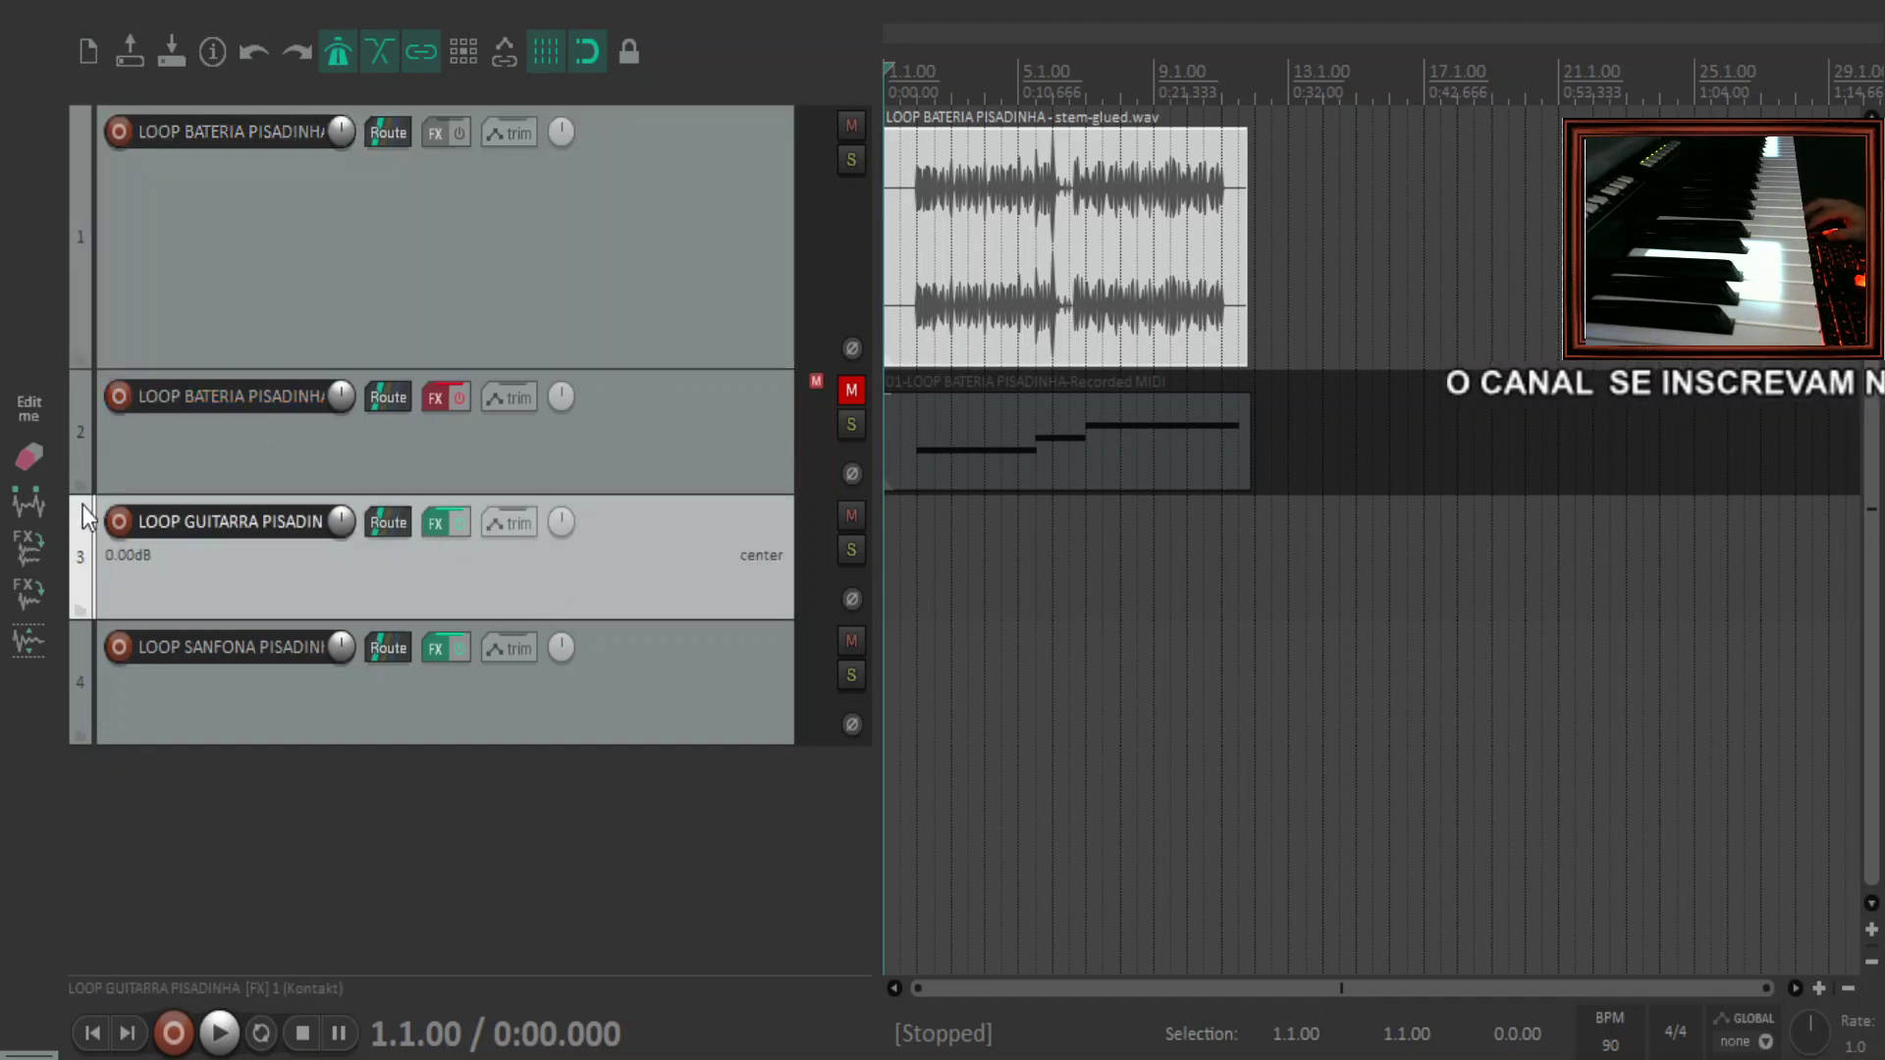
{"action": "left_click", "coordinate": [116, 522]}
Move the muted drum MIDI track to the bottom, enlarge the guitar track, and start recording
{"action": "left_click_drag", "start_coordinate": [460, 412], "coordinate": [457, 899]}
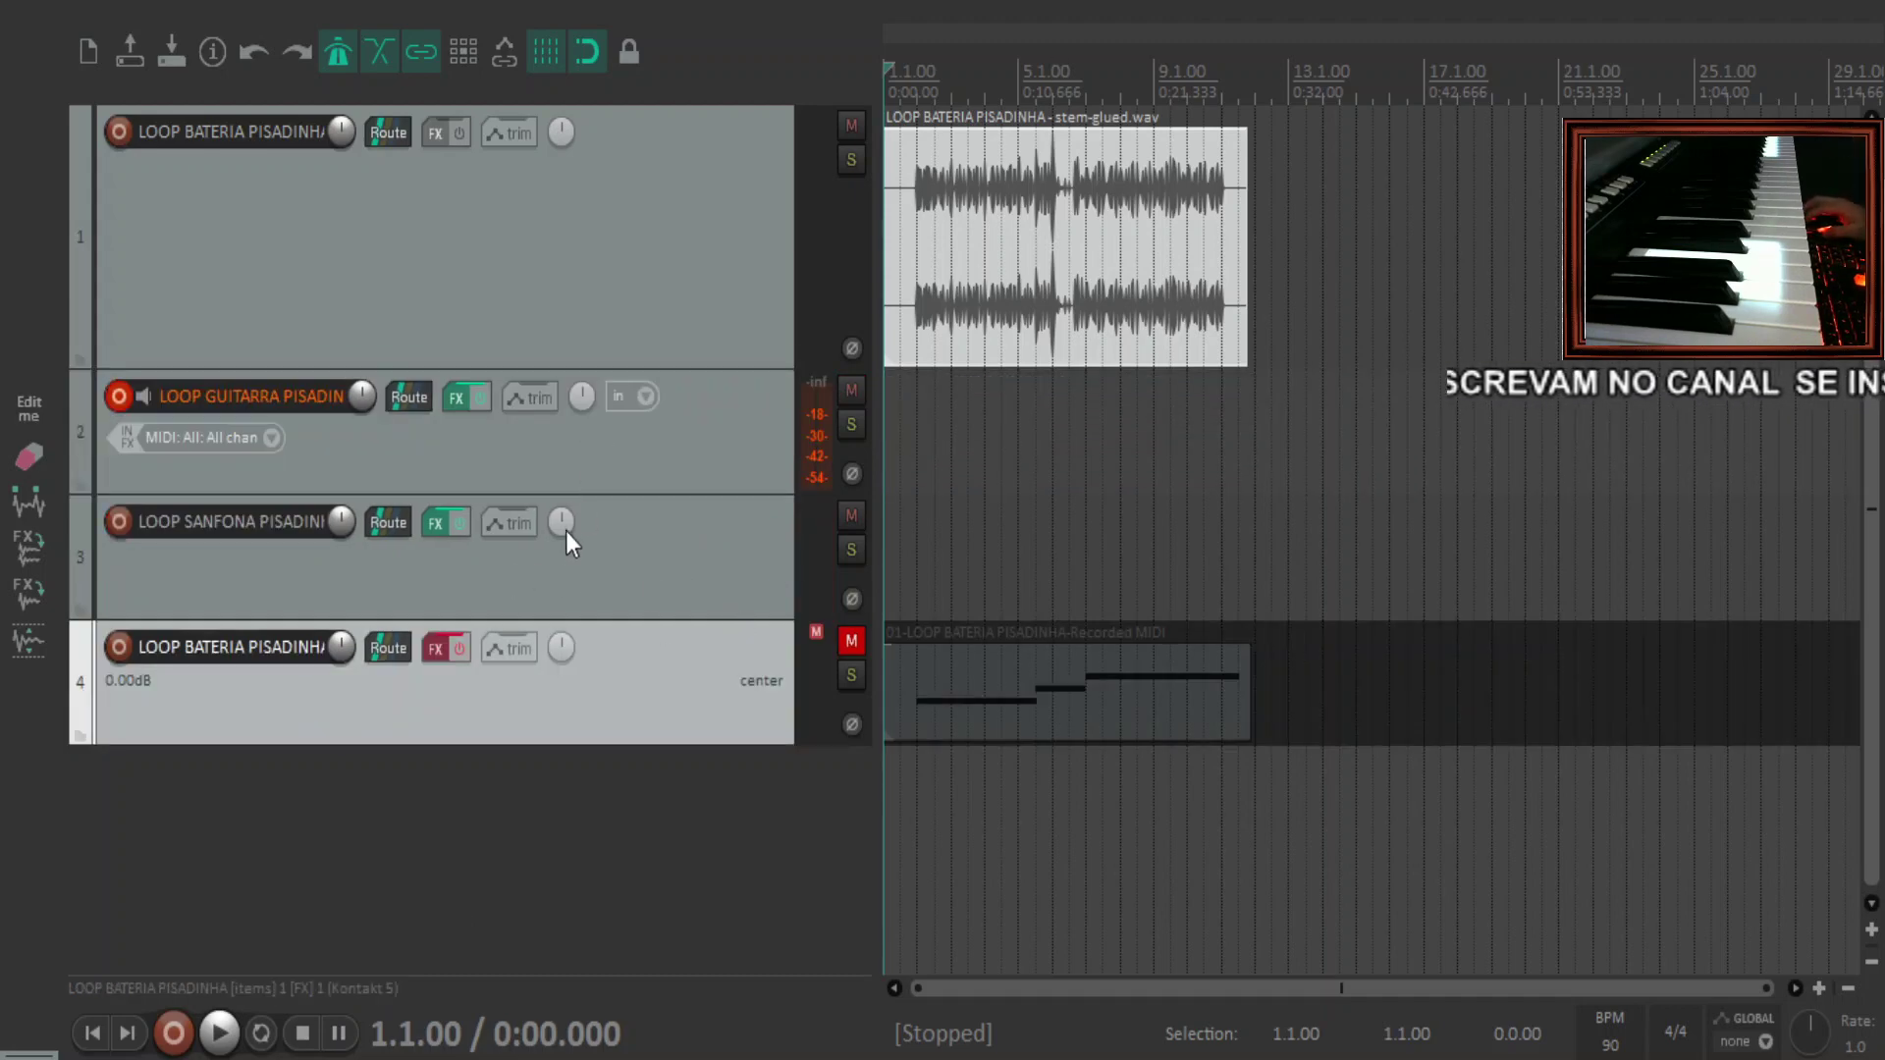
{"action": "left_click_drag", "start_coordinate": [580, 494], "coordinate": [582, 561]}
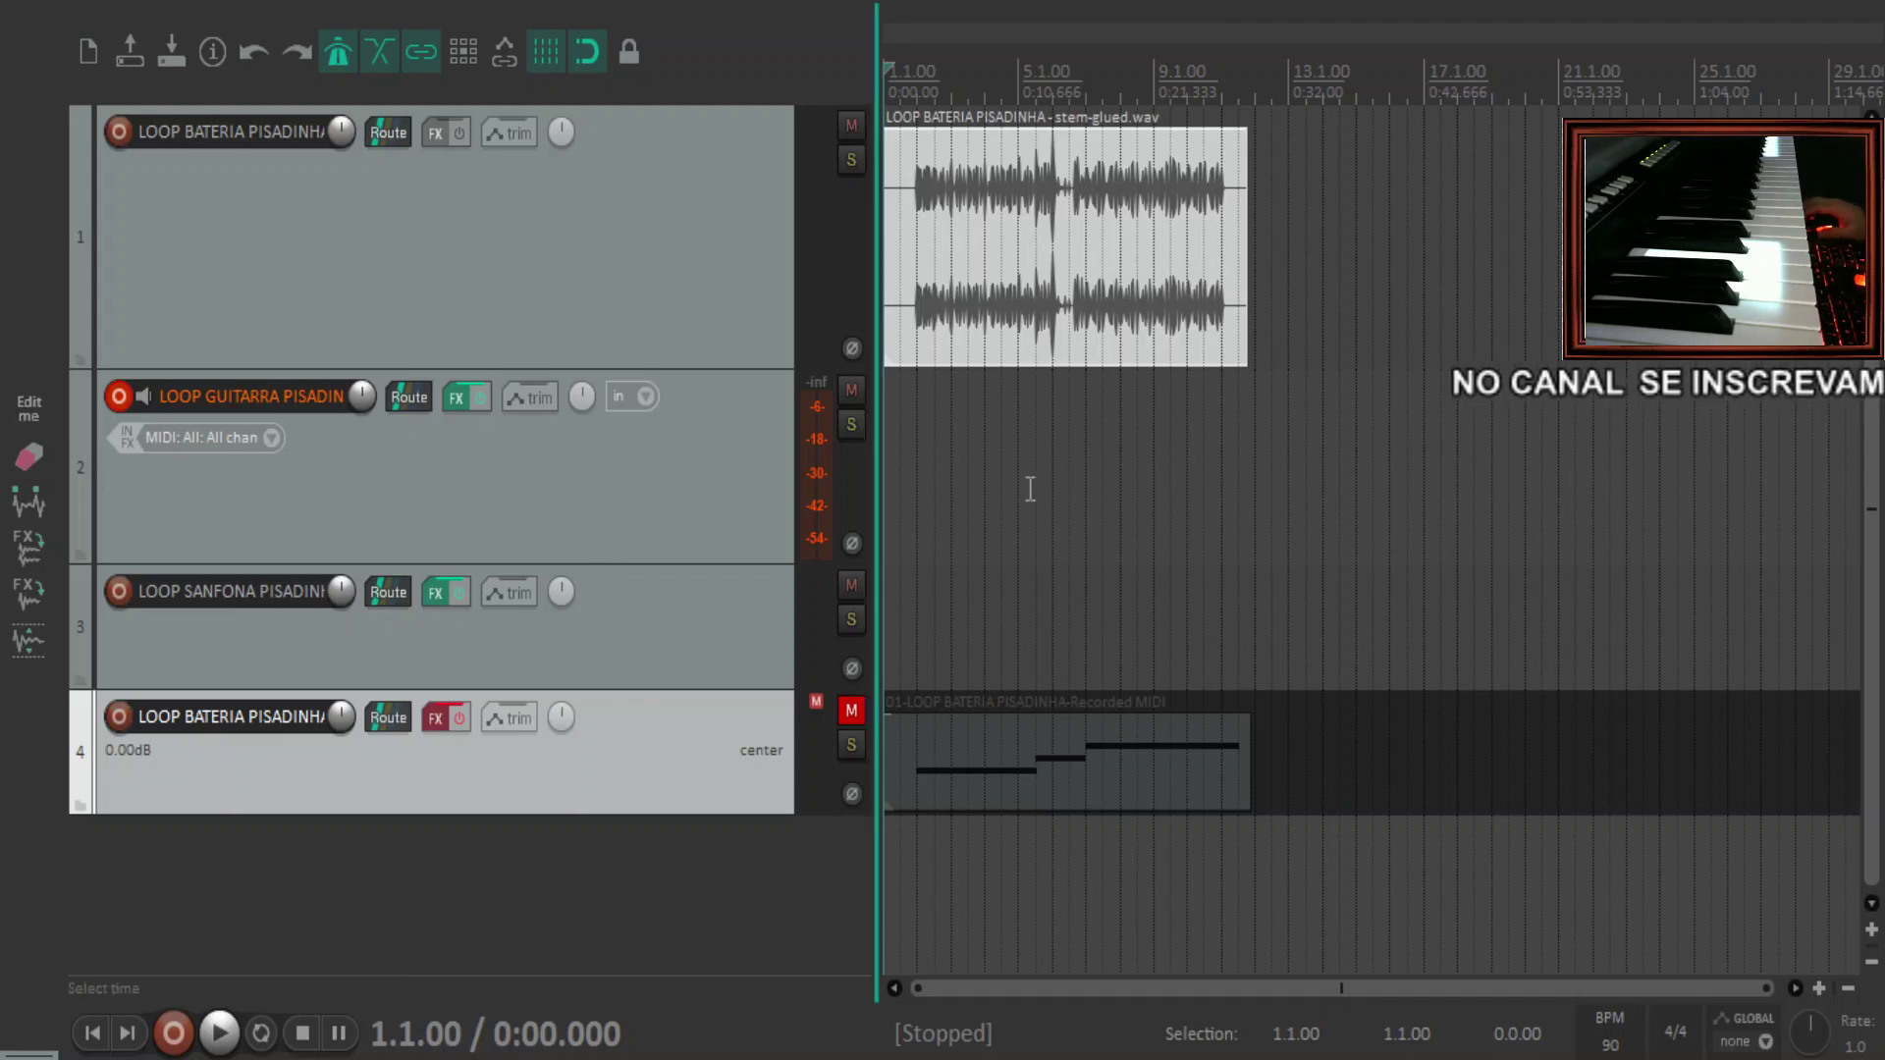
{"action": "scroll", "coordinate": [1048, 471], "scroll_direction": "up", "scroll_amount": 3}
{"action": "key", "text": "ctrl+r"}
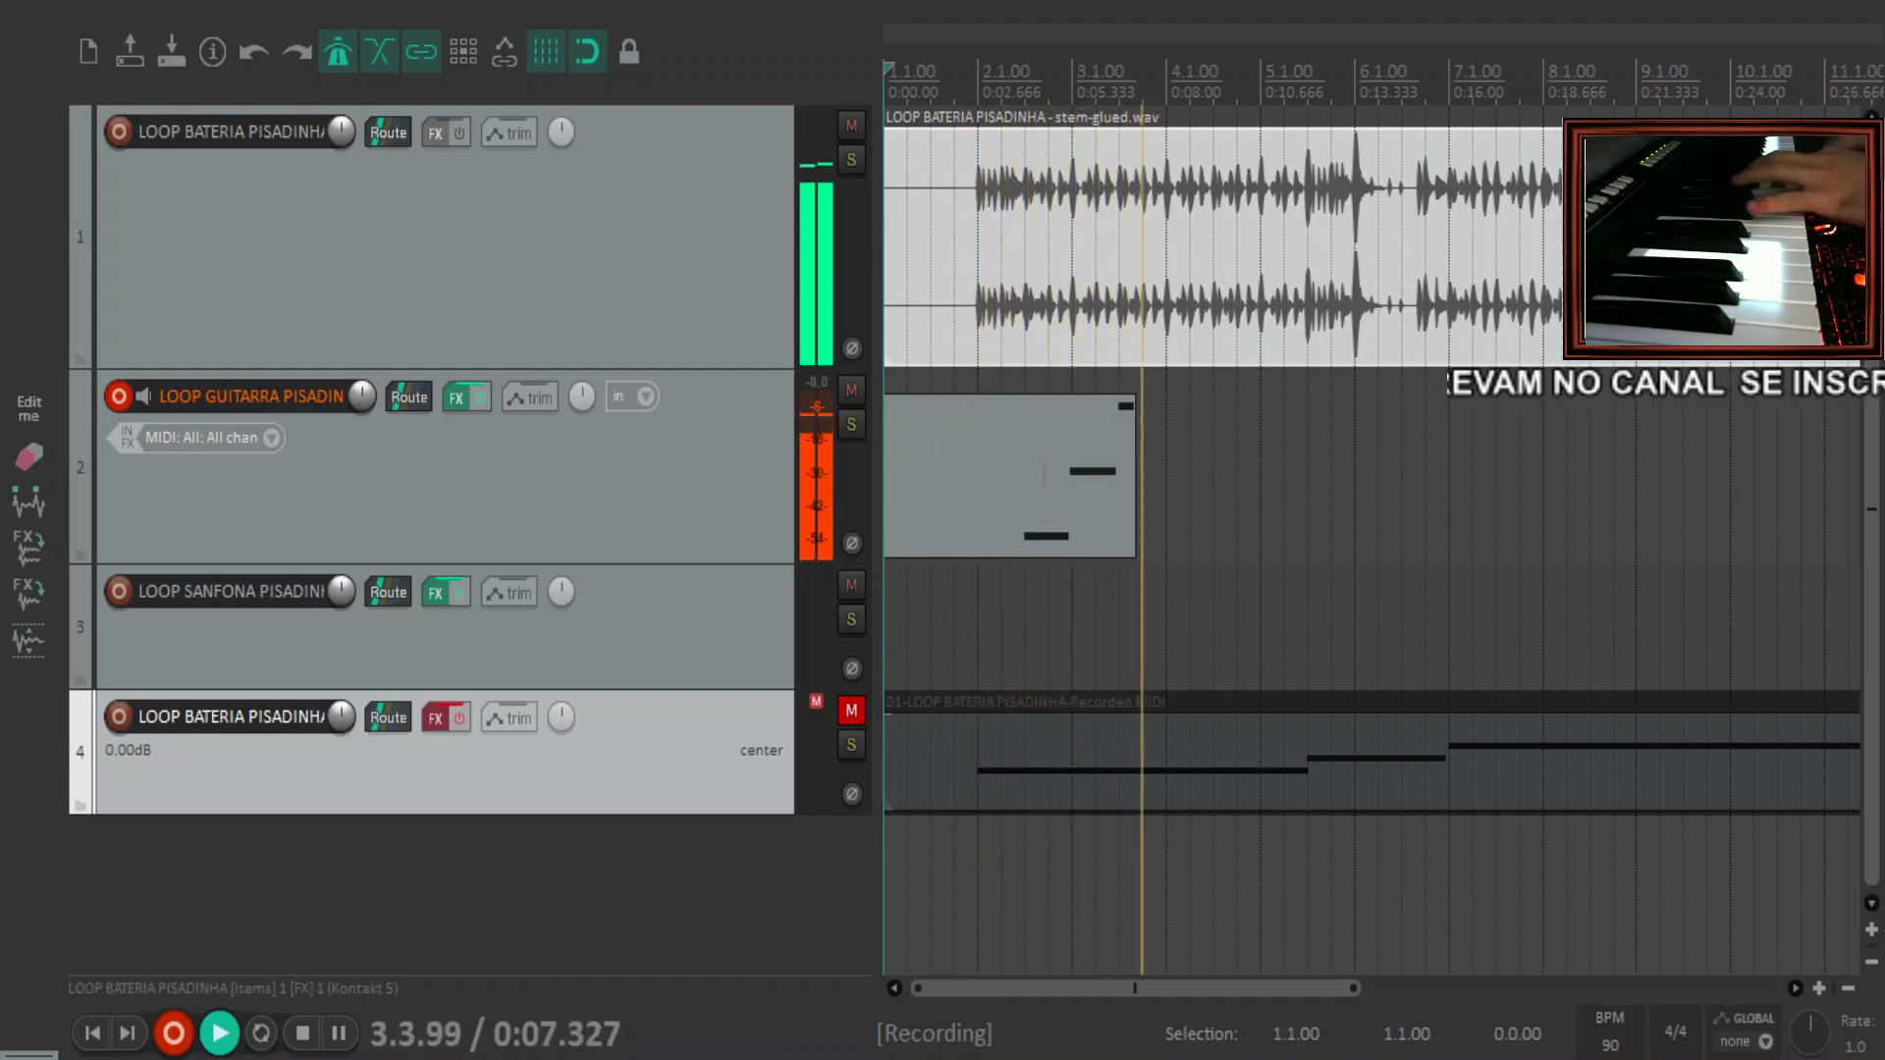
Discard the false start and re-record the 11-bar guitar loop, 02-LOOP GUITARRA PISADINHA
{"action": "key", "text": "space"}
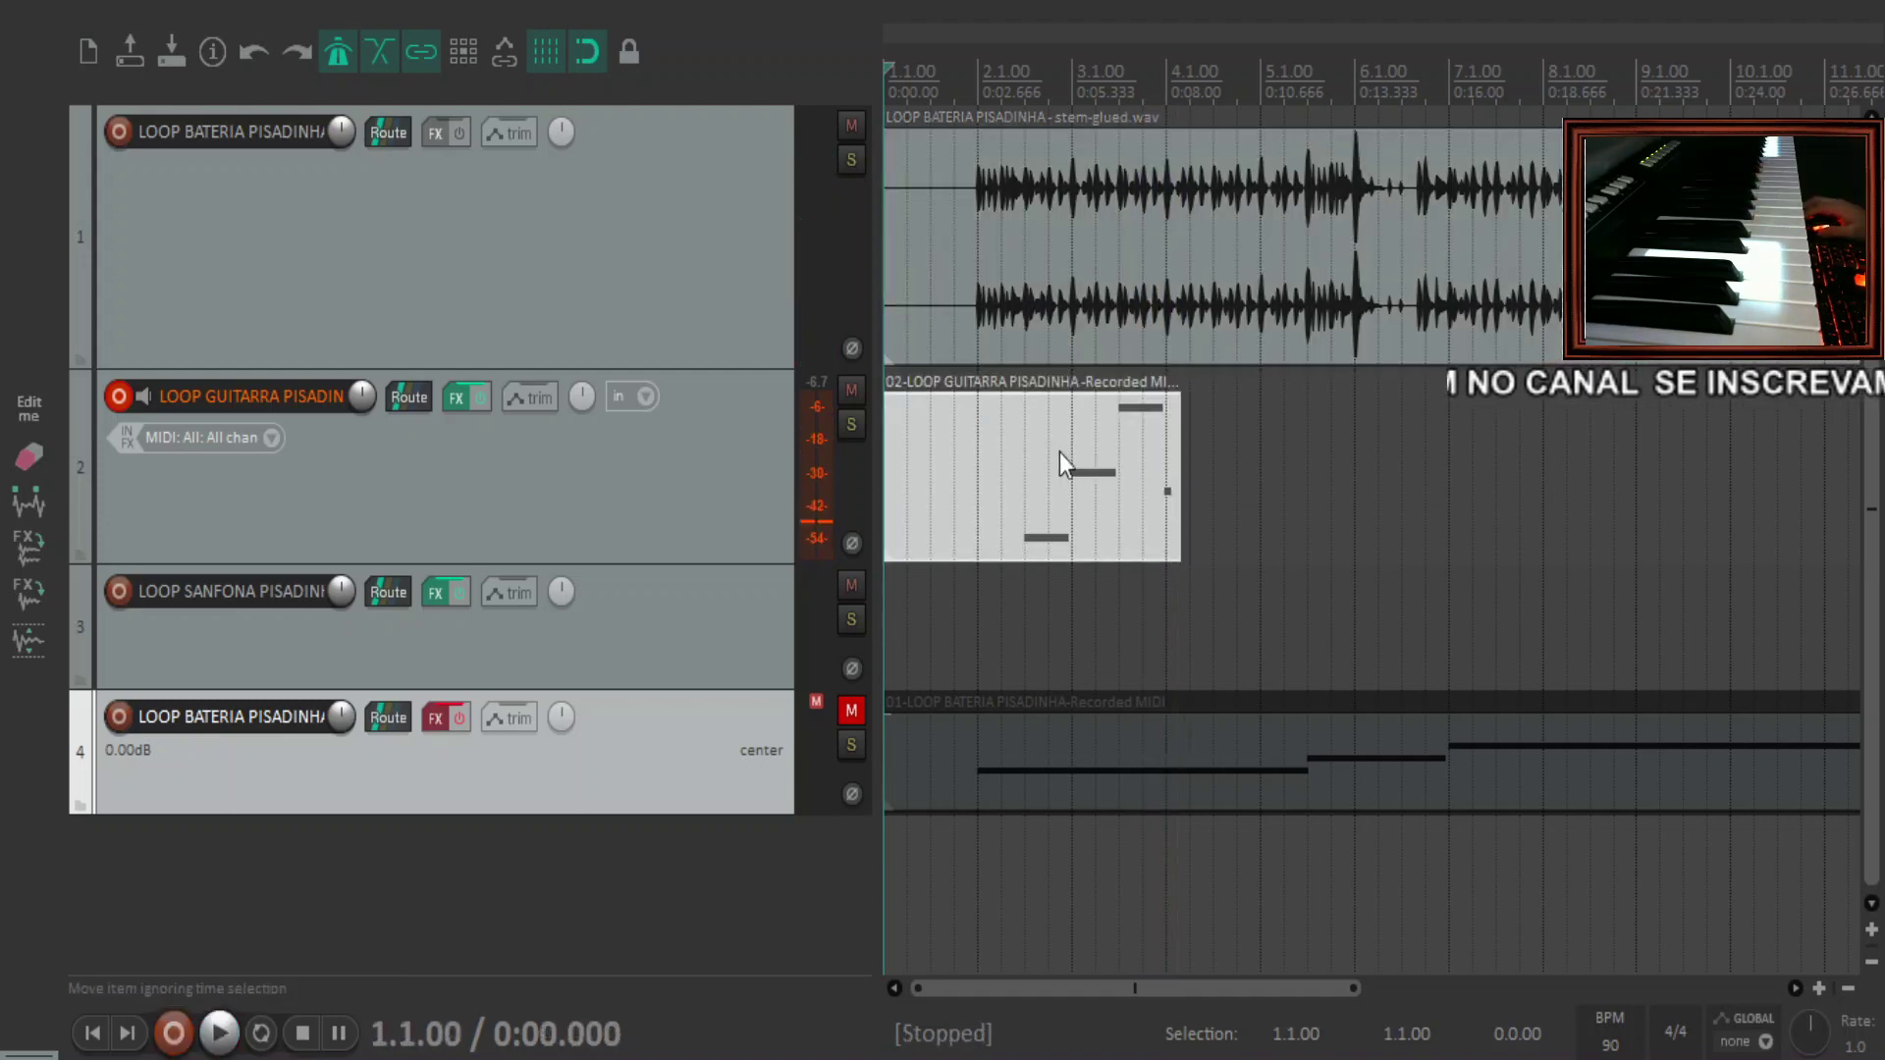
{"action": "key", "text": "ctrl+z"}
{"action": "key", "text": "space"}
{"action": "key", "text": "ctrl+r"}
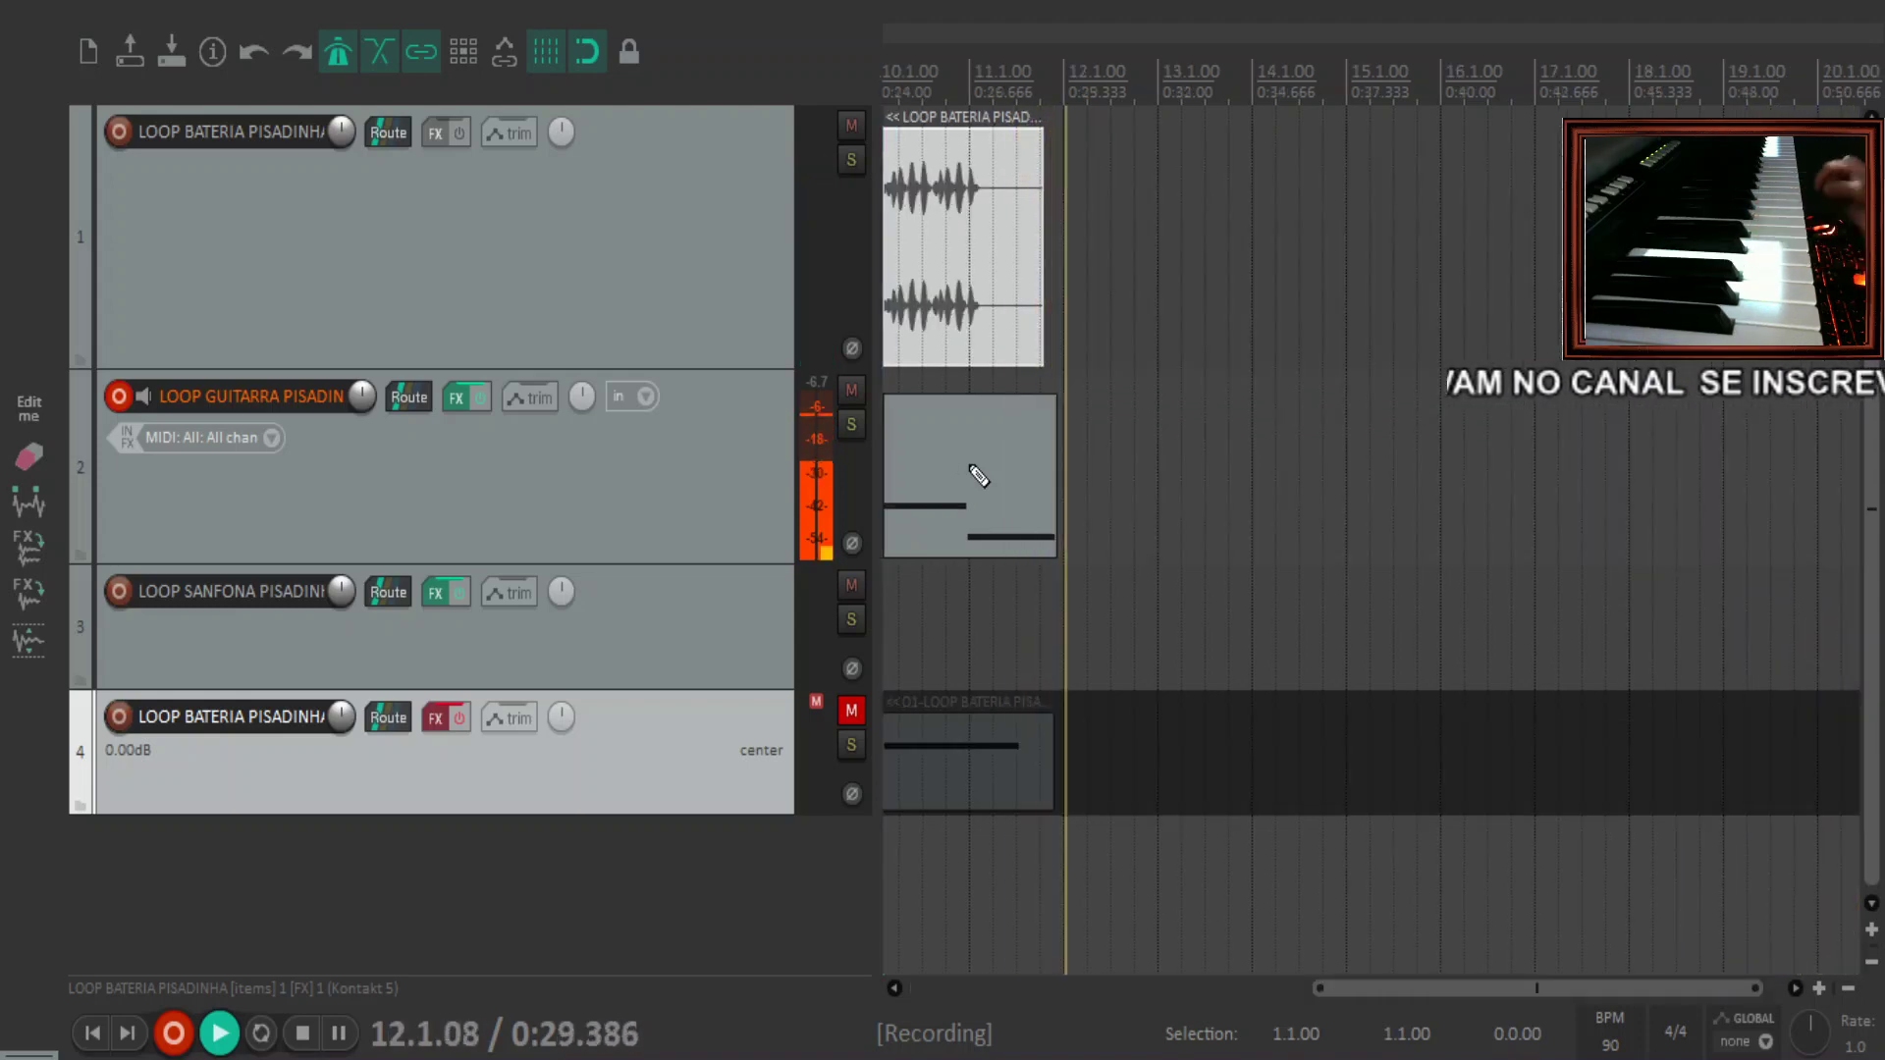
{"action": "scroll", "coordinate": [970, 467], "scroll_direction": "down", "scroll_amount": 5}
{"action": "key", "text": "space"}
{"action": "left_click", "coordinate": [987, 493]}
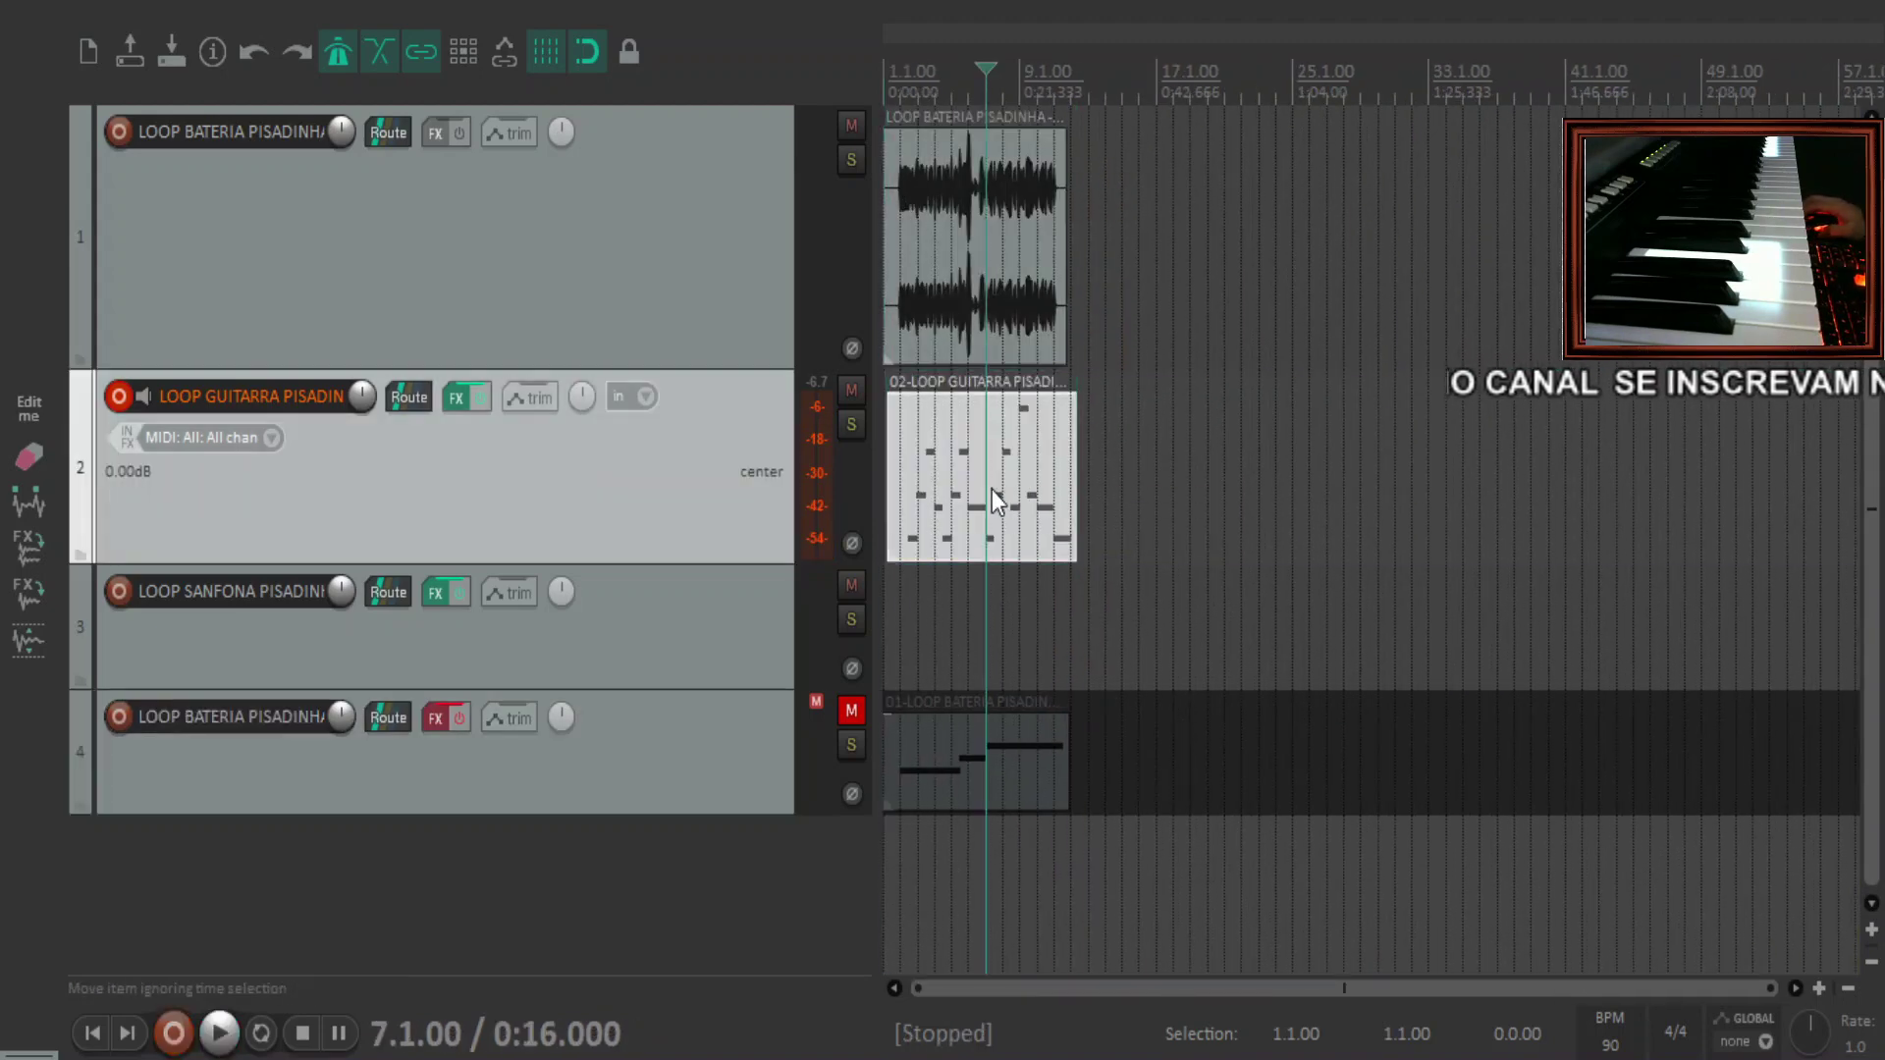
{"action": "double_click", "coordinate": [992, 491]}
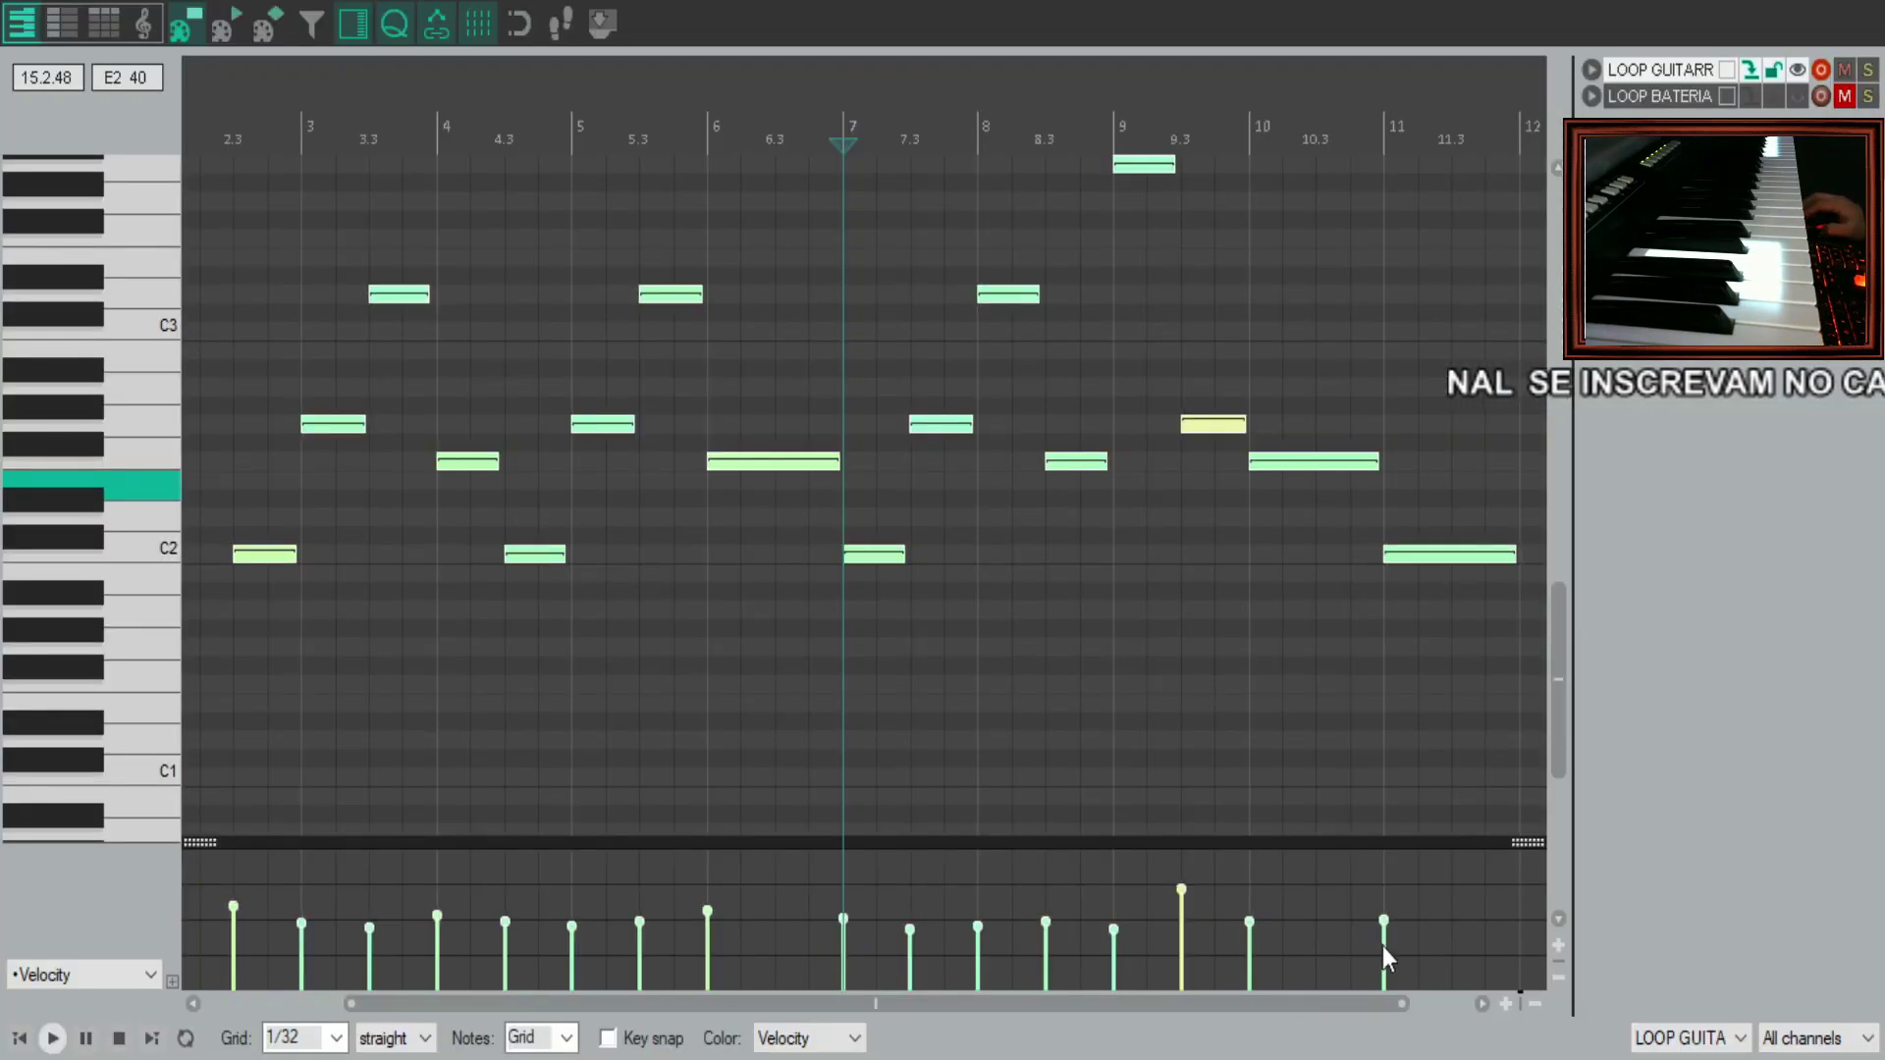
{"action": "scroll", "coordinate": [1010, 451], "scroll_direction": "down", "scroll_amount": 3}
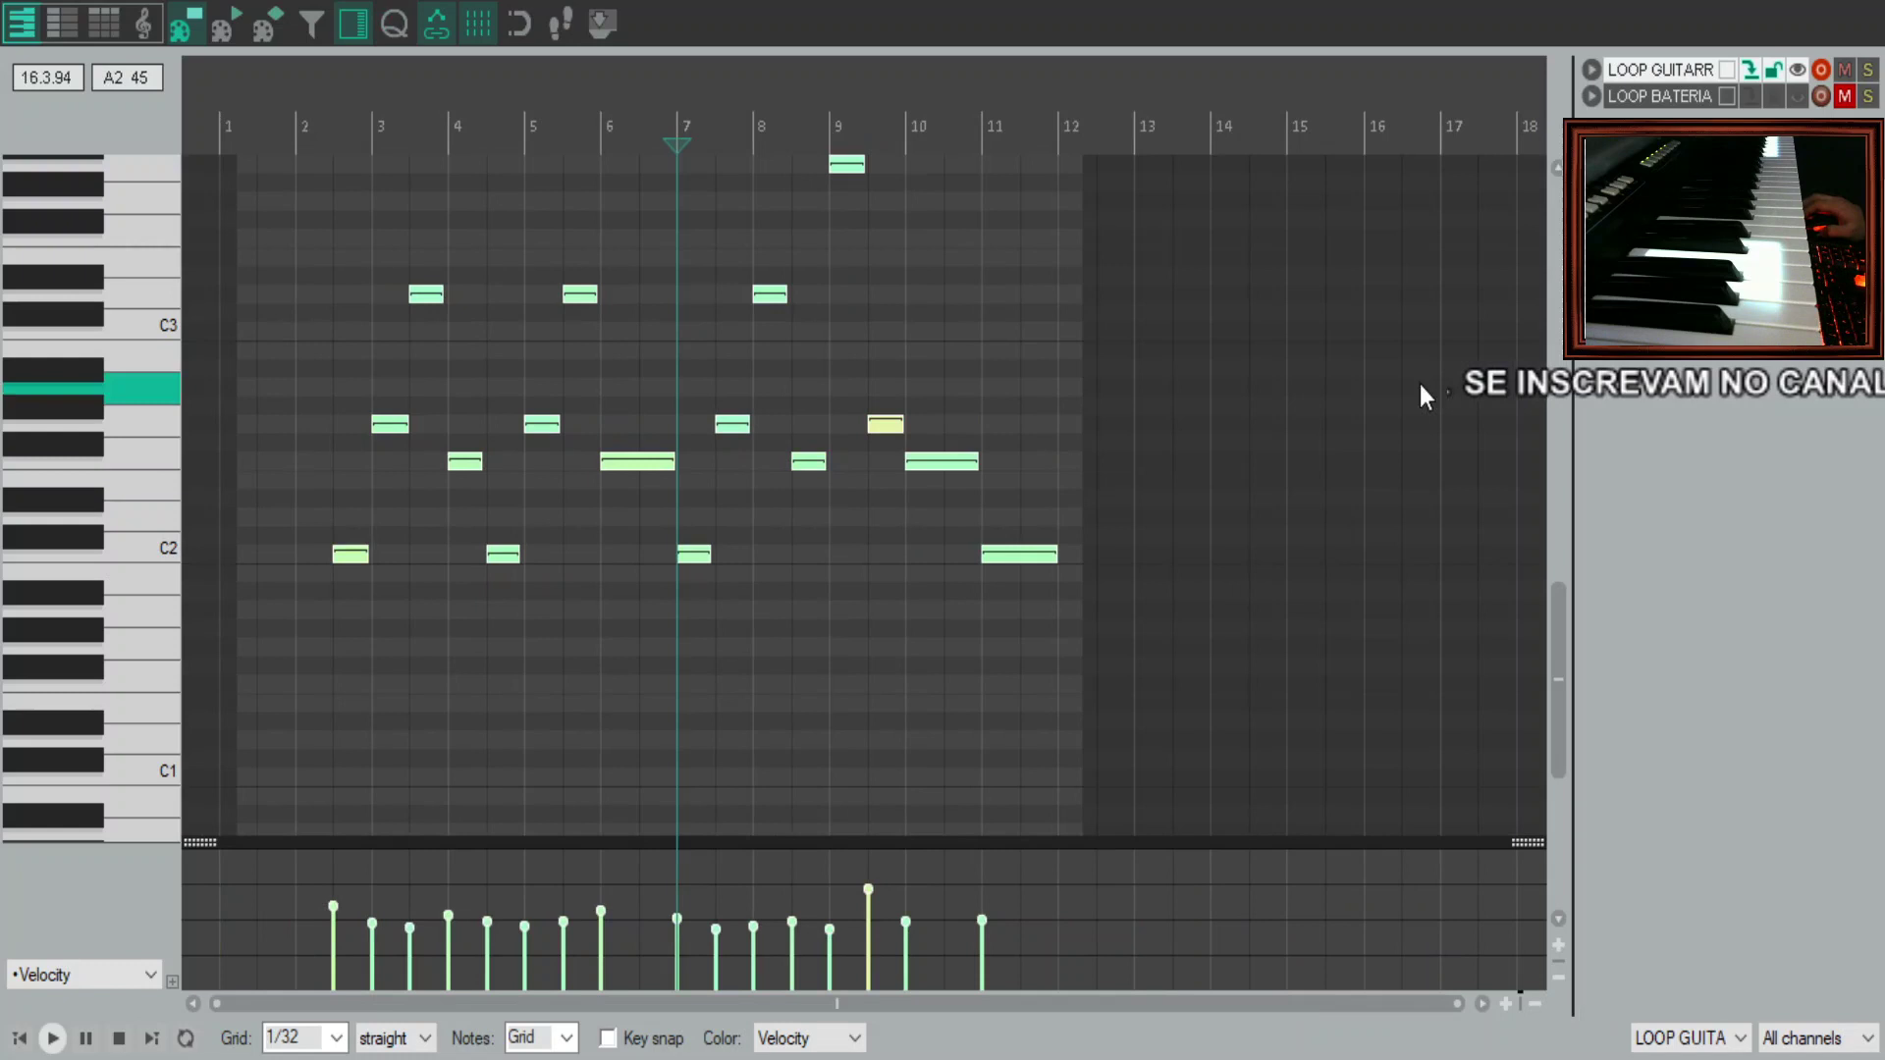
{"action": "left_click", "coordinate": [870, 890]}
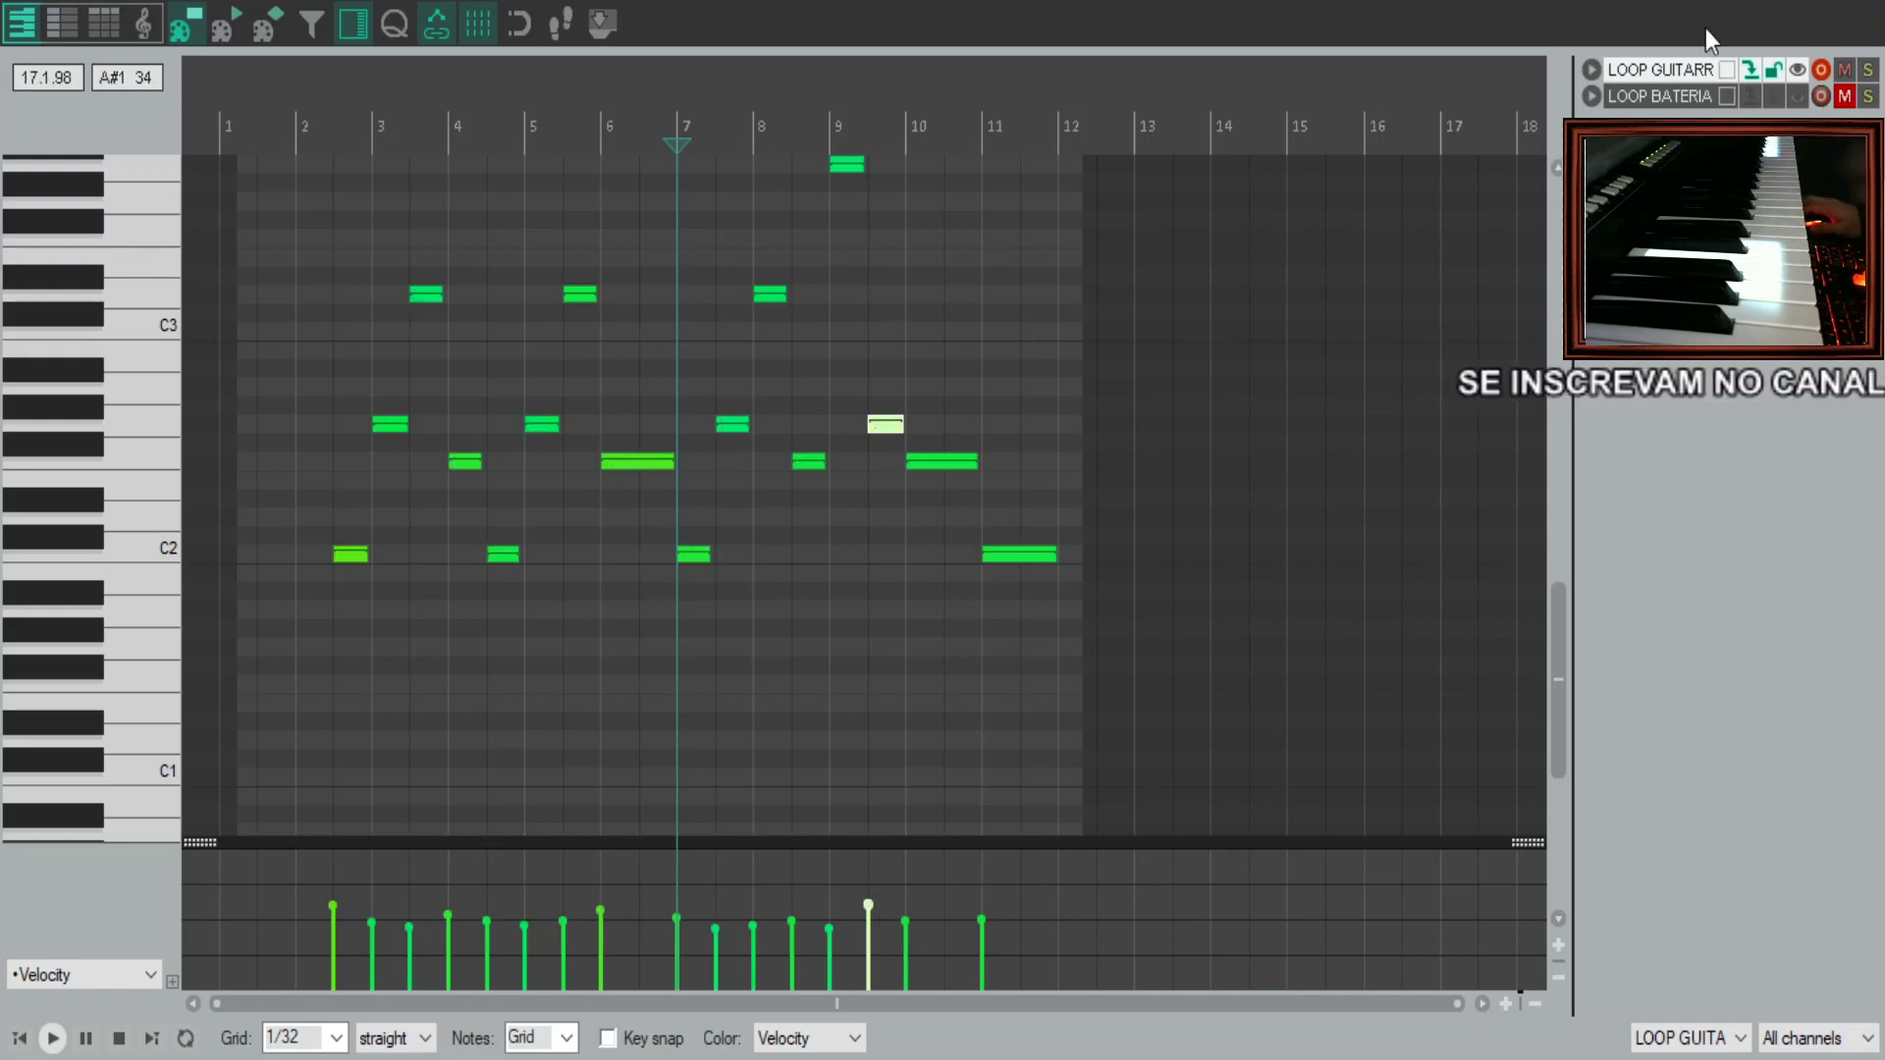
{"action": "key", "text": "Escape"}
{"action": "scroll", "coordinate": [1107, 513], "scroll_direction": "up", "scroll_amount": 5}
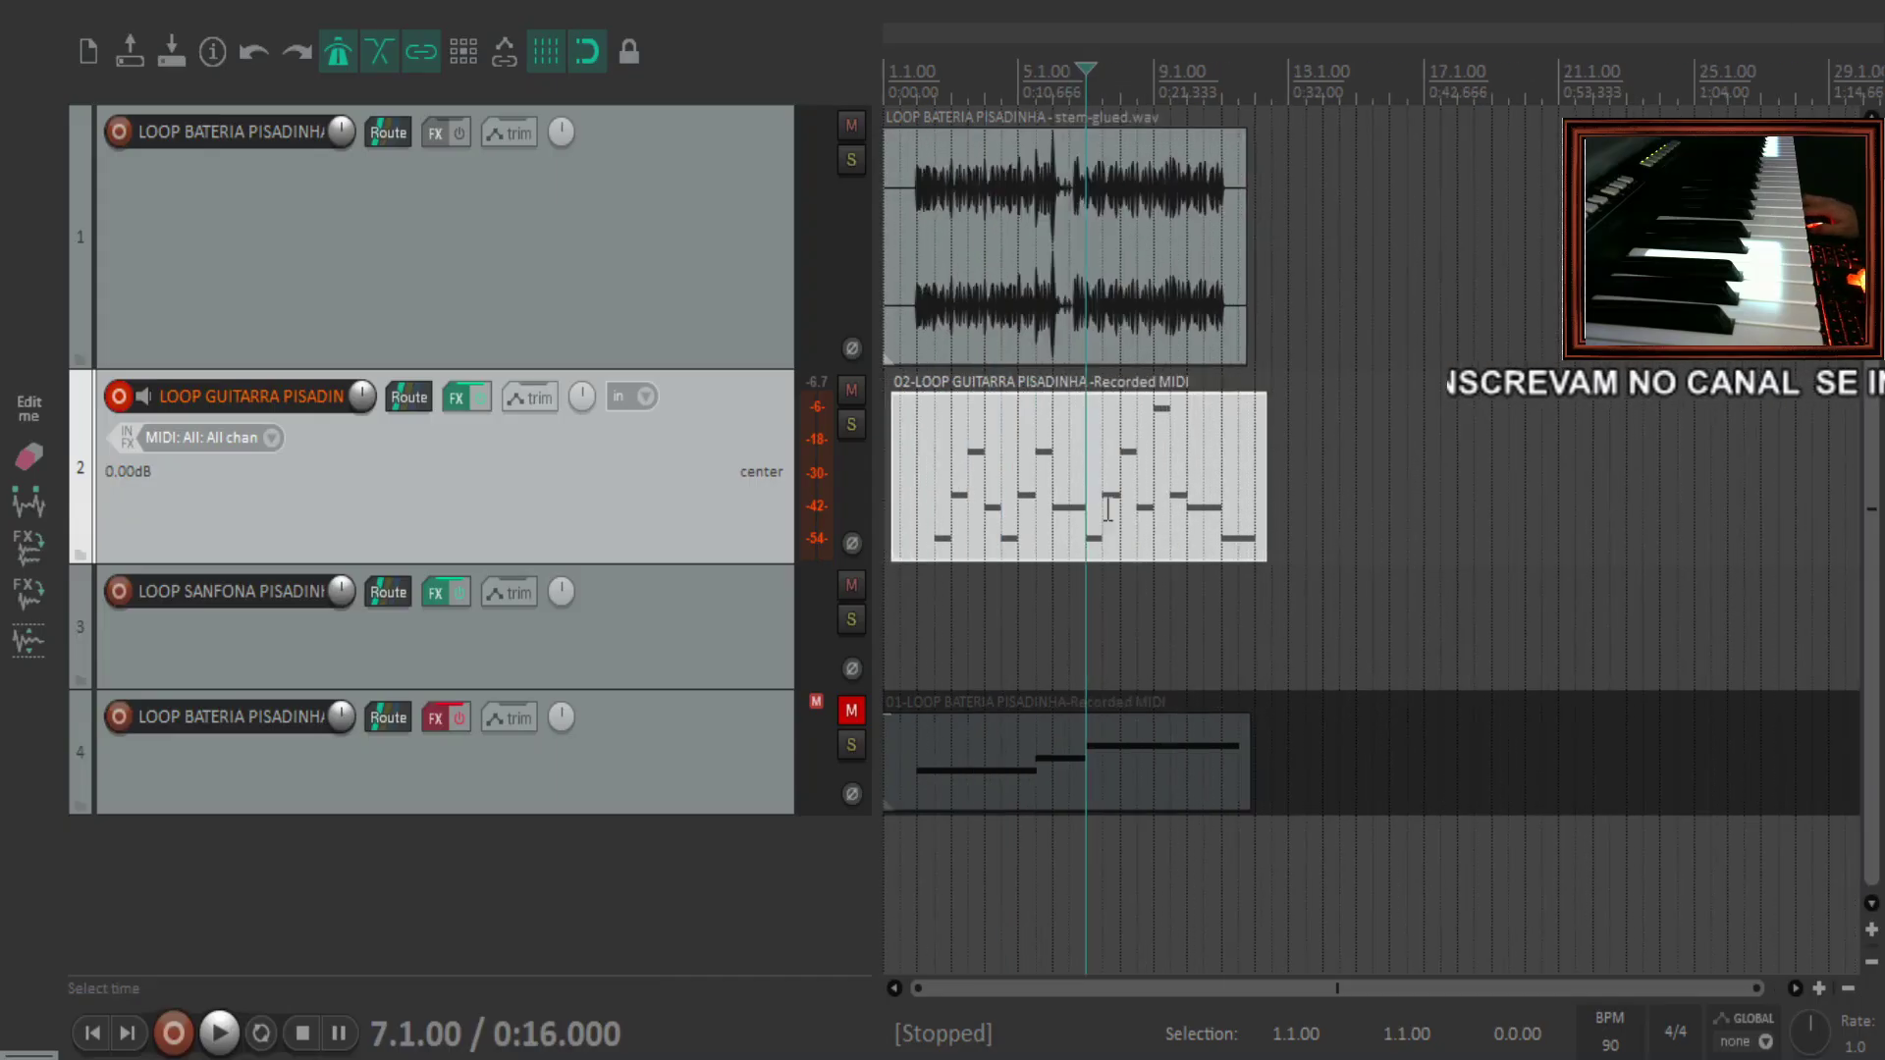
Play the project back from the start
{"action": "scroll", "coordinate": [1105, 520], "scroll_direction": "down", "scroll_amount": 2}
{"action": "key", "text": "Home"}
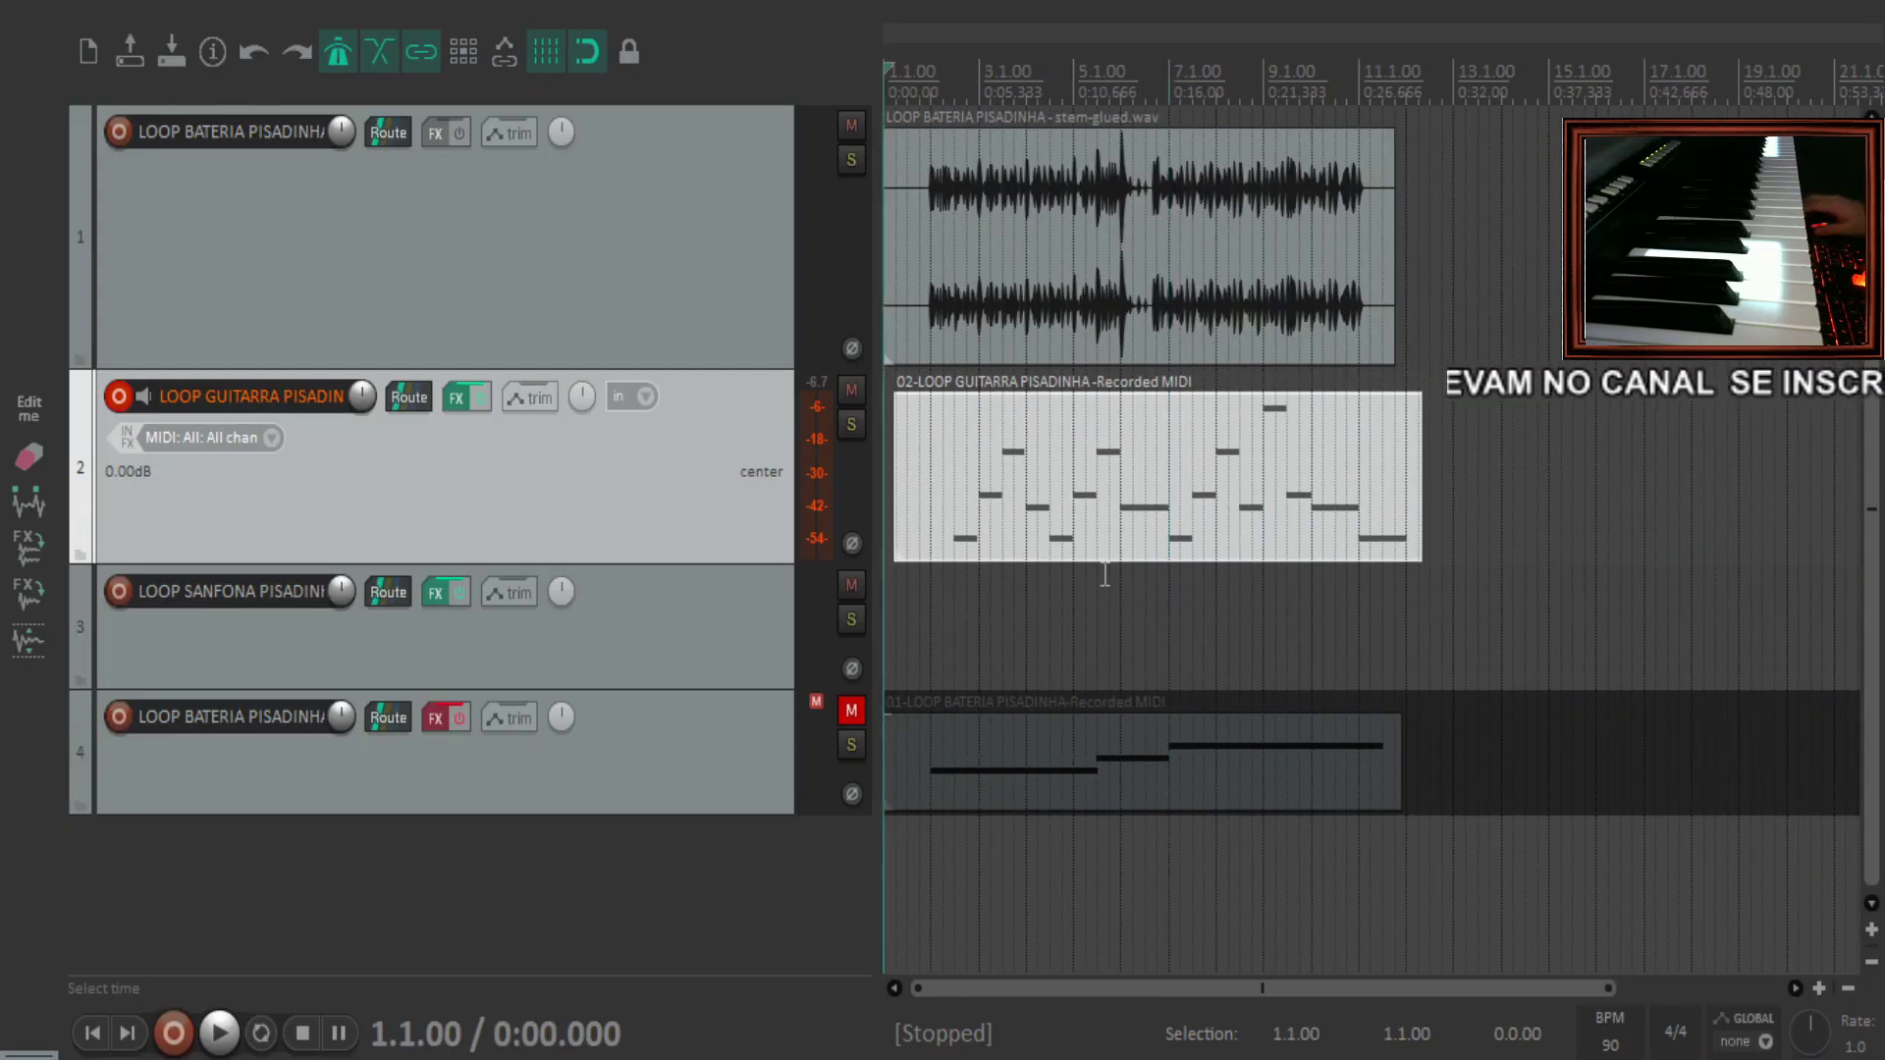
{"action": "key", "text": "space"}
{"action": "scroll", "coordinate": [1035, 538], "scroll_direction": "up", "scroll_amount": 3}
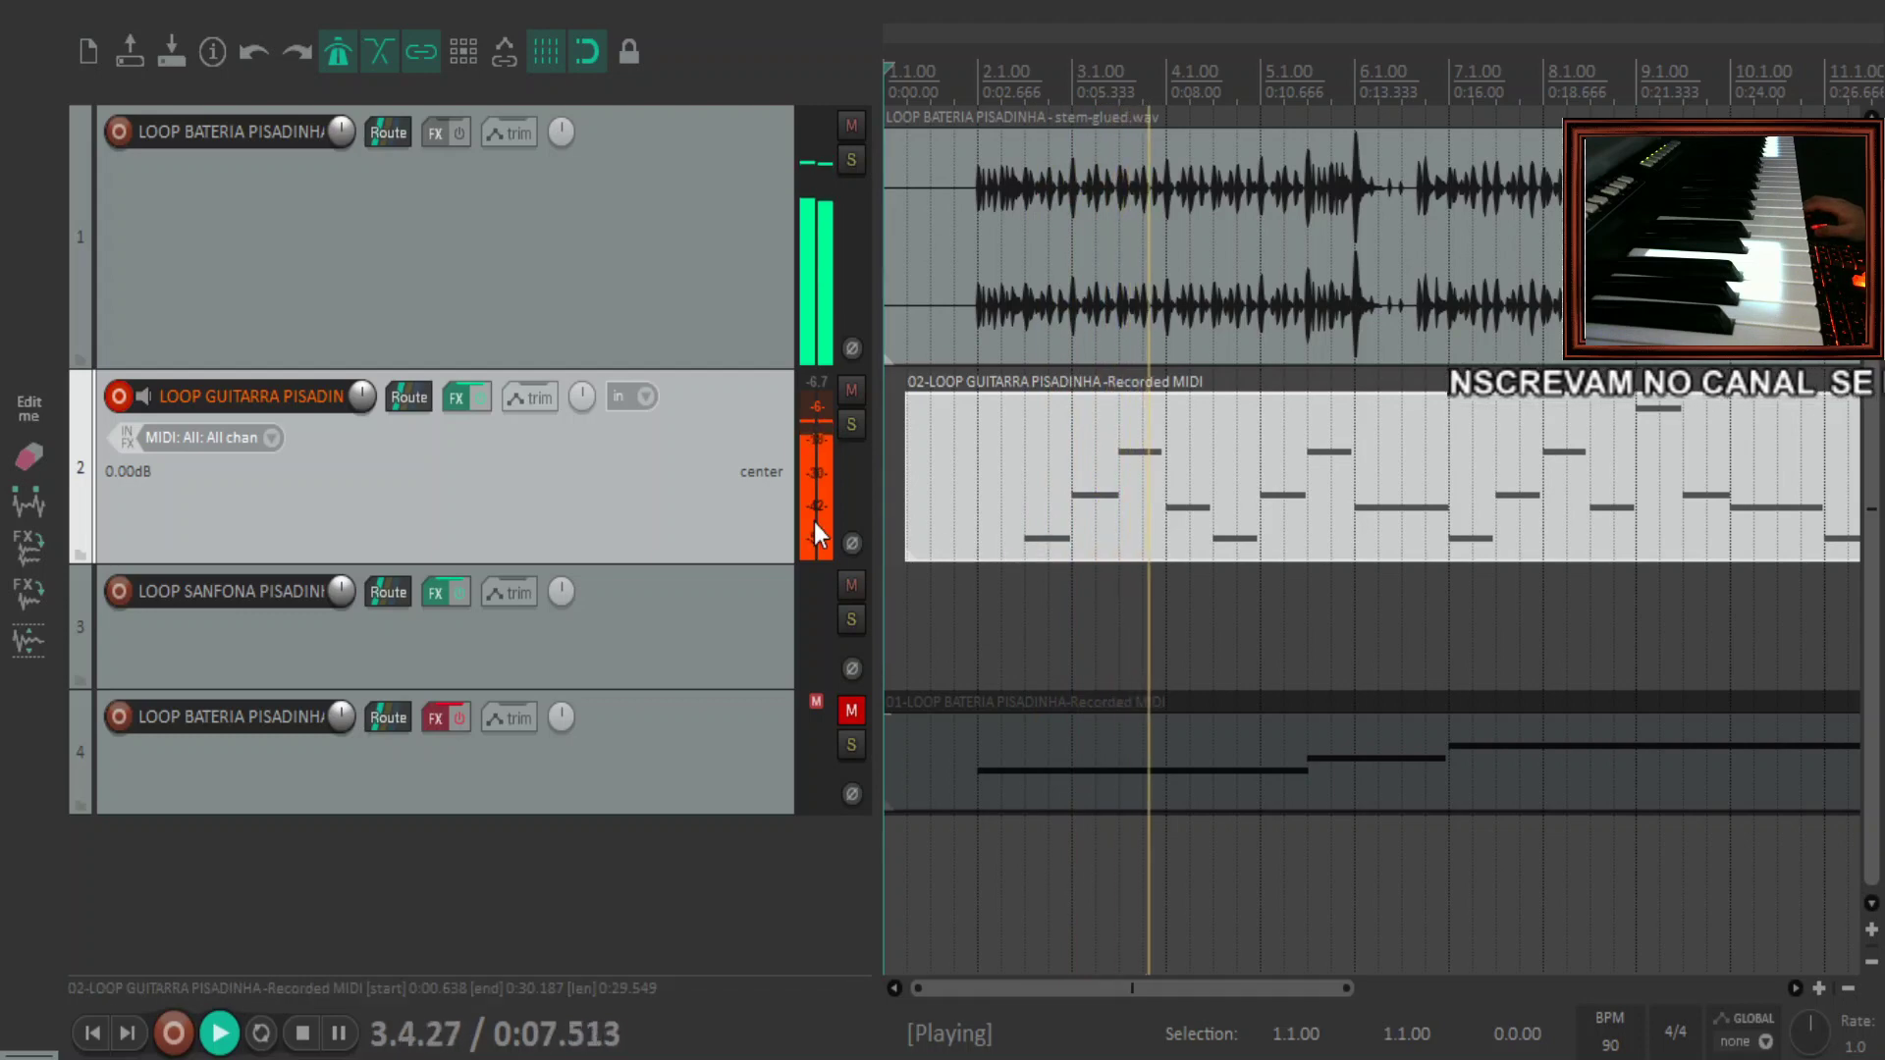
Select tracks 1 through 3 and colour them and their items pink
{"action": "left_click", "coordinate": [697, 286]}
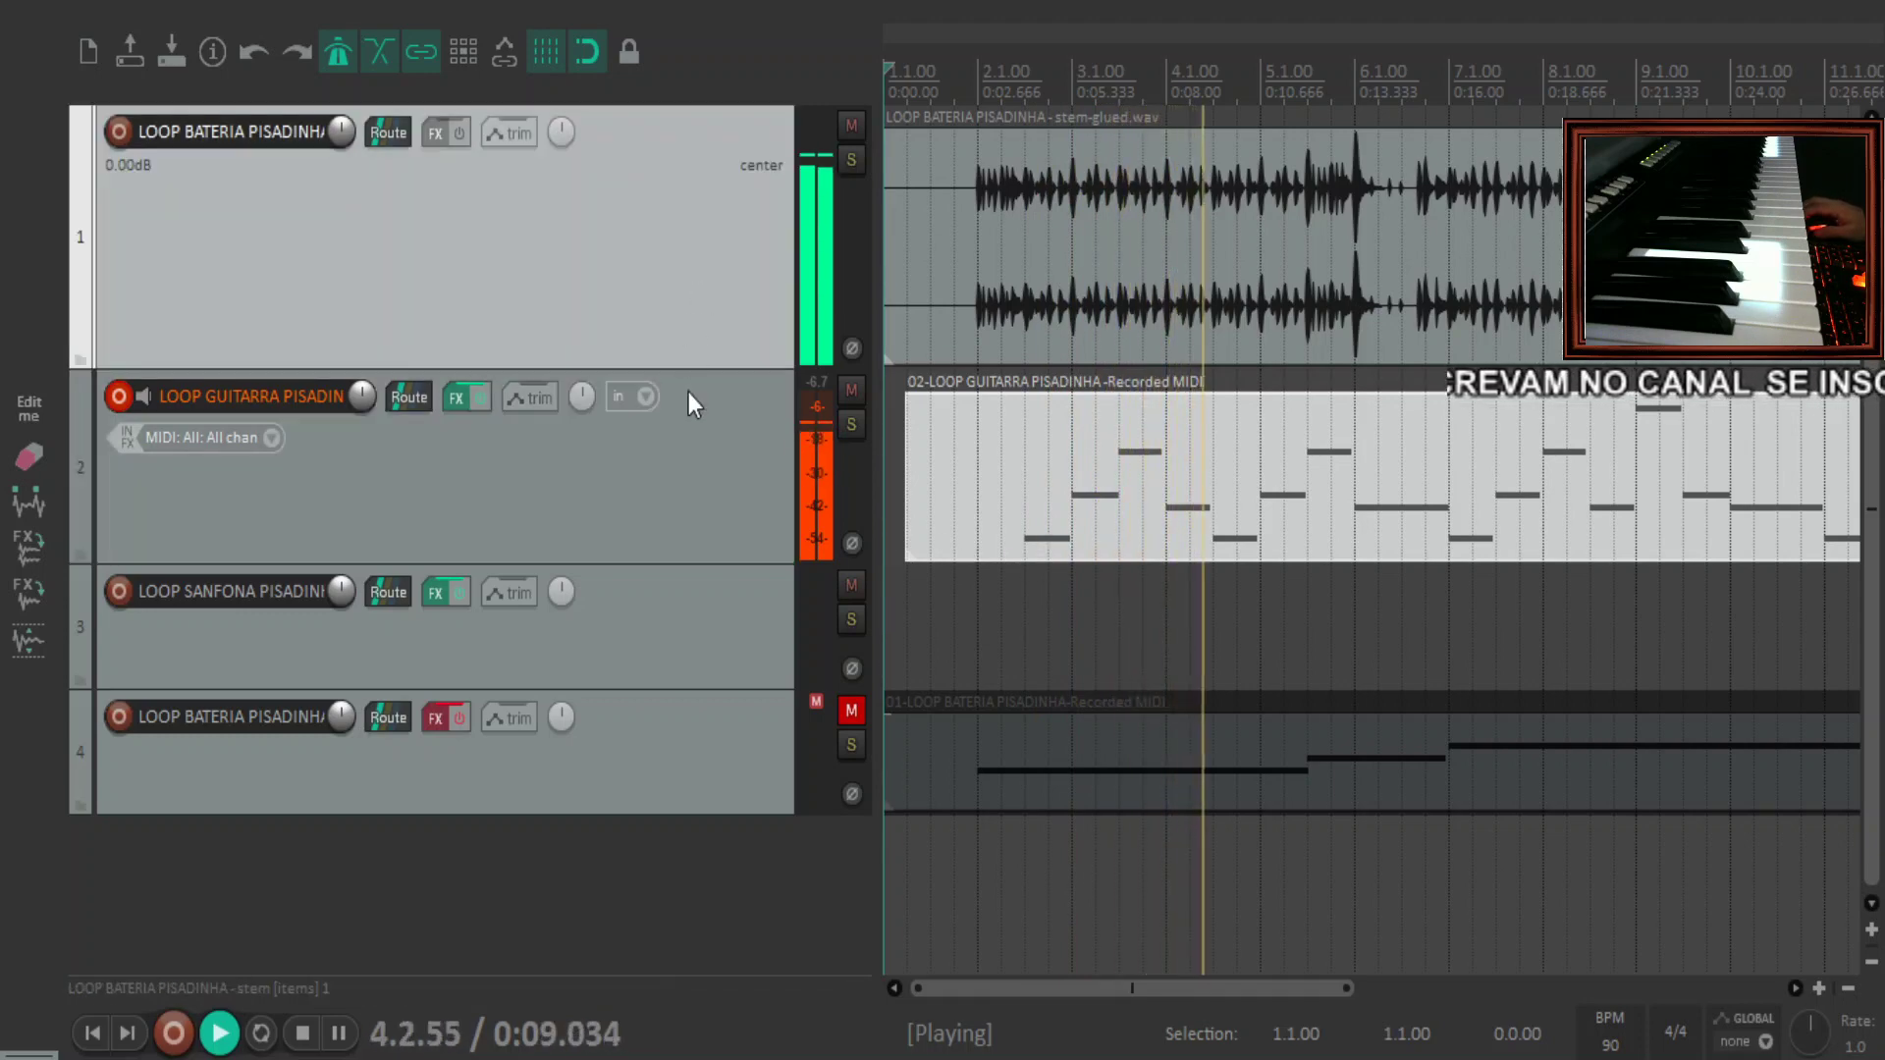
{"action": "left_click", "coordinate": [692, 638], "text": "ctrl"}
{"action": "left_click", "coordinate": [718, 245]}
{"action": "left_click", "coordinate": [698, 580], "text": "shift"}
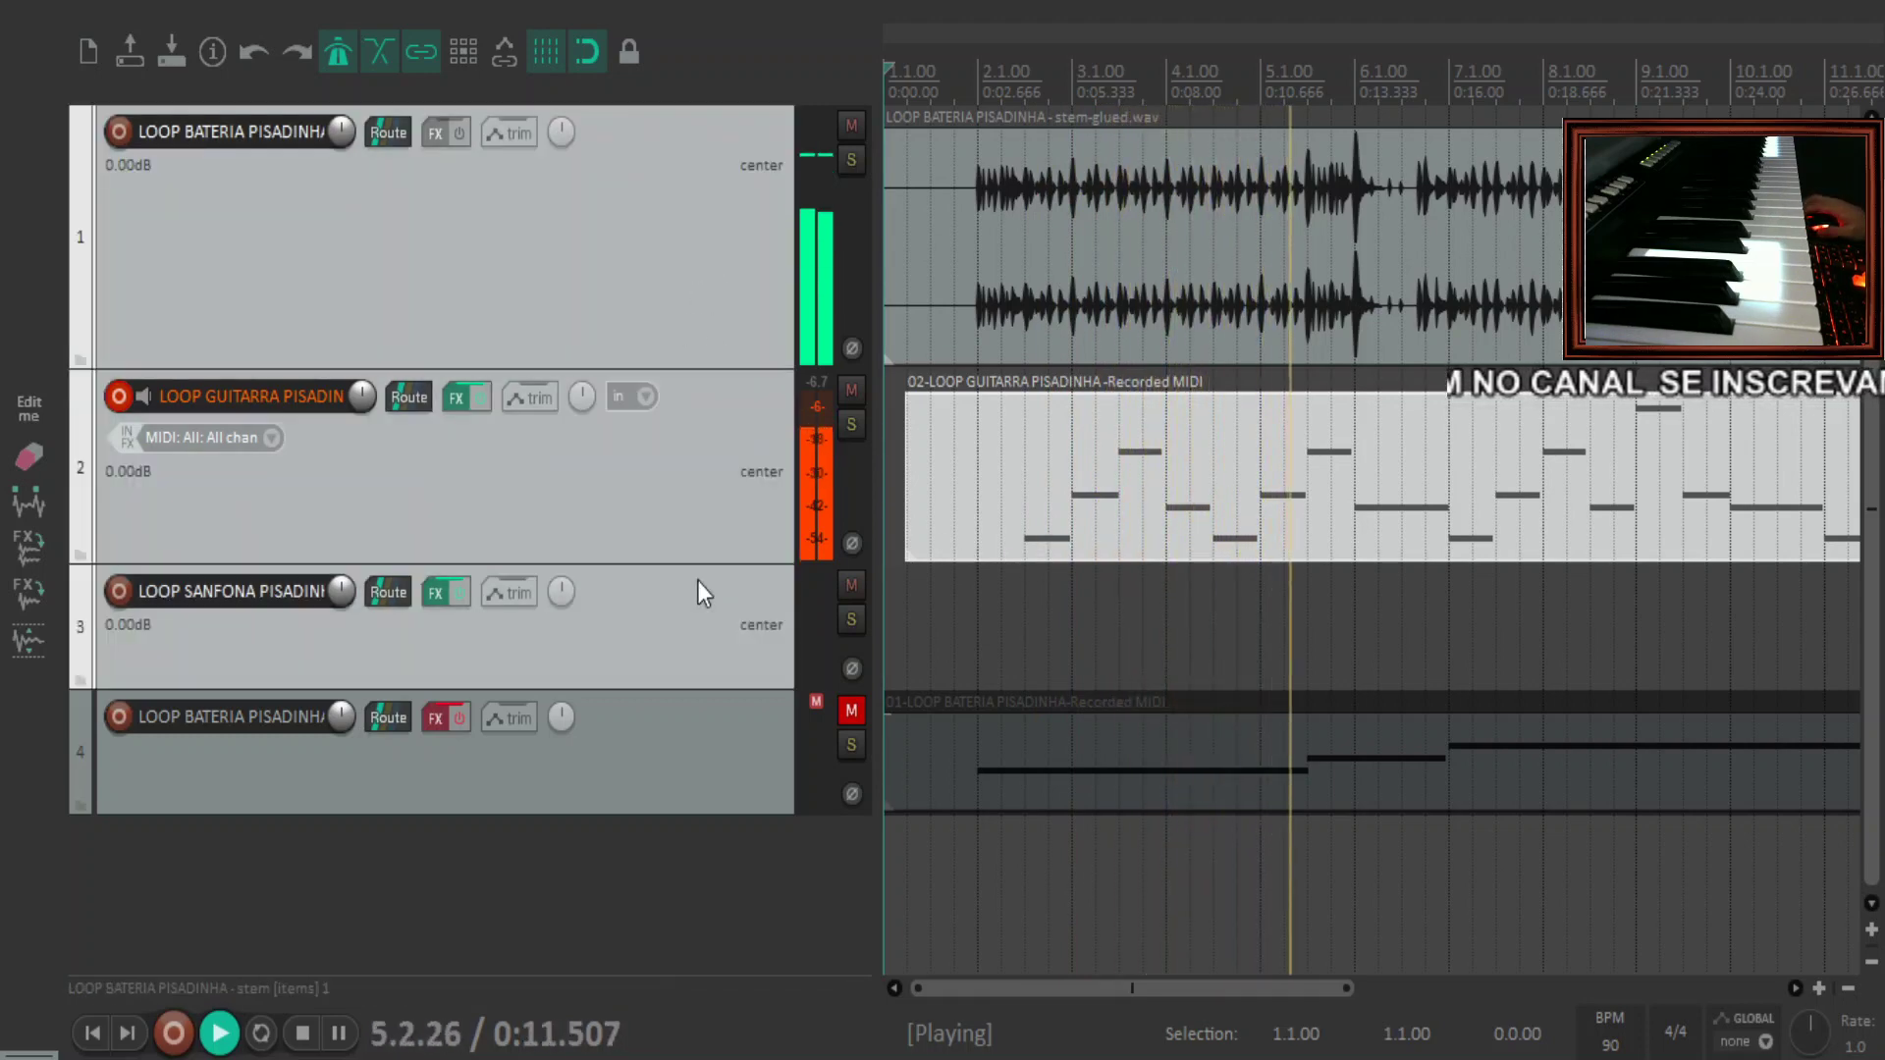
{"action": "key", "text": "c"}
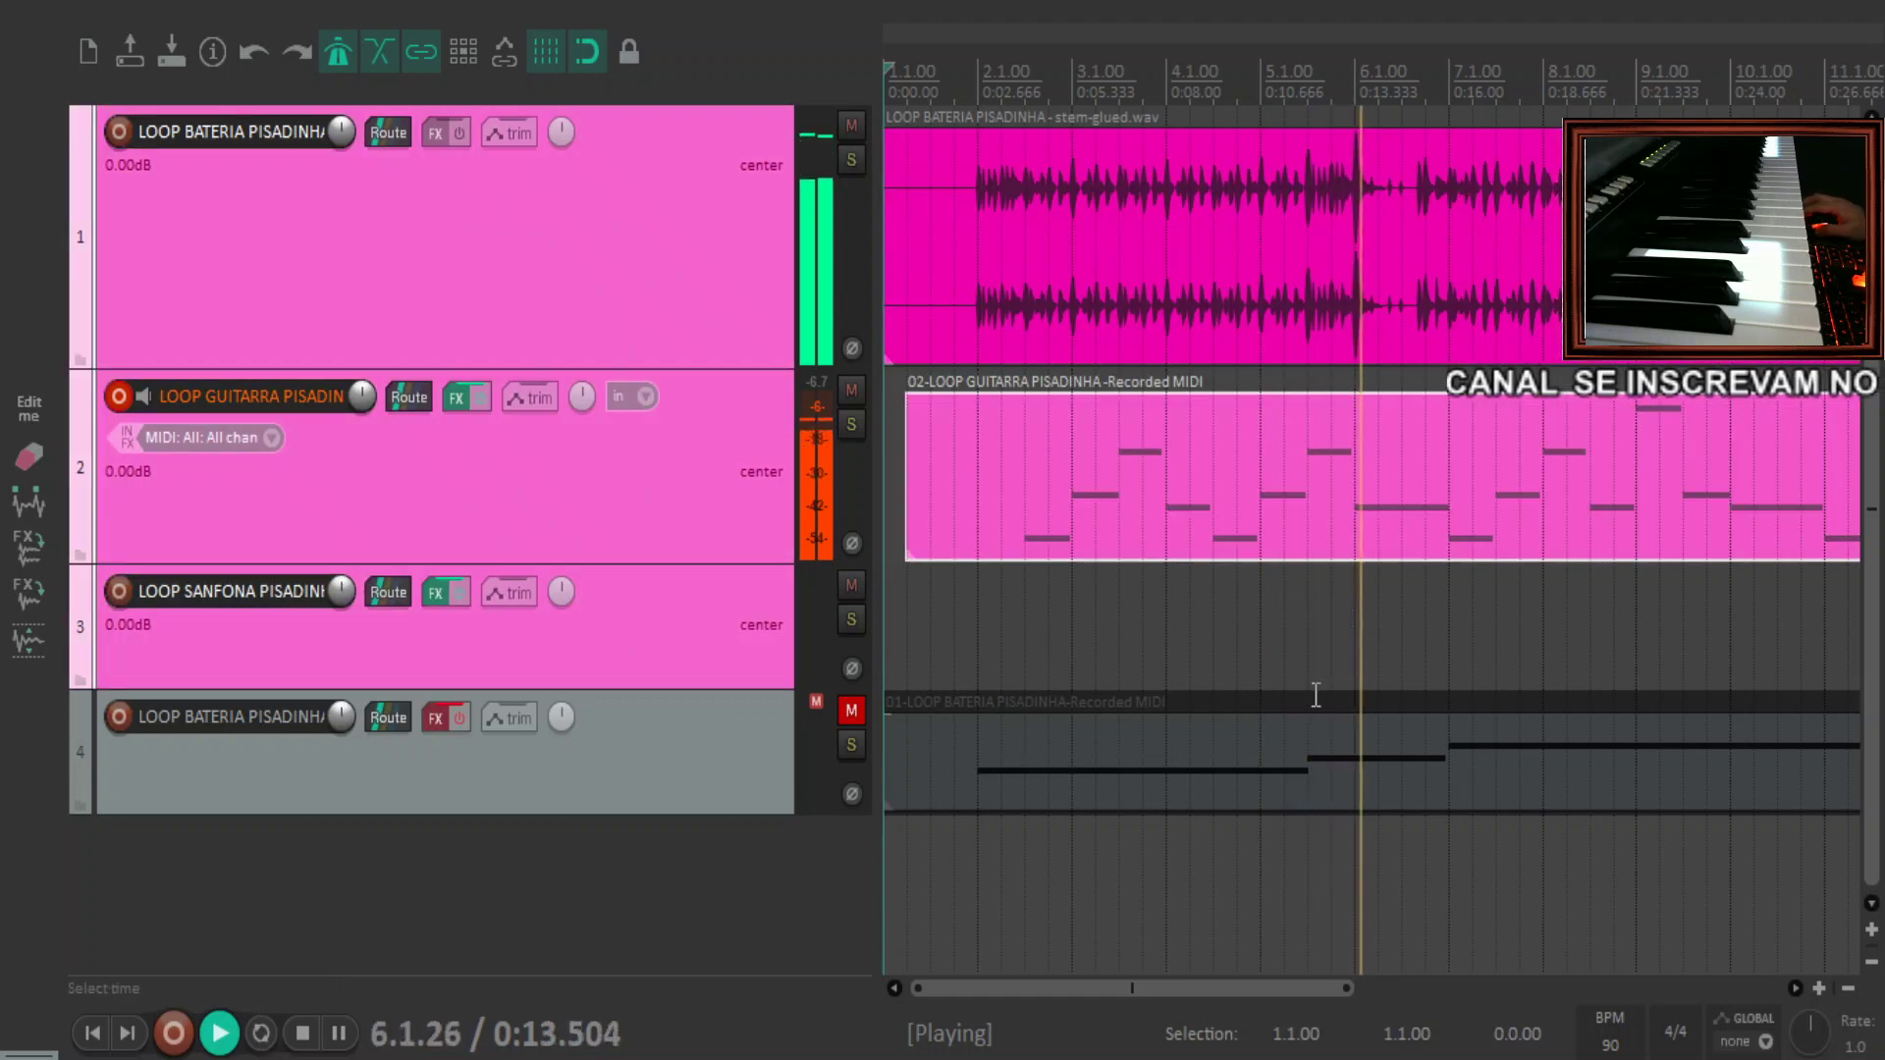
Select only the guitar track, stop playback, and turn off its record arm
{"action": "scroll", "coordinate": [1450, 600], "scroll_direction": "down", "scroll_amount": 5}
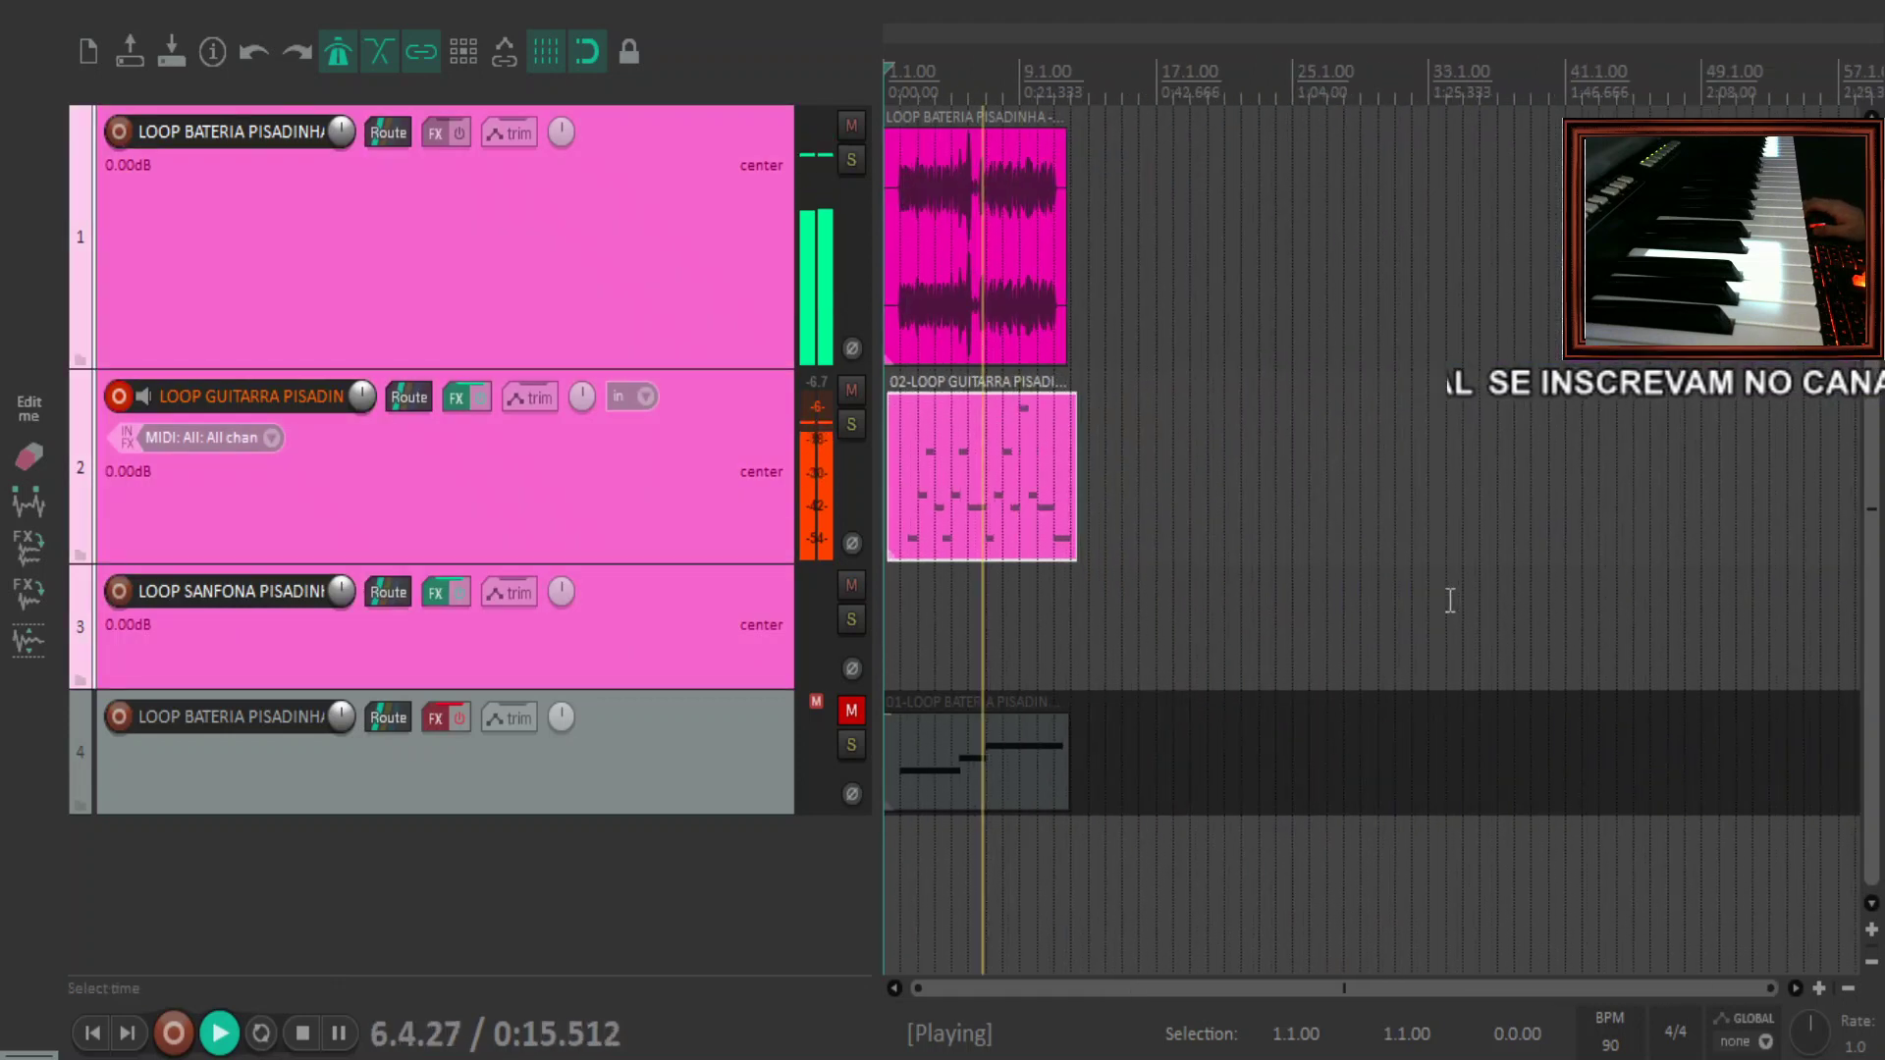
{"action": "left_click", "coordinate": [673, 526]}
{"action": "key", "text": "space"}
{"action": "left_click", "coordinate": [119, 400]}
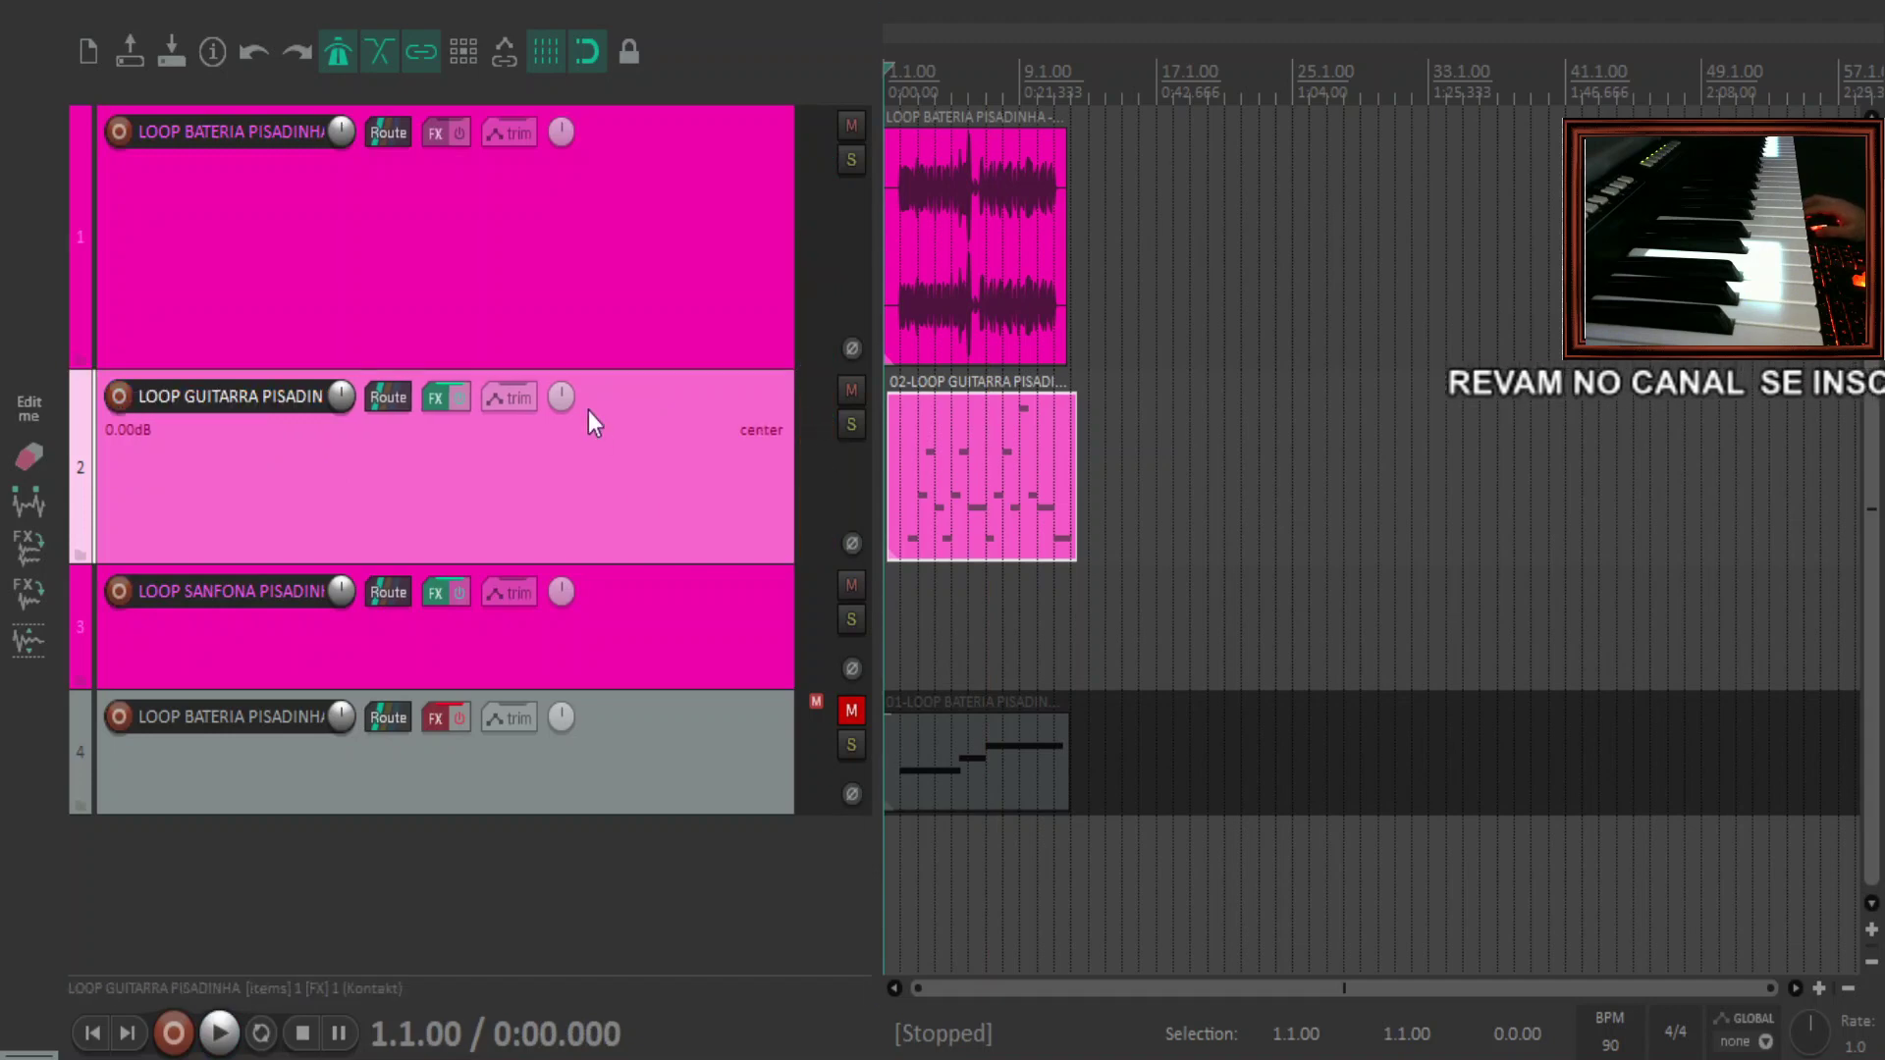
Pan the guitar track 100% left while playing, stopping at bar 2.3
{"action": "key", "text": "space"}
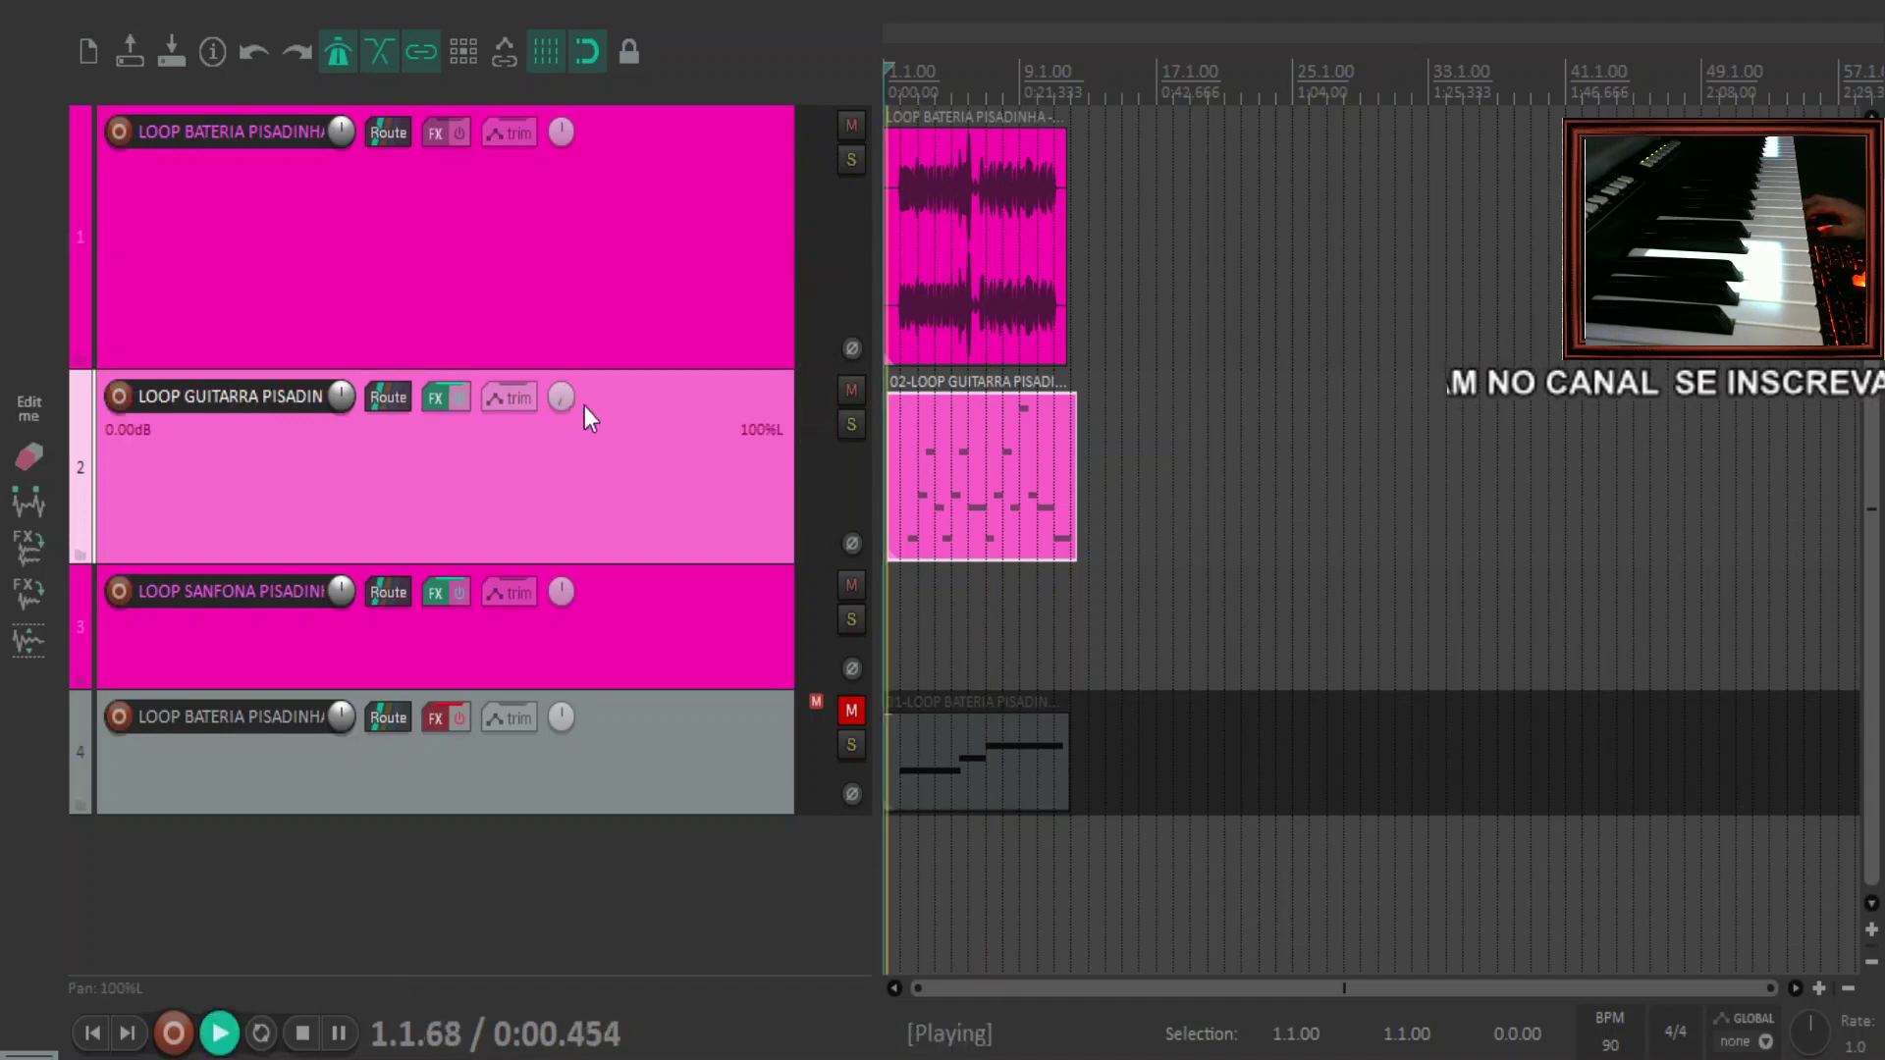
{"action": "scroll", "coordinate": [1005, 383], "scroll_direction": "up", "scroll_amount": 5}
{"action": "left_click", "coordinate": [1007, 383]}
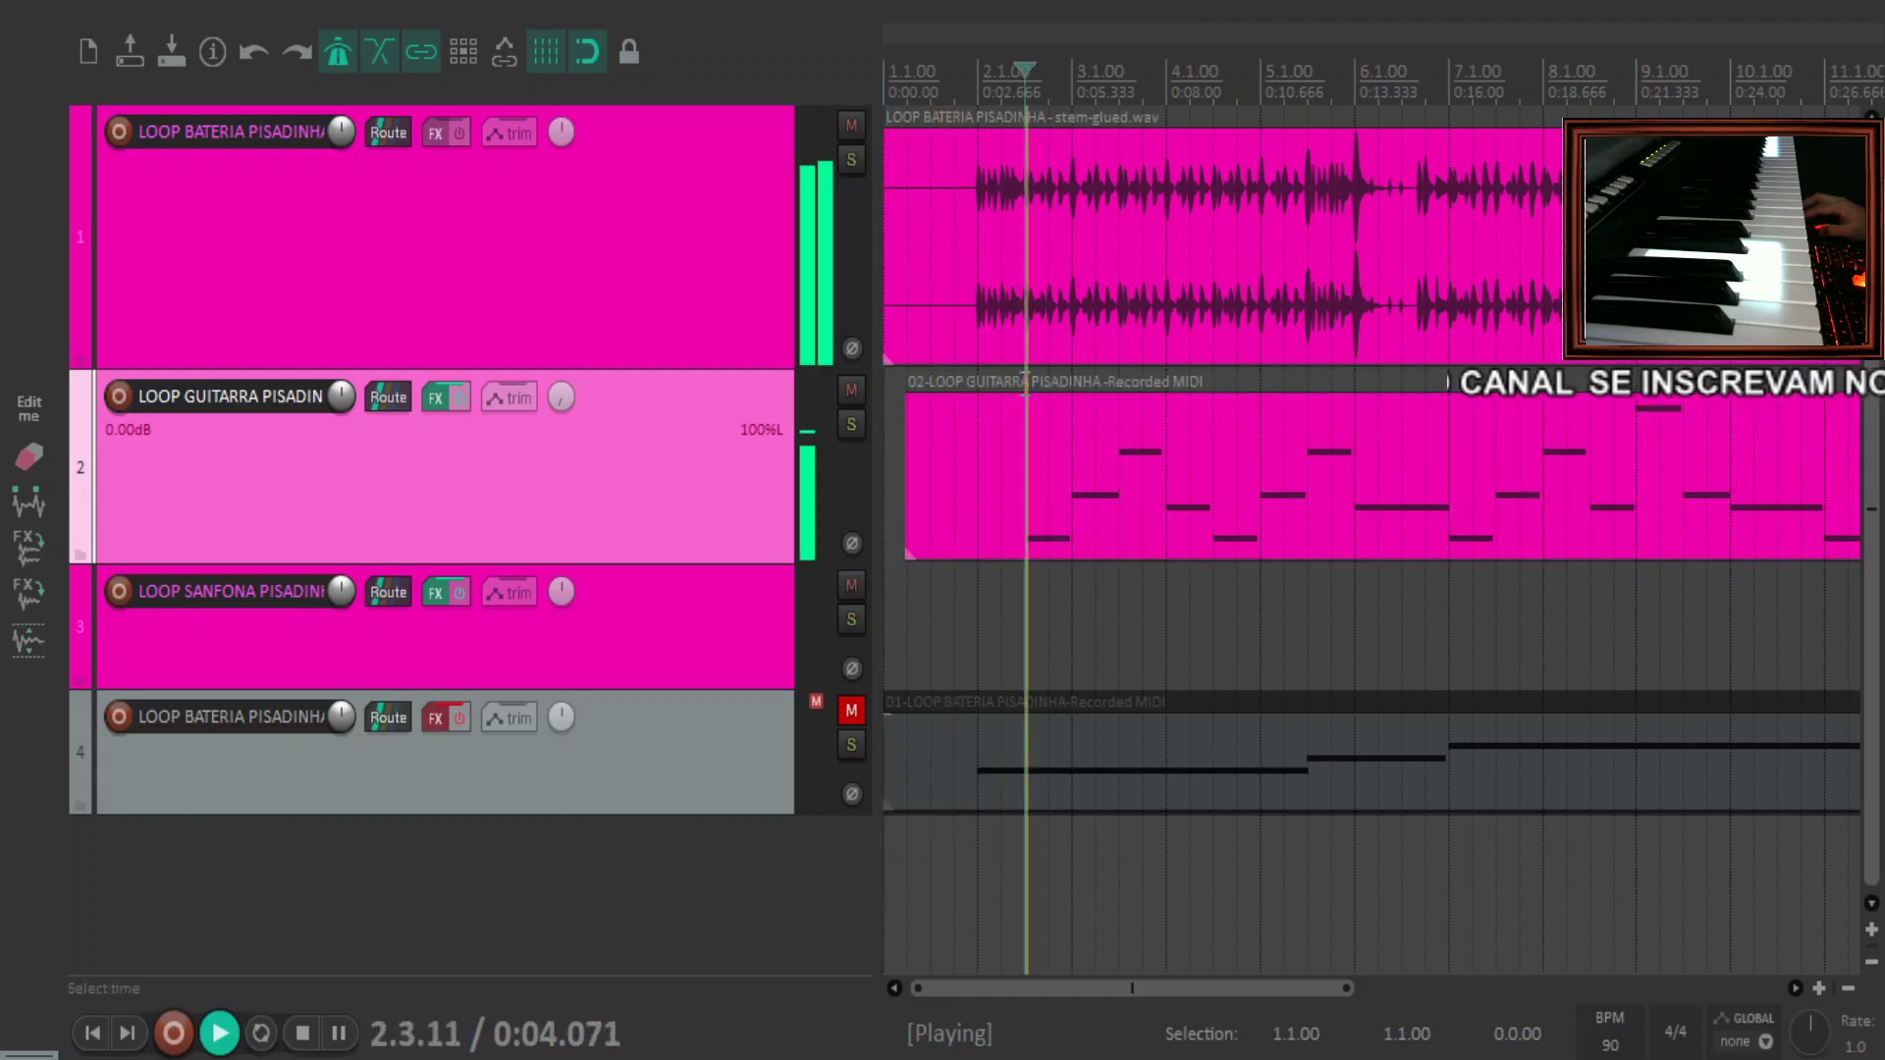
{"action": "key", "text": "space"}
{"action": "left_click", "coordinate": [593, 616]}
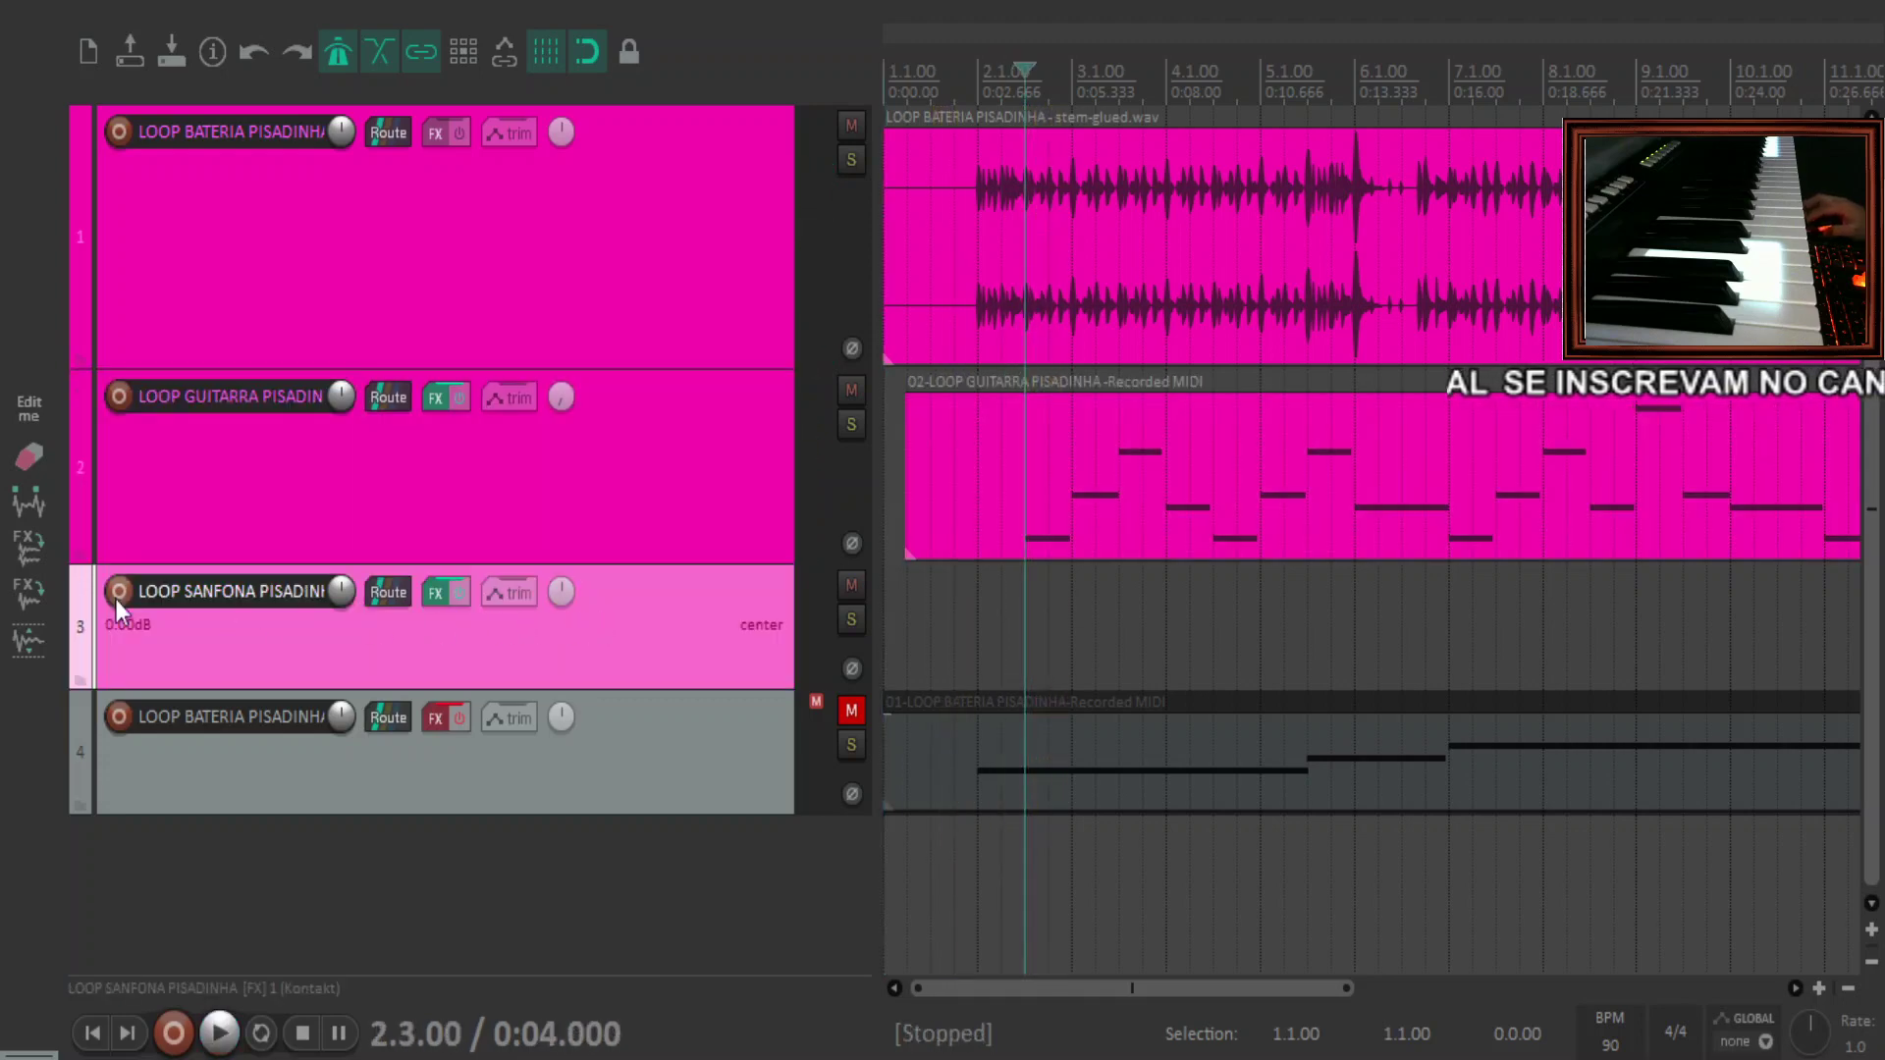
Record-arm the accordion track and return to the project start
{"action": "left_click", "coordinate": [116, 599]}
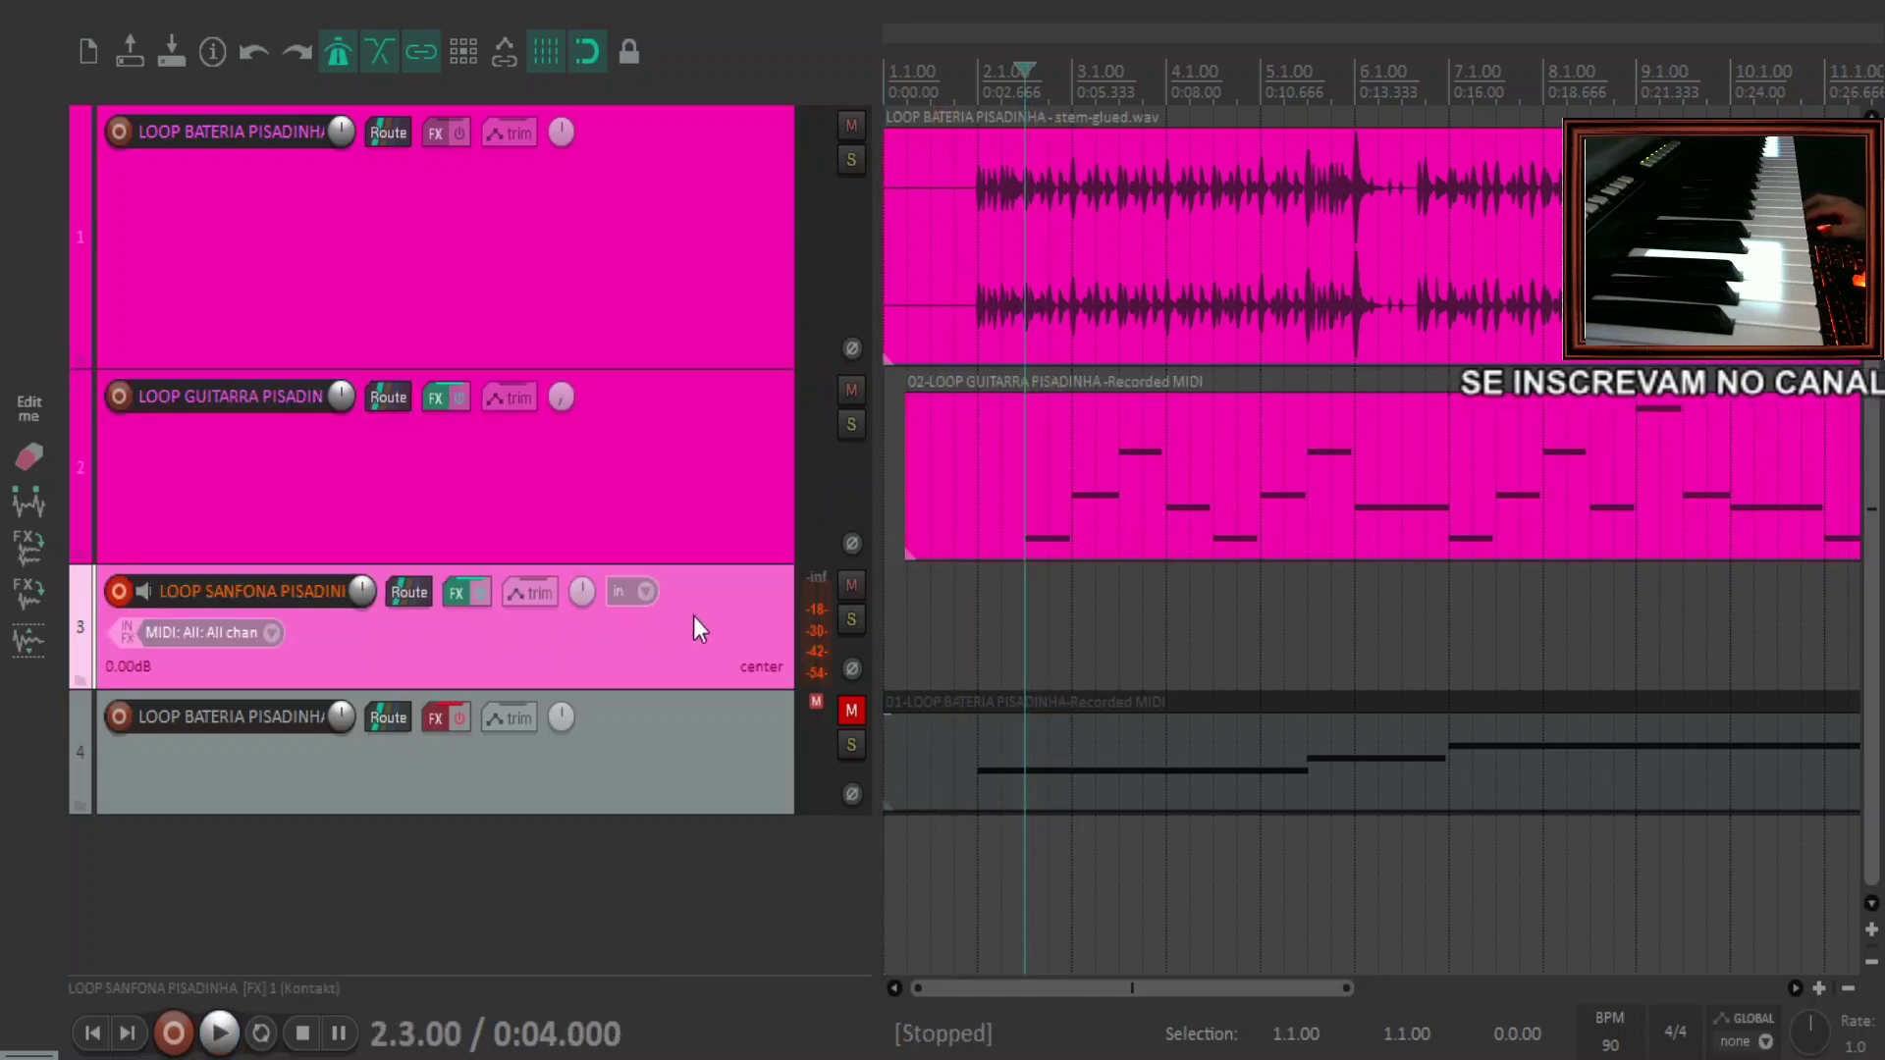
{"action": "left_click", "coordinate": [907, 619]}
{"action": "left_click", "coordinate": [930, 633]}
{"action": "key", "text": "Home"}
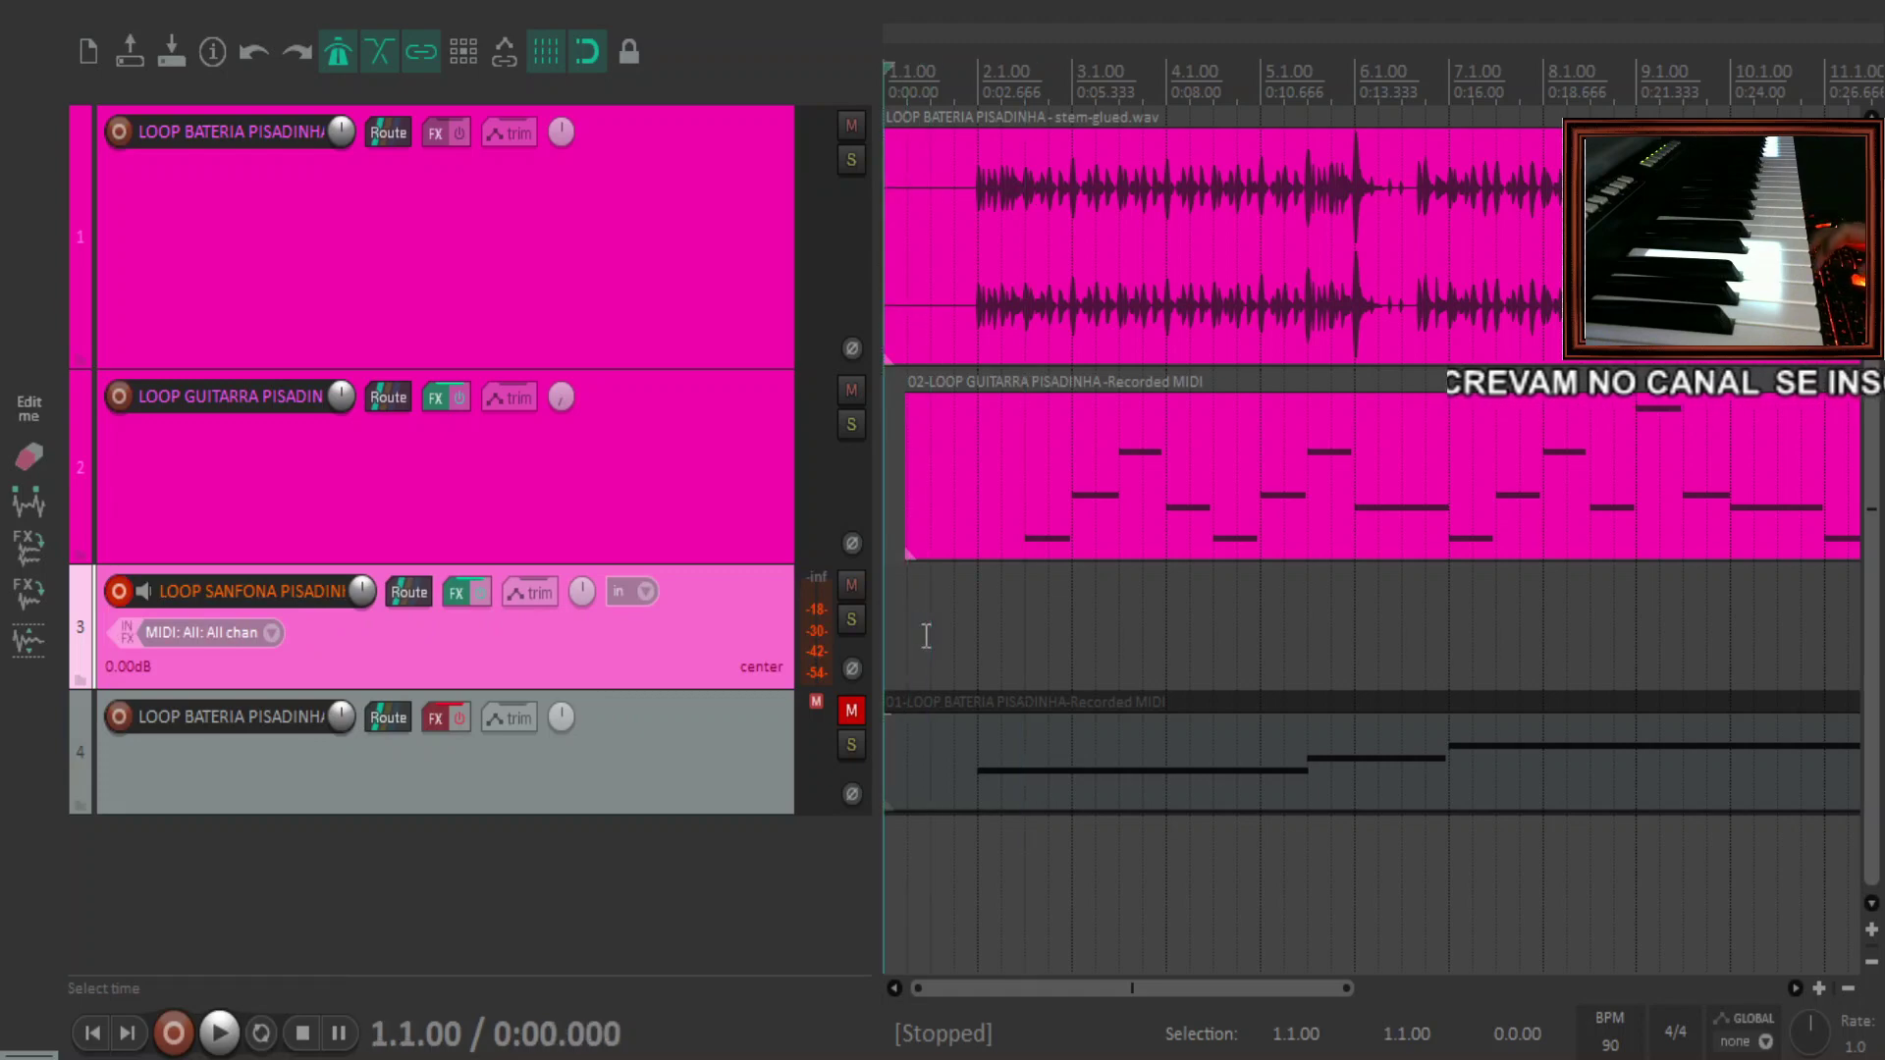
Copy the guitar MIDI item onto the accordion track, check its notes, and play the layered loops
{"action": "left_click", "coordinate": [970, 538]}
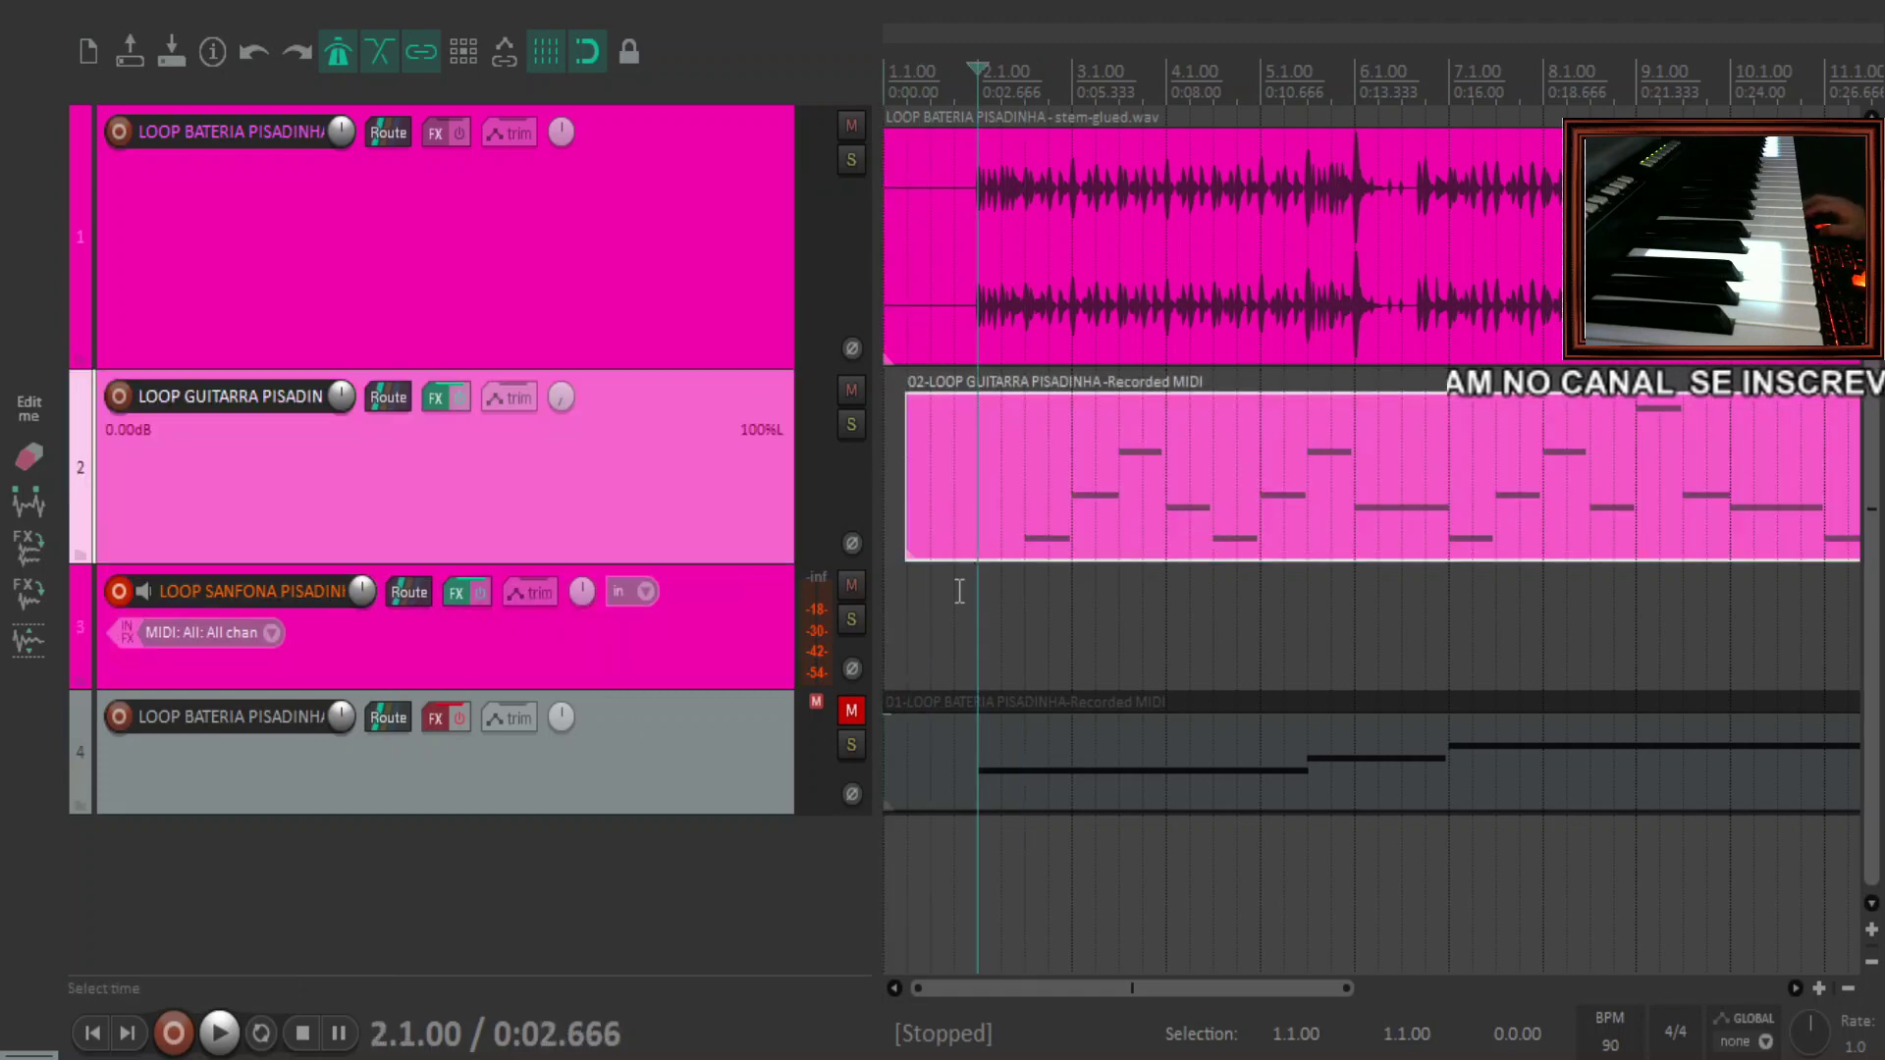
{"action": "scroll", "coordinate": [1007, 520], "scroll_direction": "up", "scroll_amount": 2}
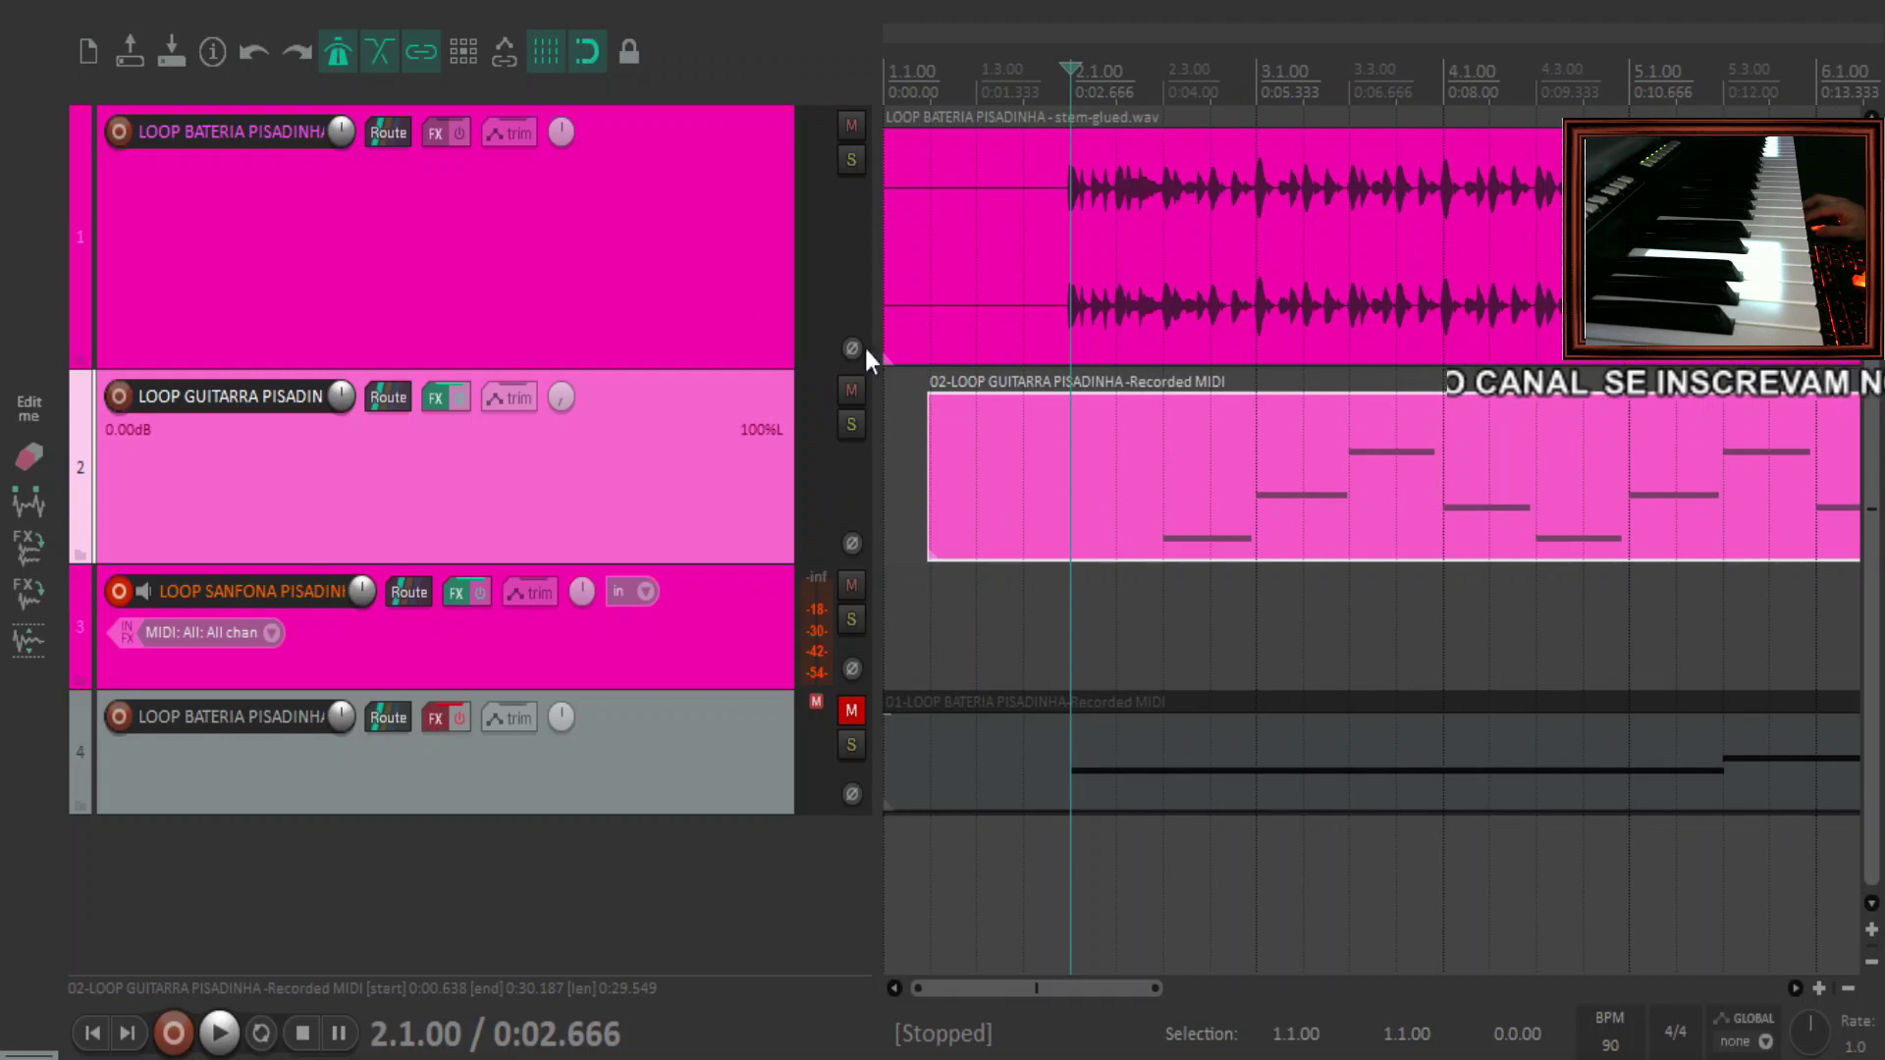
{"action": "left_click_drag", "start_coordinate": [1032, 511], "coordinate": [954, 638]}
{"action": "left_click", "coordinate": [925, 628]}
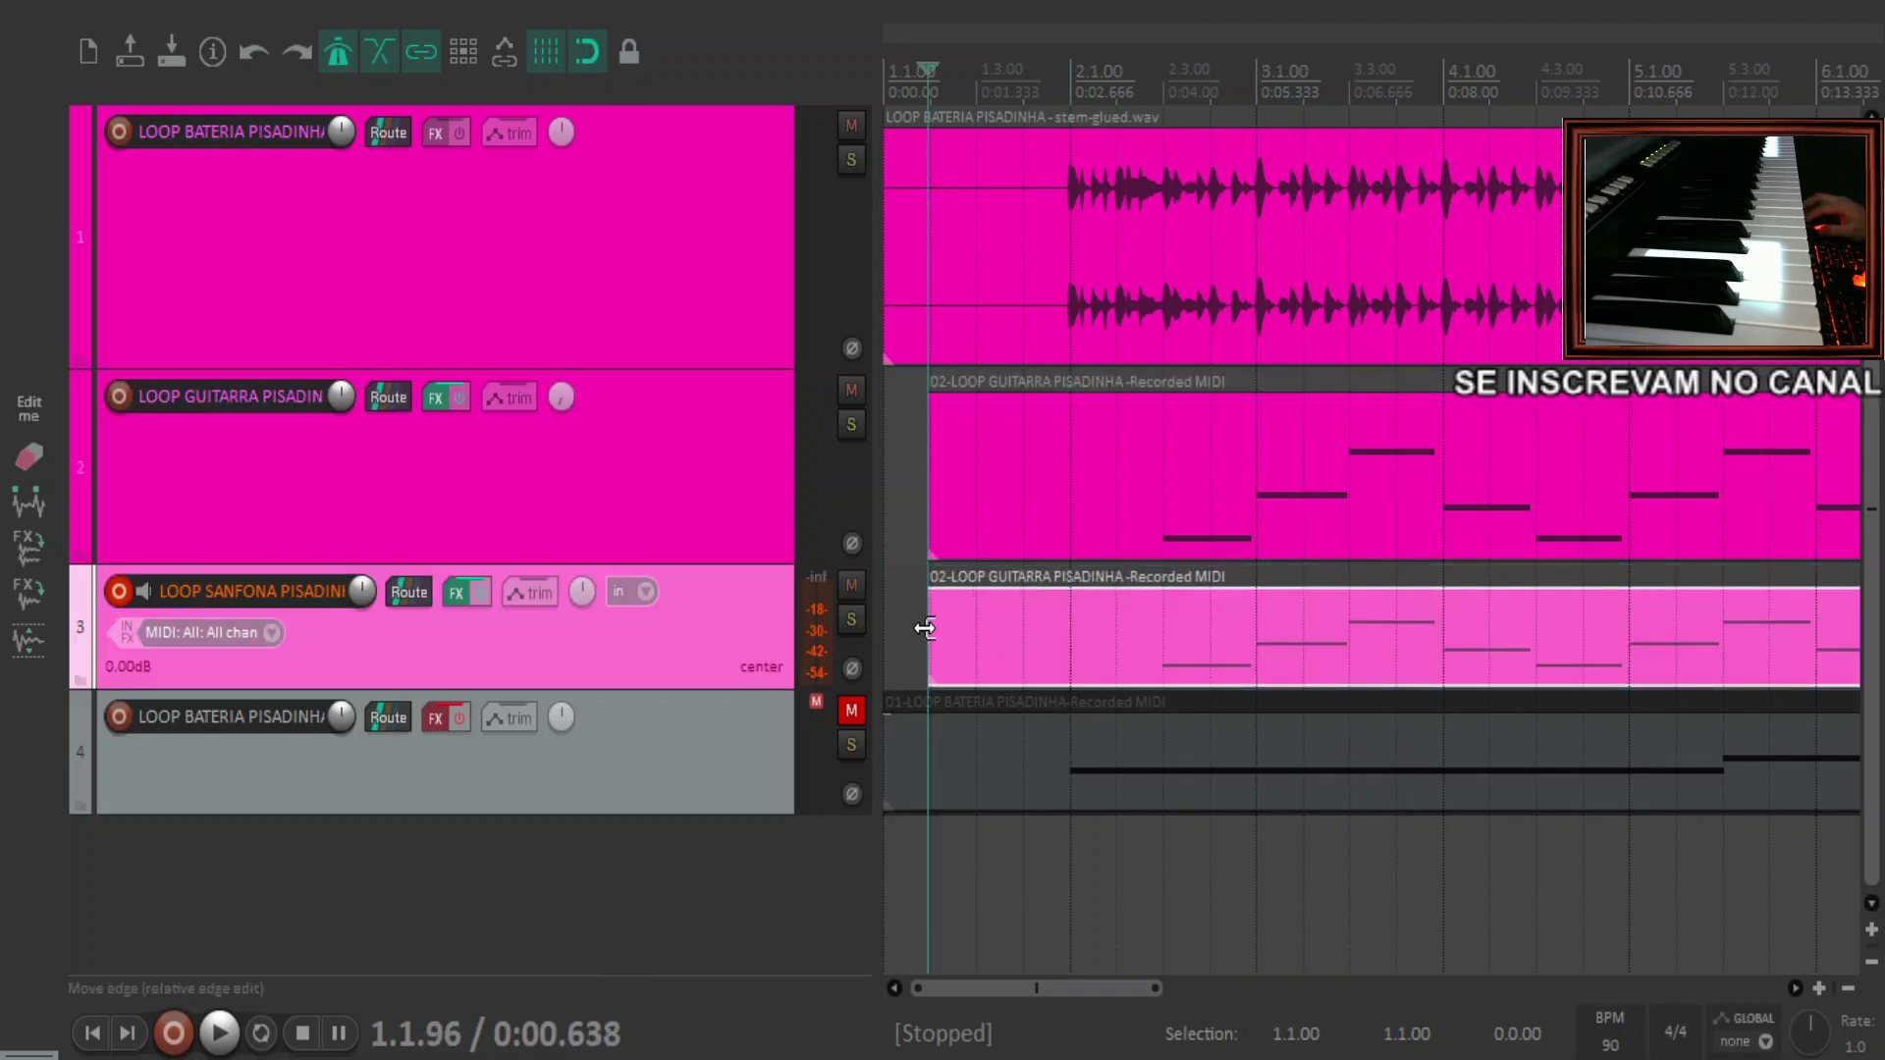
{"action": "left_click", "coordinate": [1174, 633]}
{"action": "double_click", "coordinate": [1189, 624]}
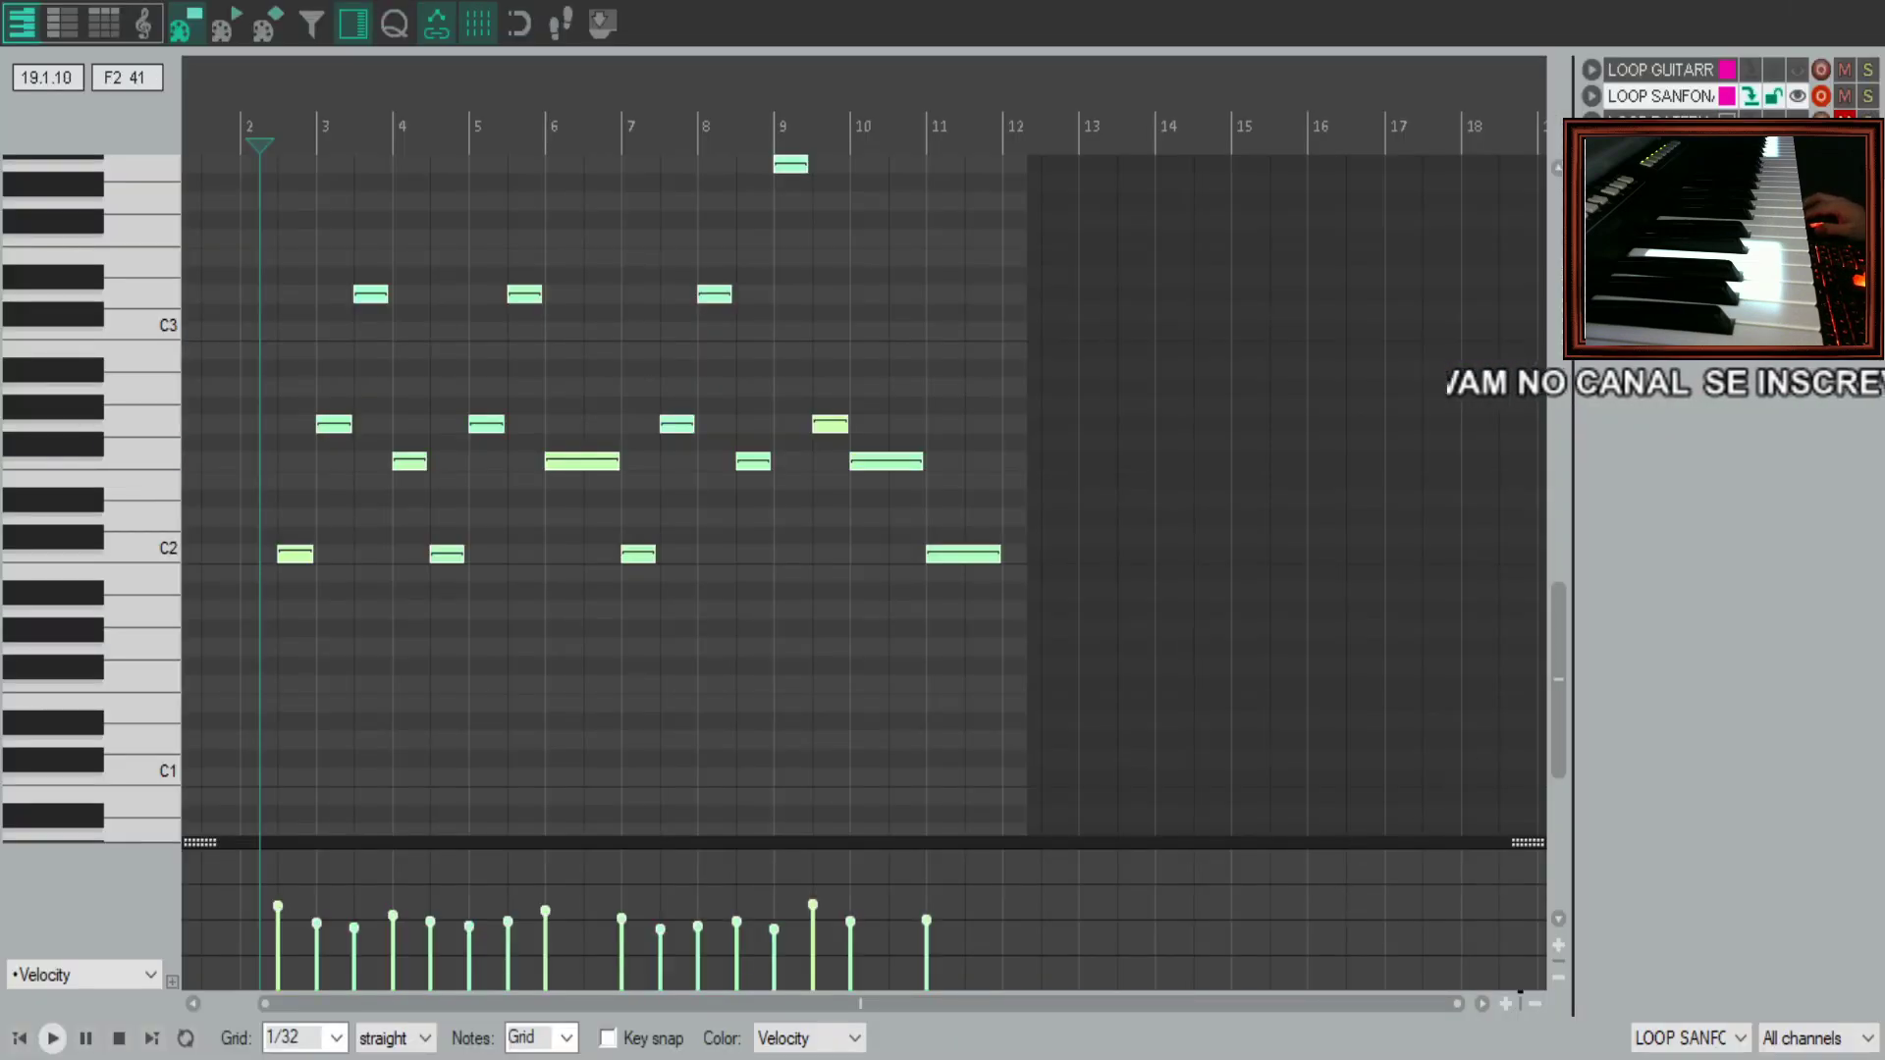
{"action": "key", "text": "Escape"}
{"action": "key", "text": "space"}
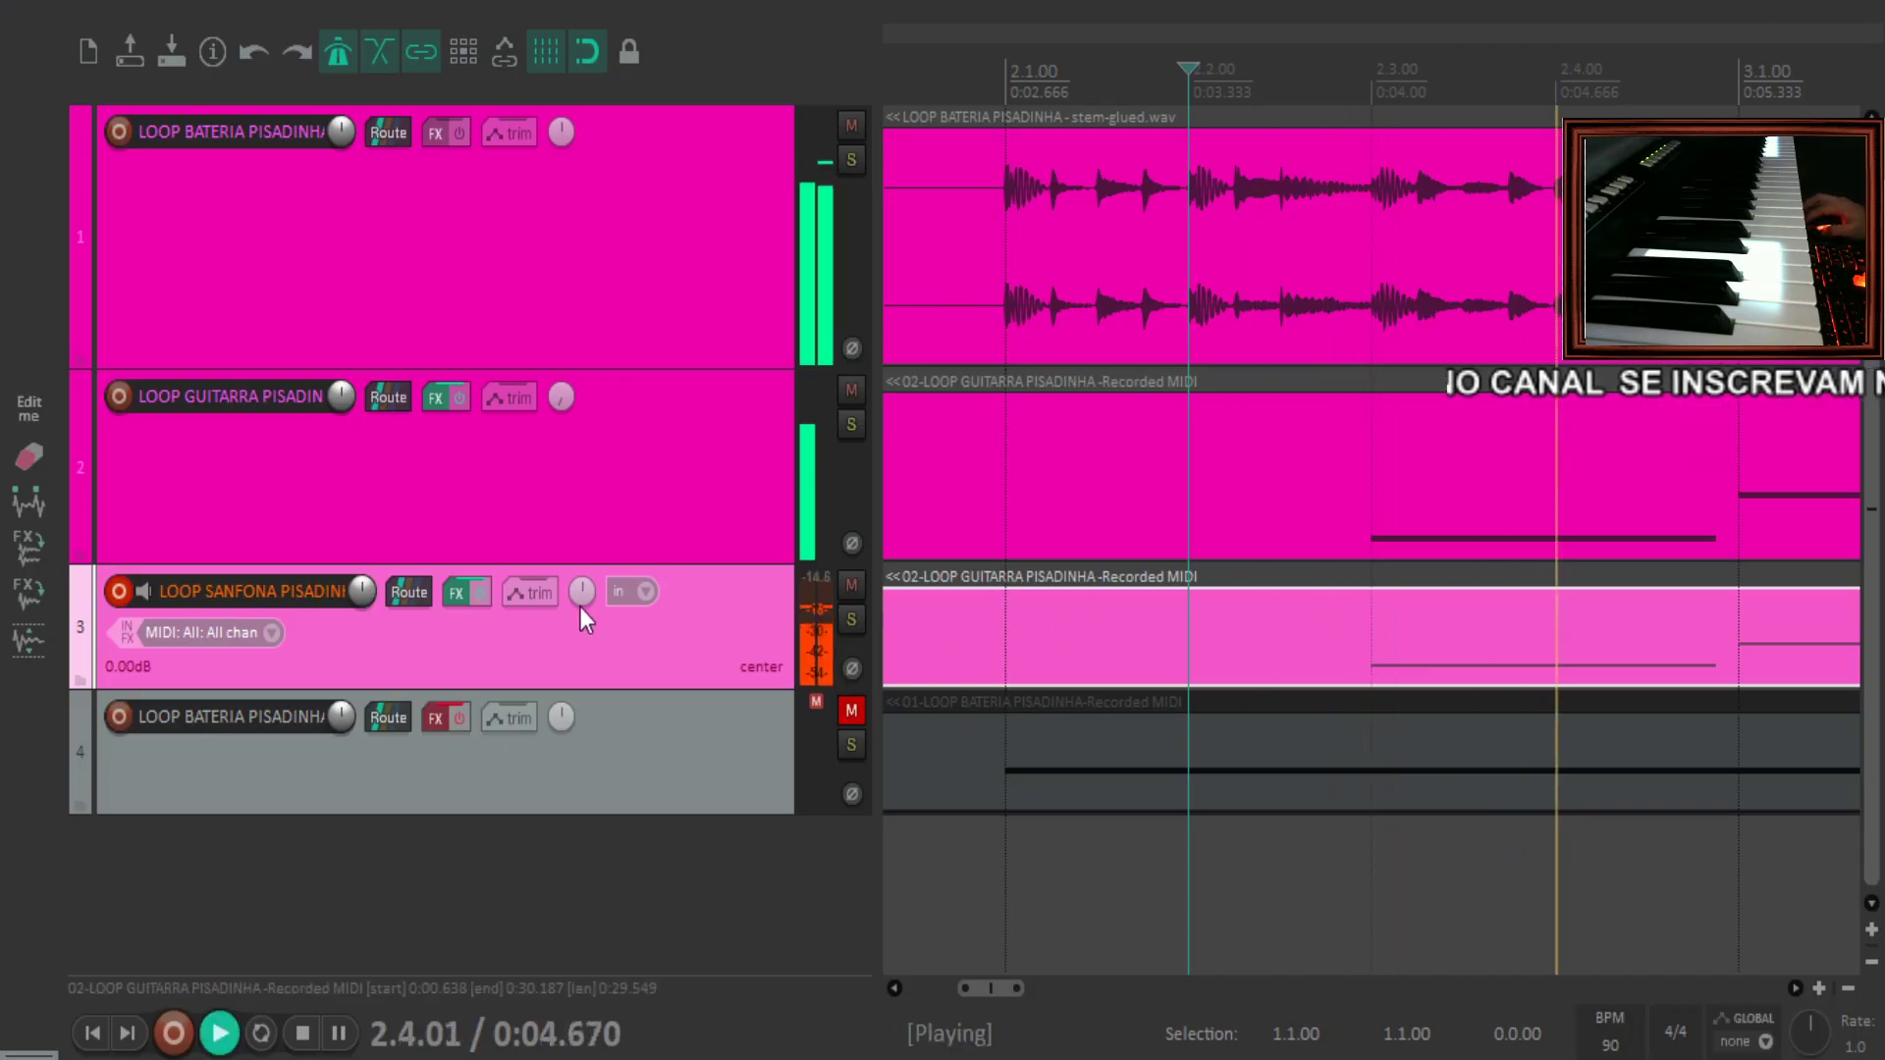
Pan the accordion track 100% right and disarm its recording
{"action": "left_click_drag", "start_coordinate": [580, 601], "coordinate": [580, 511]}
{"action": "scroll", "coordinate": [1001, 602], "scroll_direction": "down", "scroll_amount": 8}
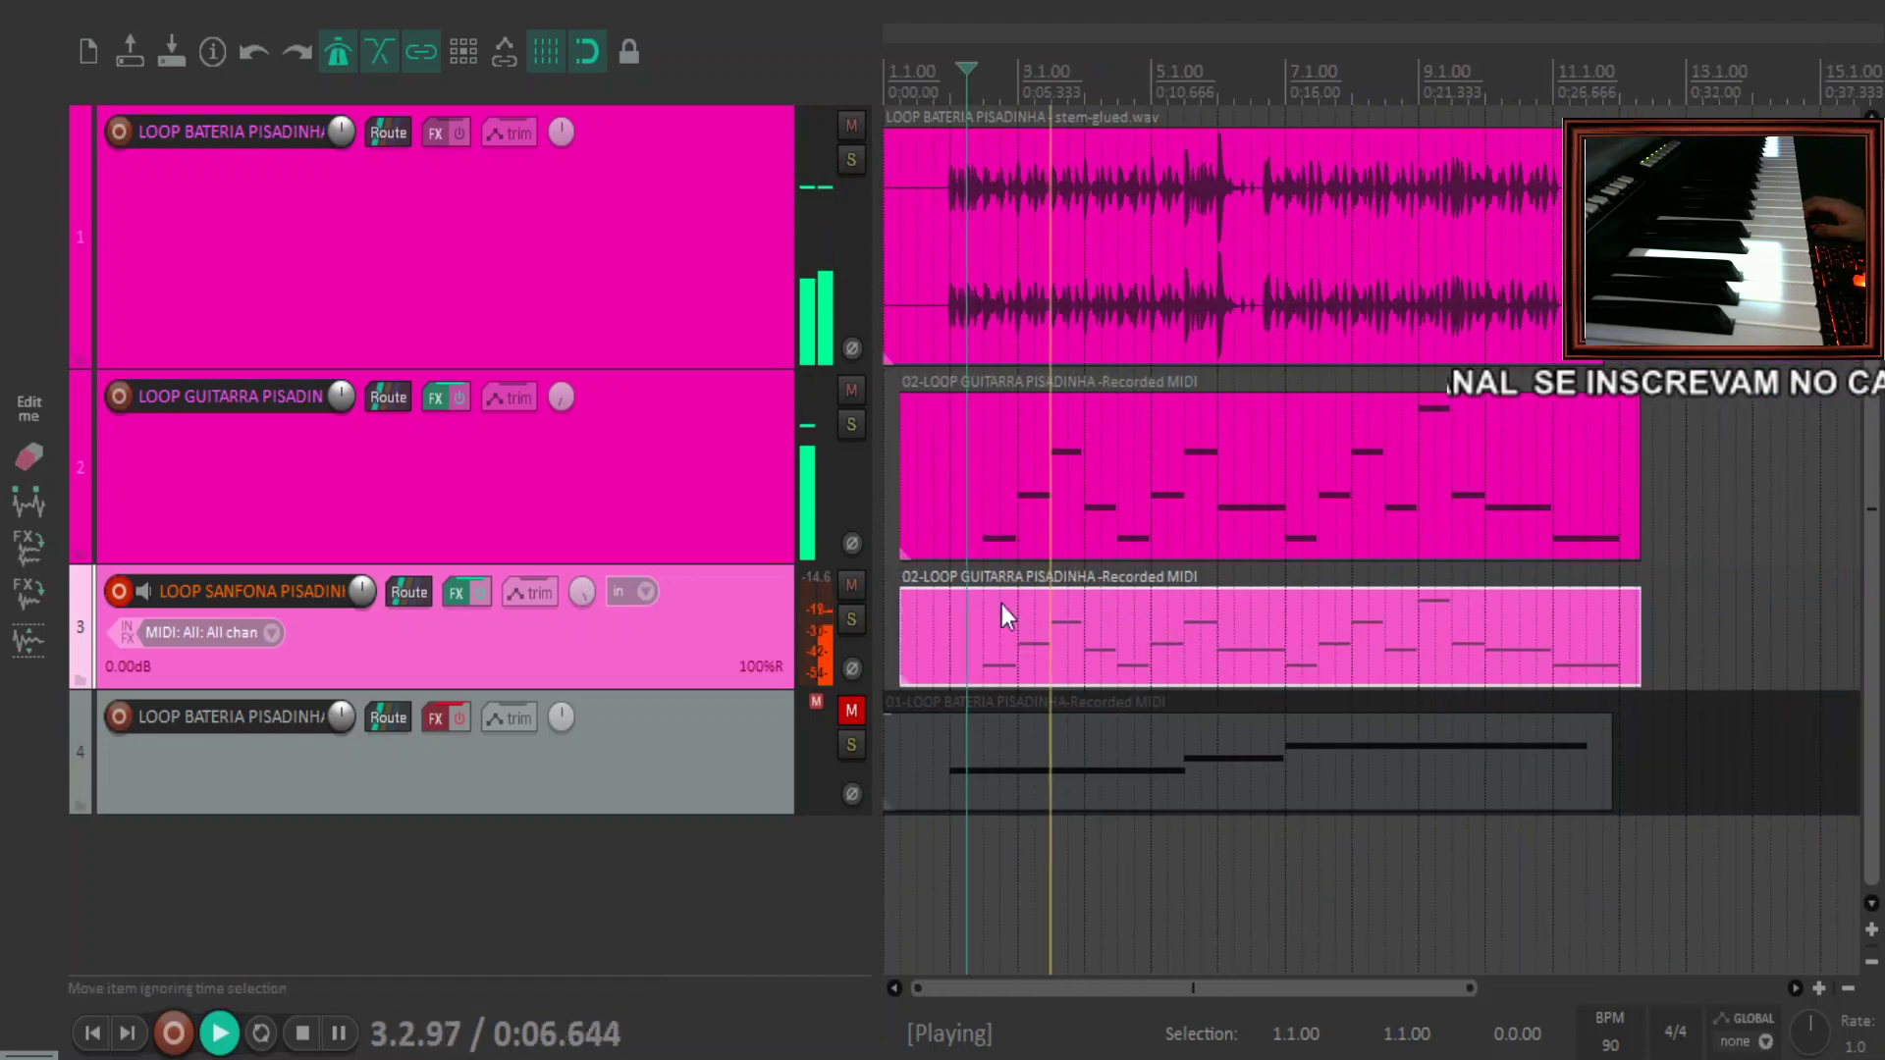
{"action": "left_click", "coordinate": [125, 589]}
{"action": "scroll", "coordinate": [356, 525], "scroll_direction": "down", "scroll_amount": 4}
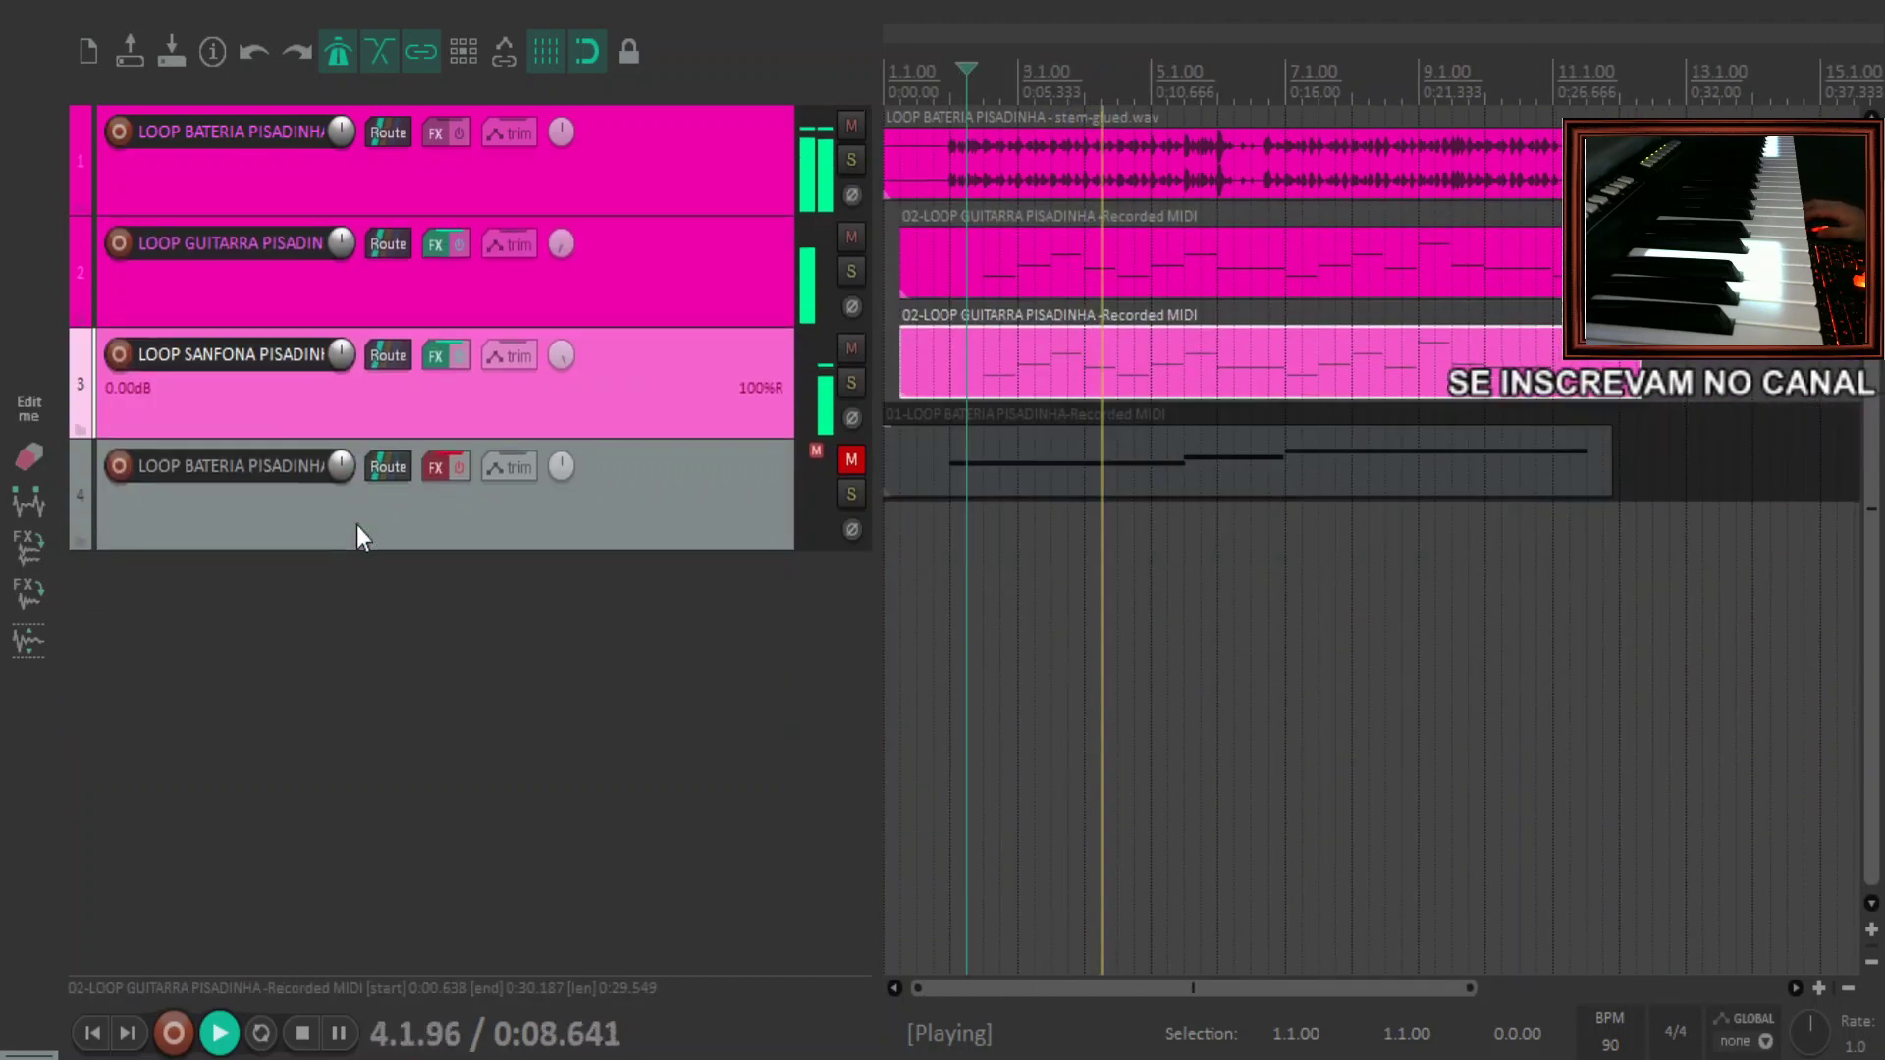
{"action": "scroll", "coordinate": [356, 526], "scroll_direction": "down", "scroll_amount": 1}
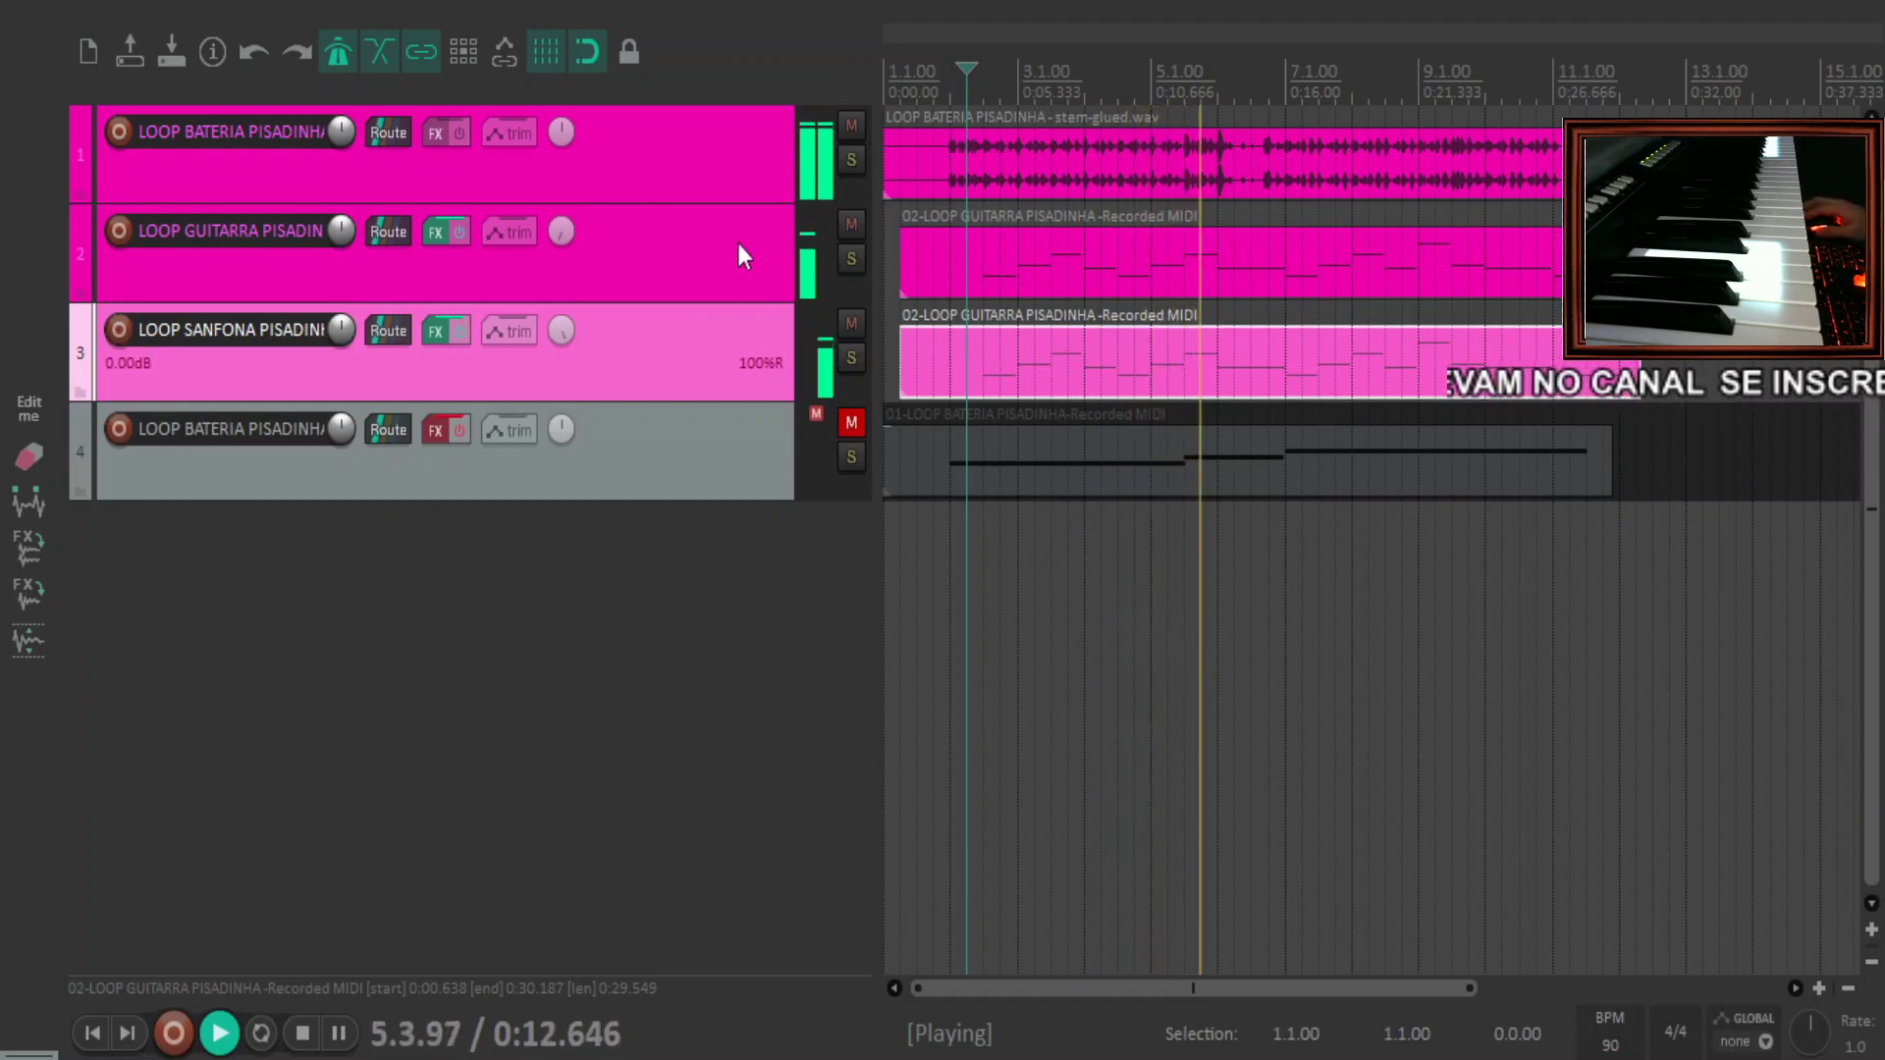
Select the guitar and accordion tracks together and replay to compare their opposite pans
{"action": "left_click", "coordinate": [720, 275]}
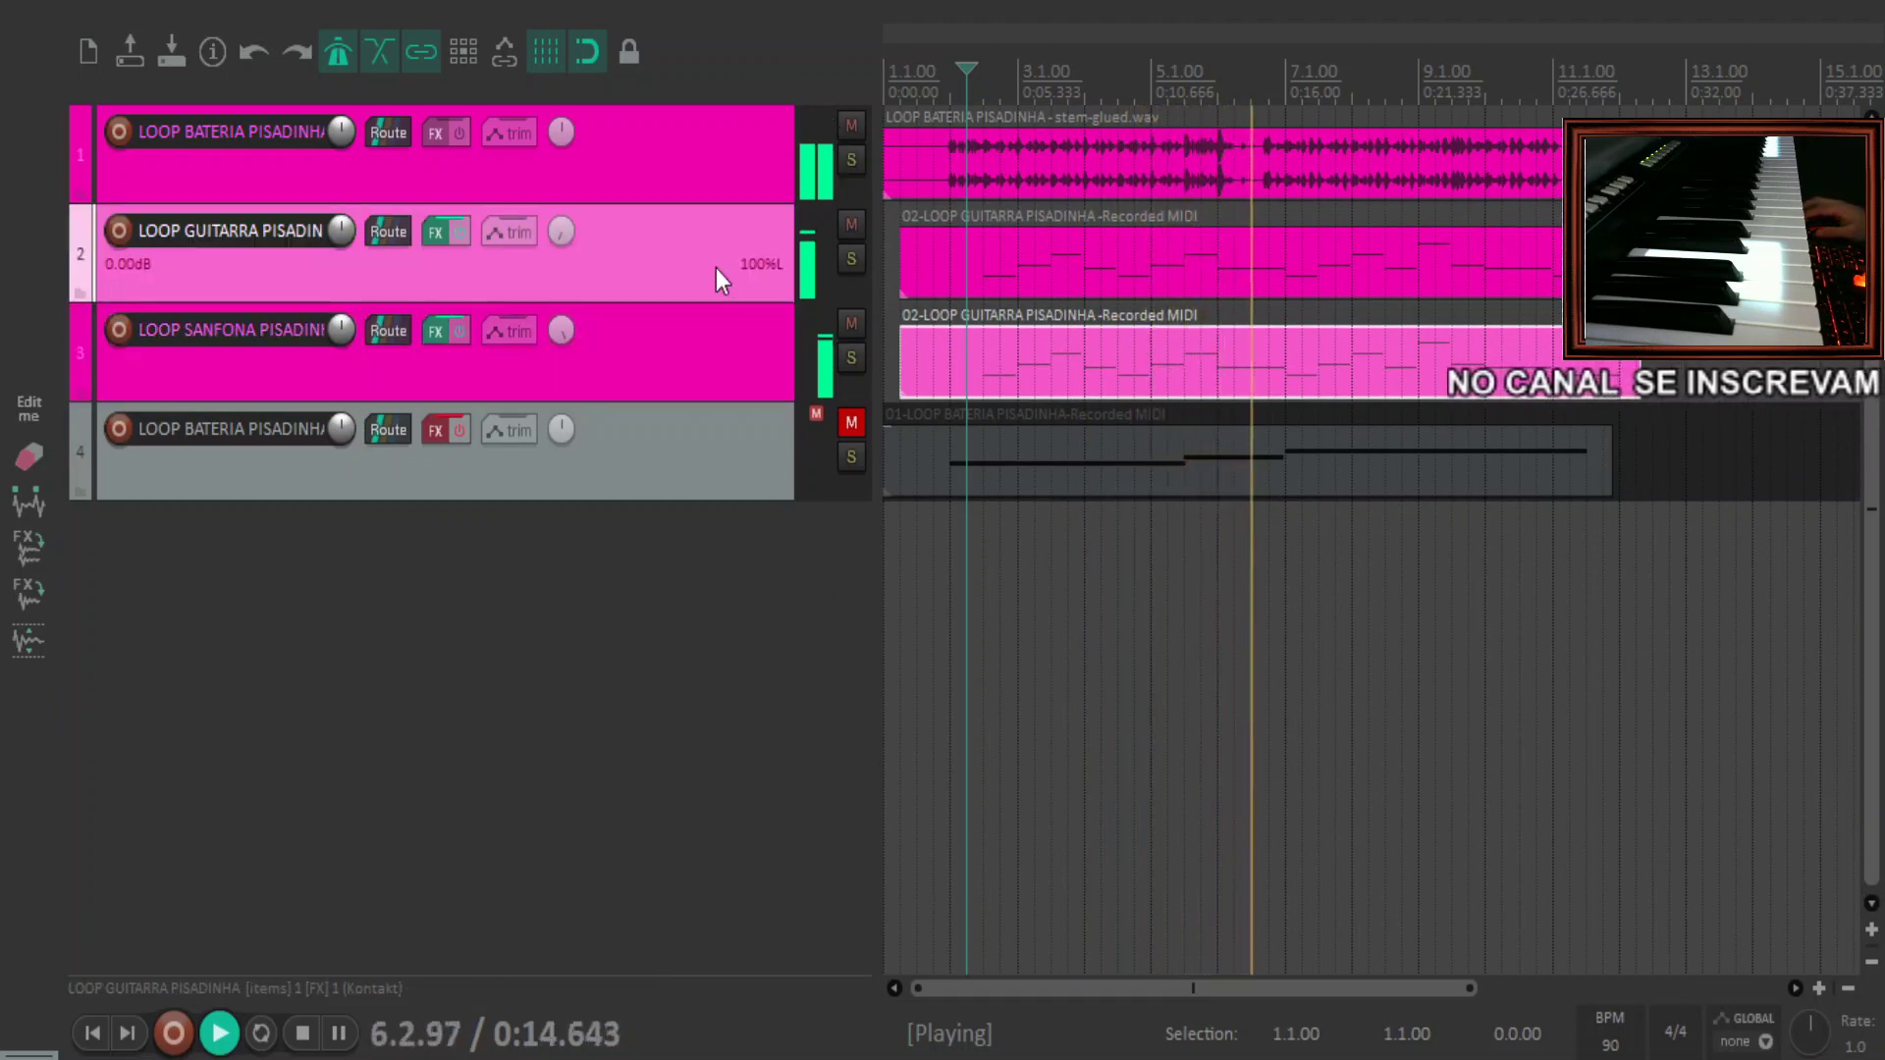
{"action": "left_click", "coordinate": [691, 344], "text": "ctrl"}
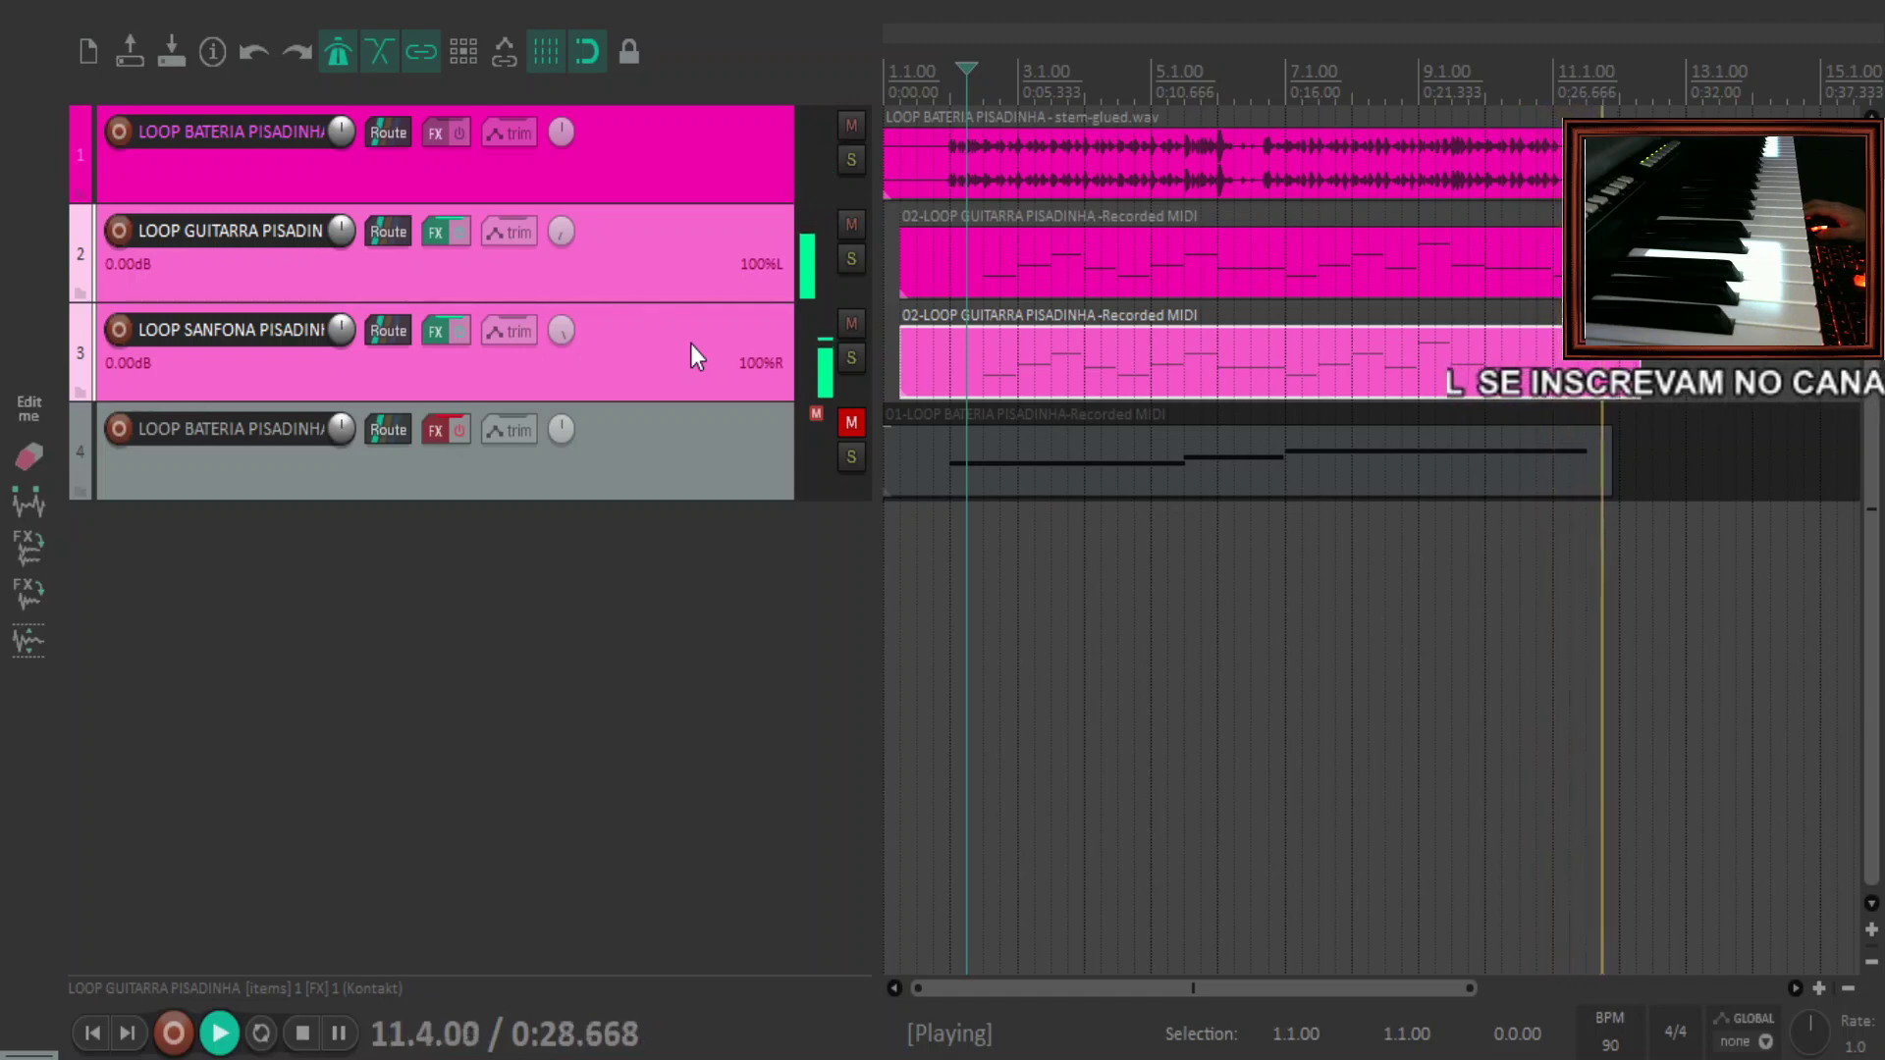
{"action": "key", "text": "space"}
{"action": "key", "text": "space"}
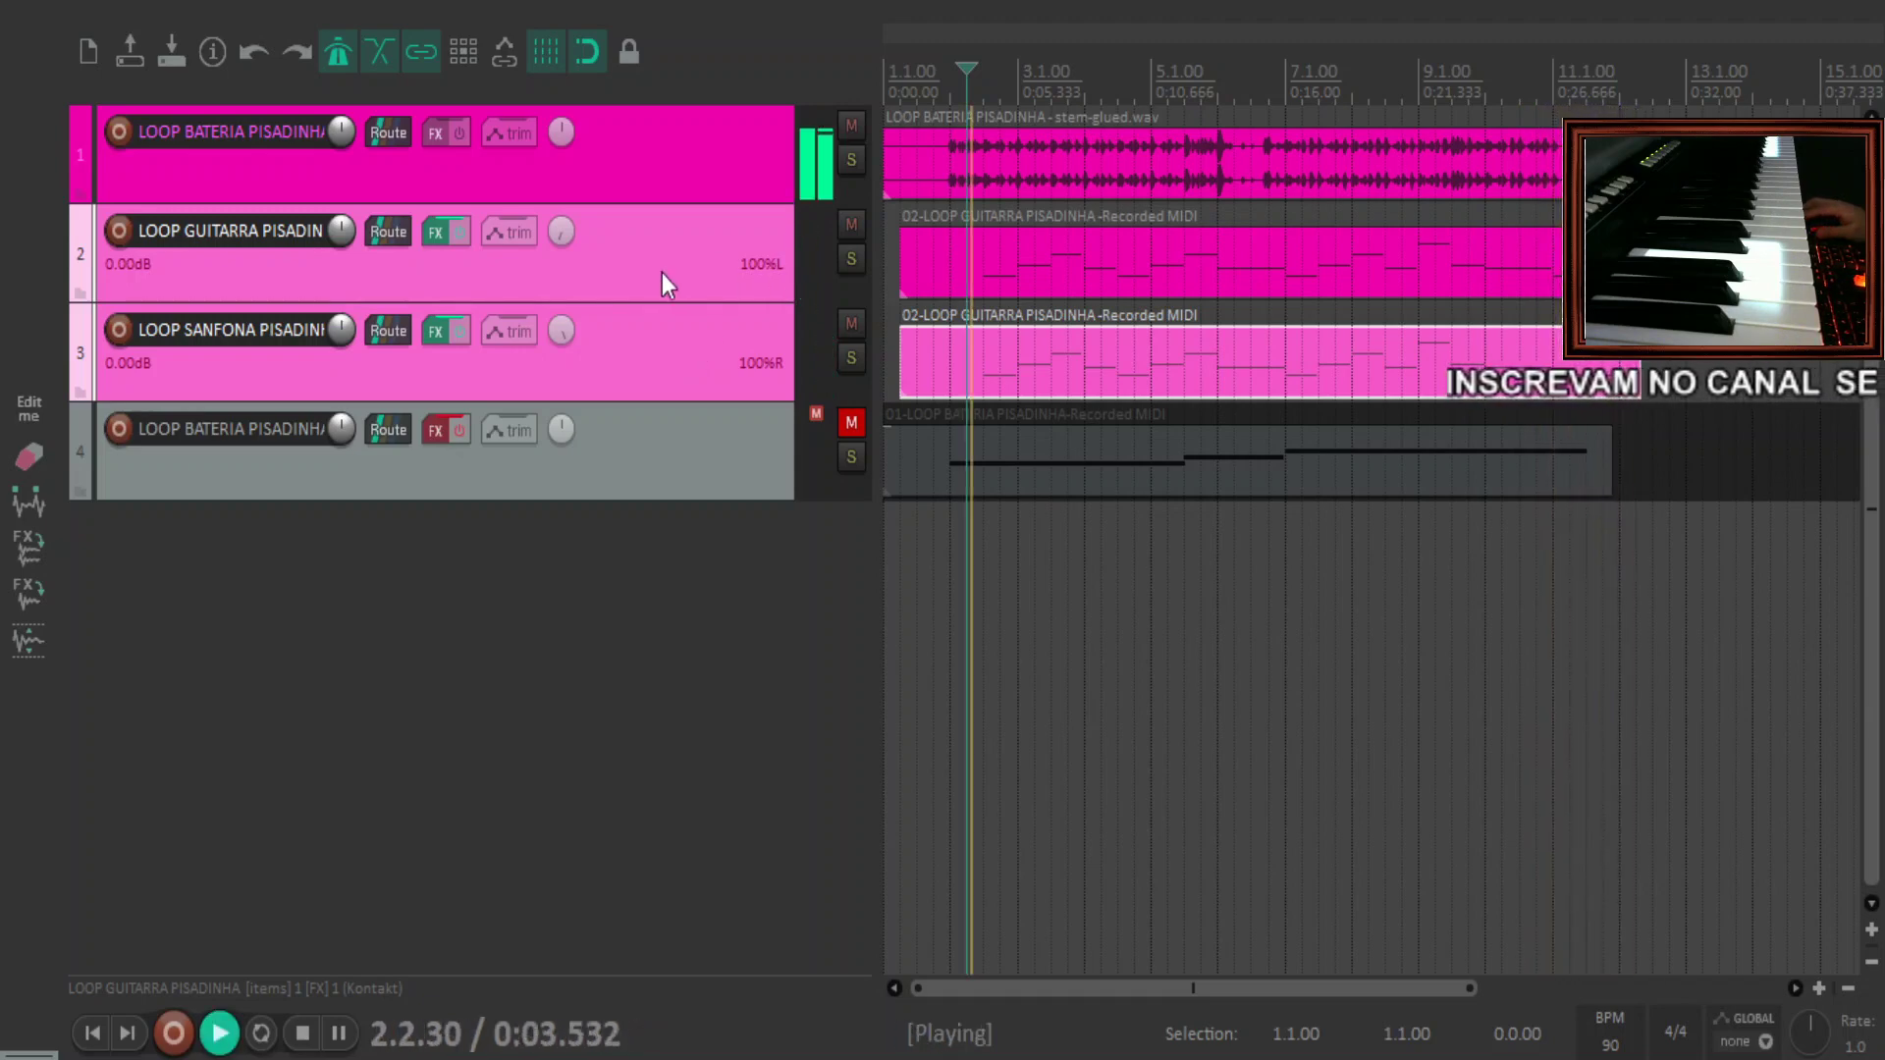
{"action": "key", "text": "space"}
{"action": "left_click", "coordinate": [671, 357]}
{"action": "left_click", "coordinate": [703, 279]}
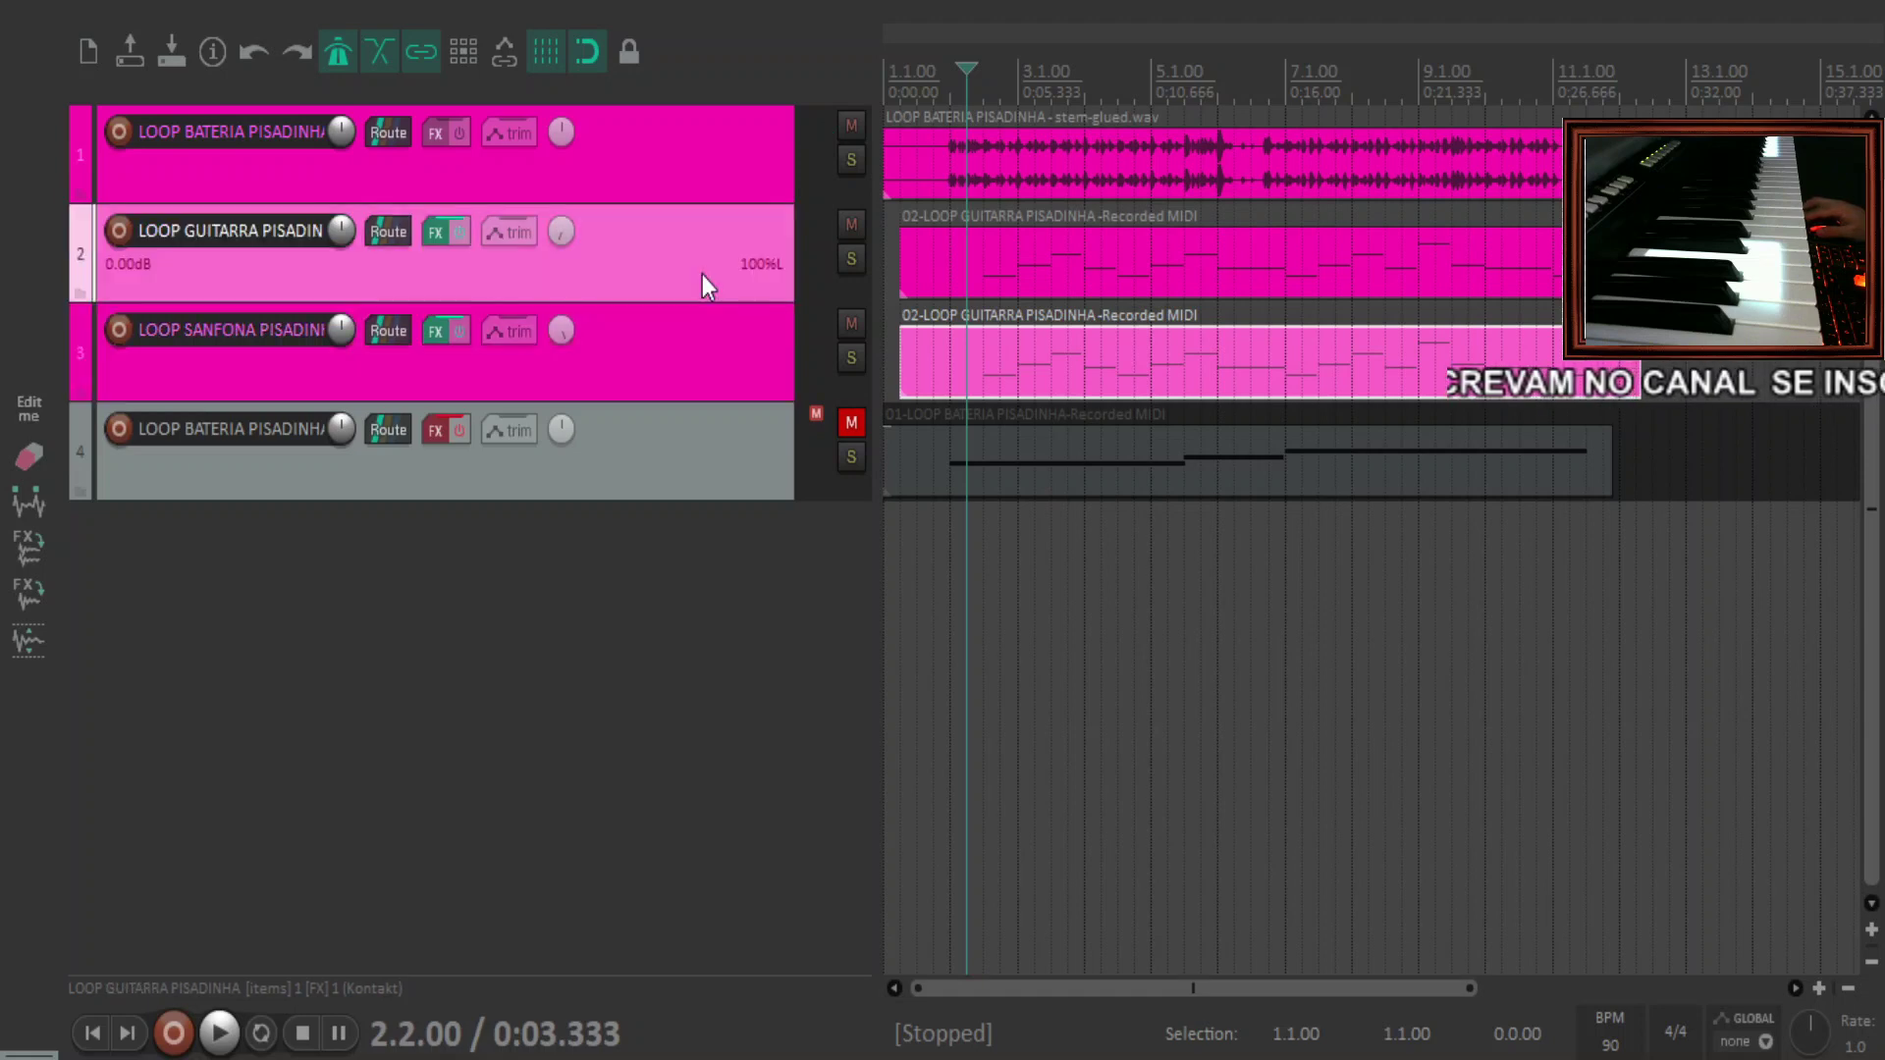
{"action": "left_click", "coordinate": [646, 332], "text": "ctrl"}
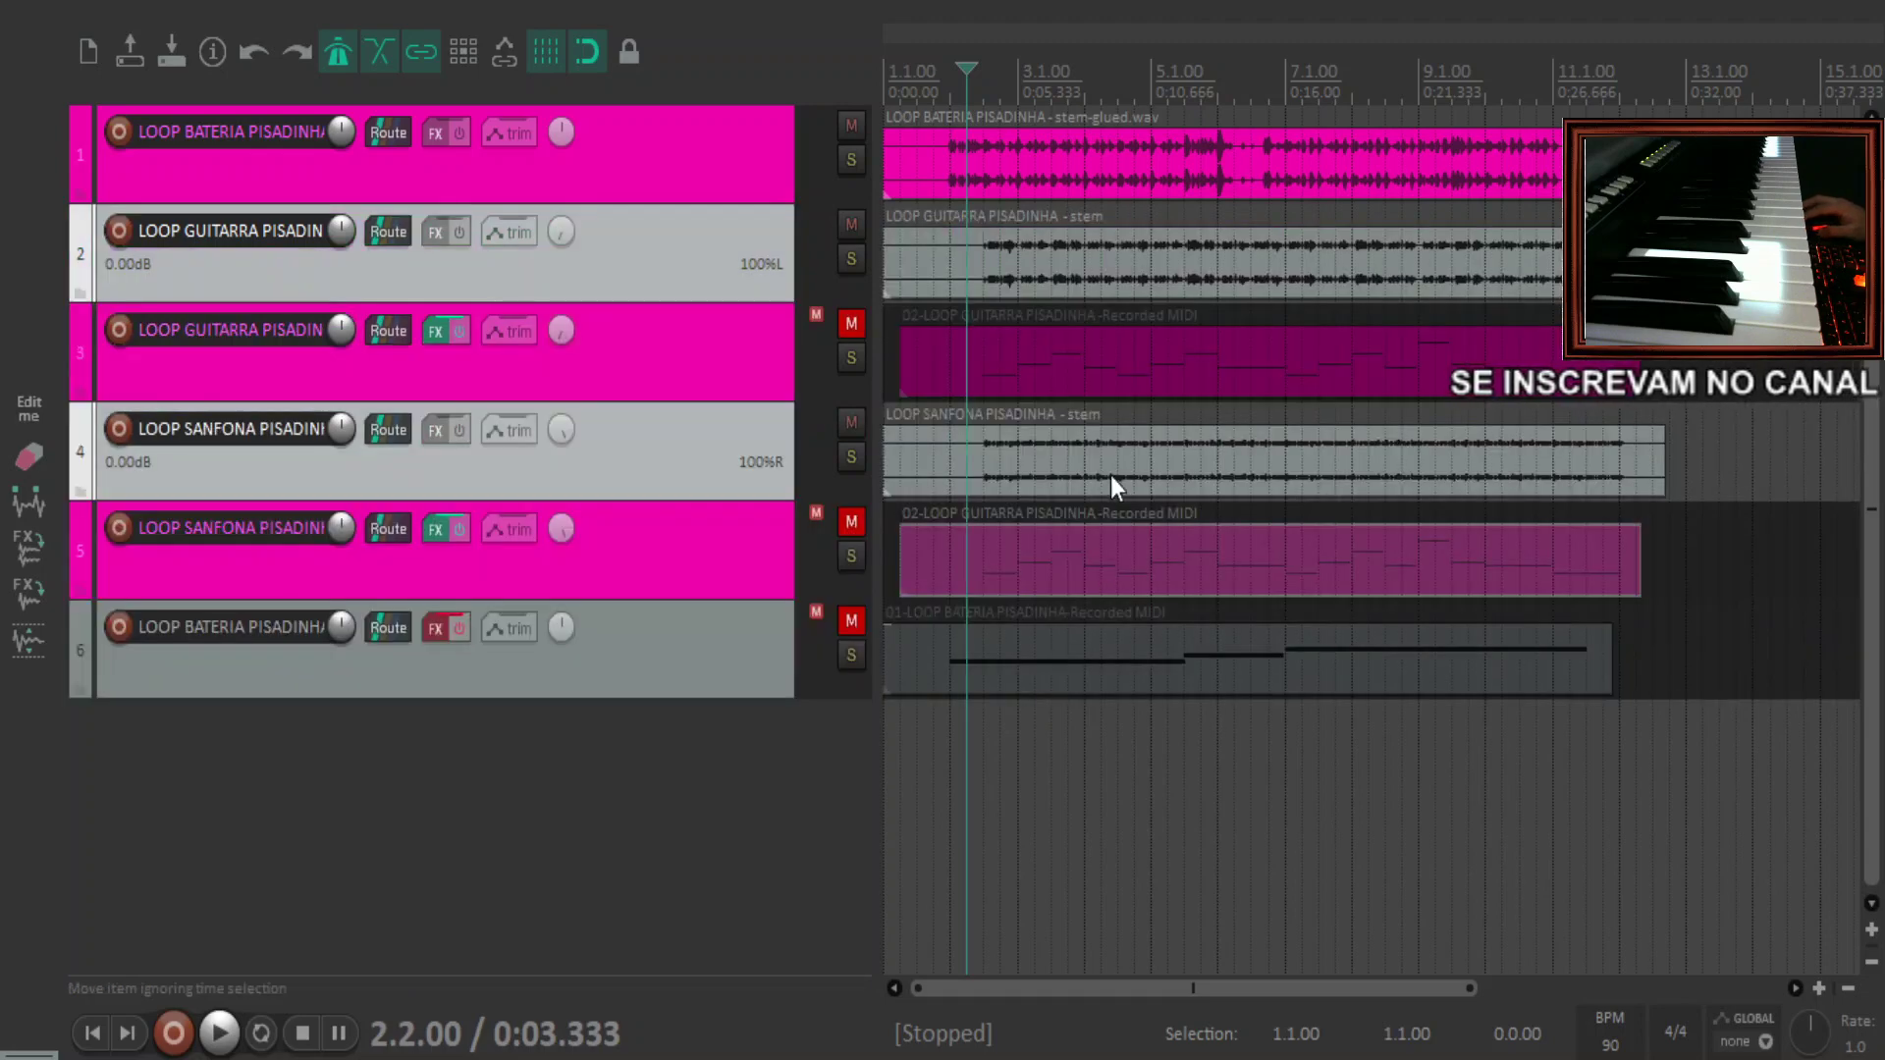
Play the project from the start and move the accordion stem track up under the guitar stem
{"action": "scroll", "coordinate": [1110, 475], "scroll_direction": "up", "scroll_amount": 3}
{"action": "left_click", "coordinate": [1070, 486]}
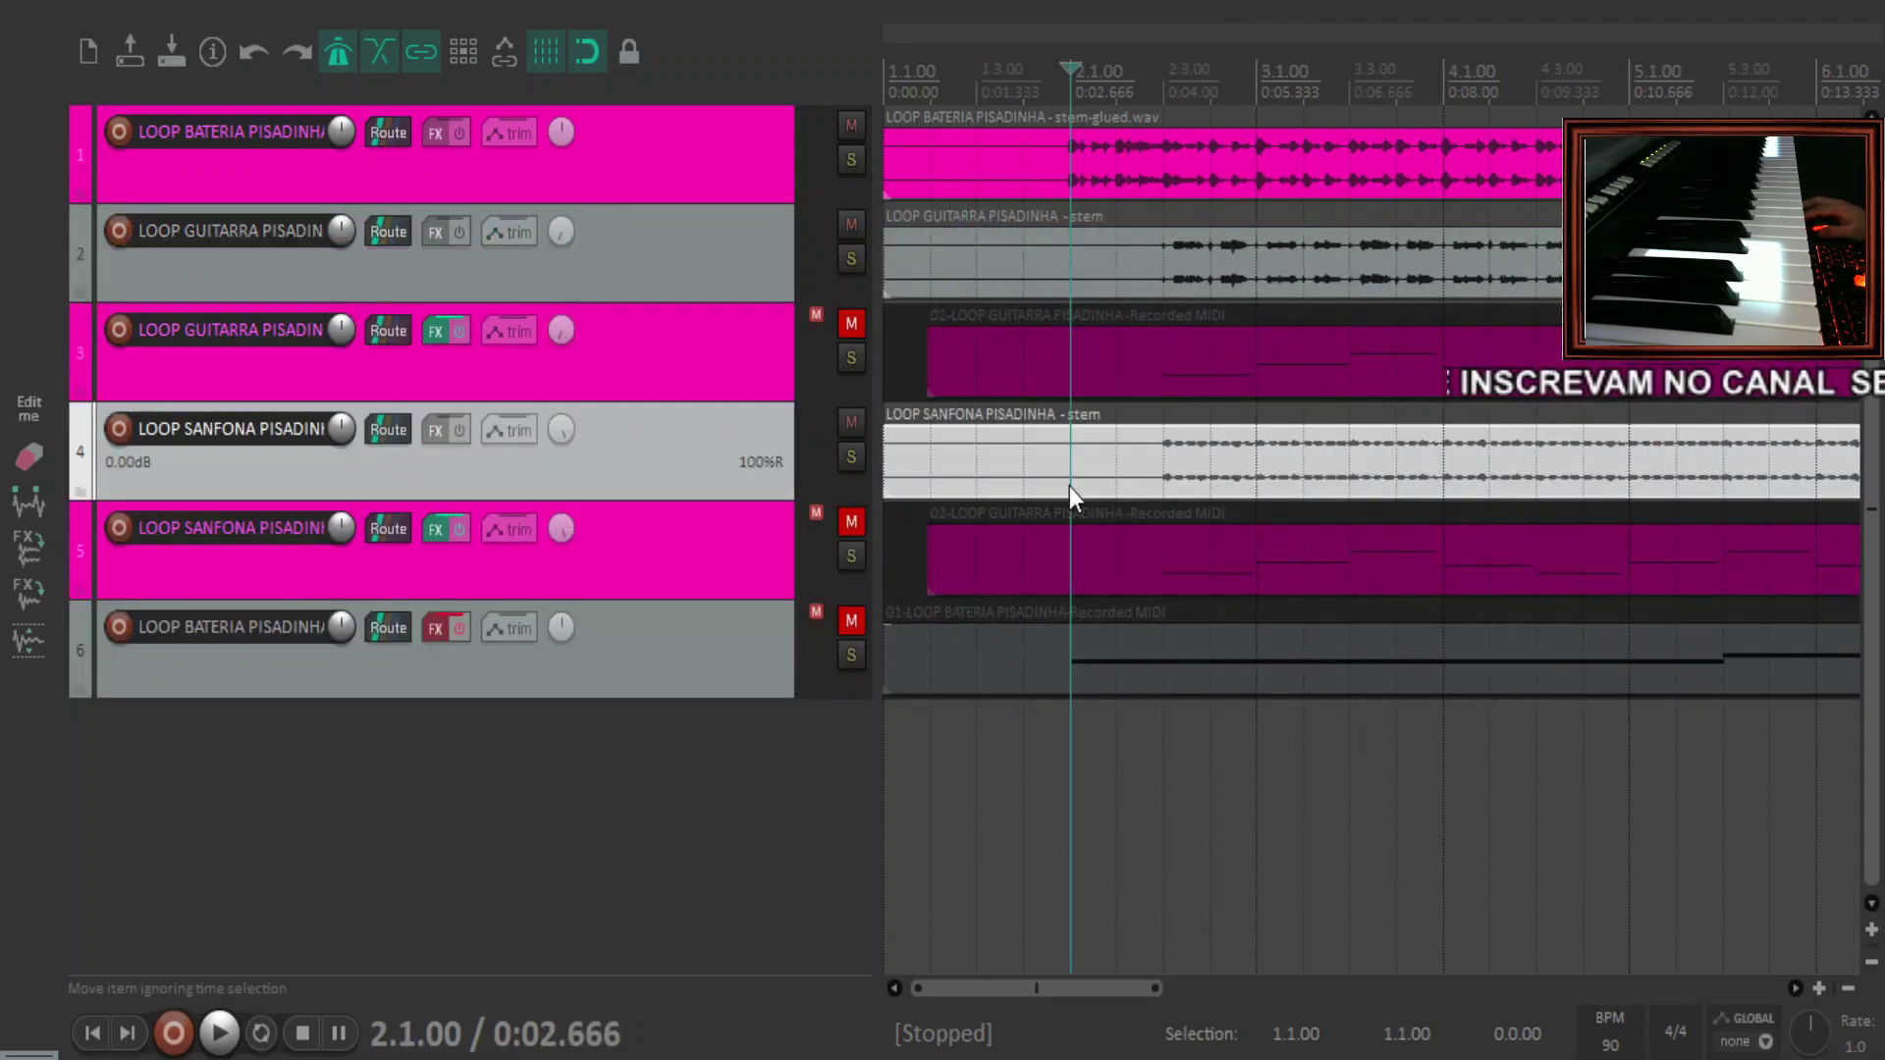
{"action": "key", "text": "Home"}
{"action": "key", "text": "space"}
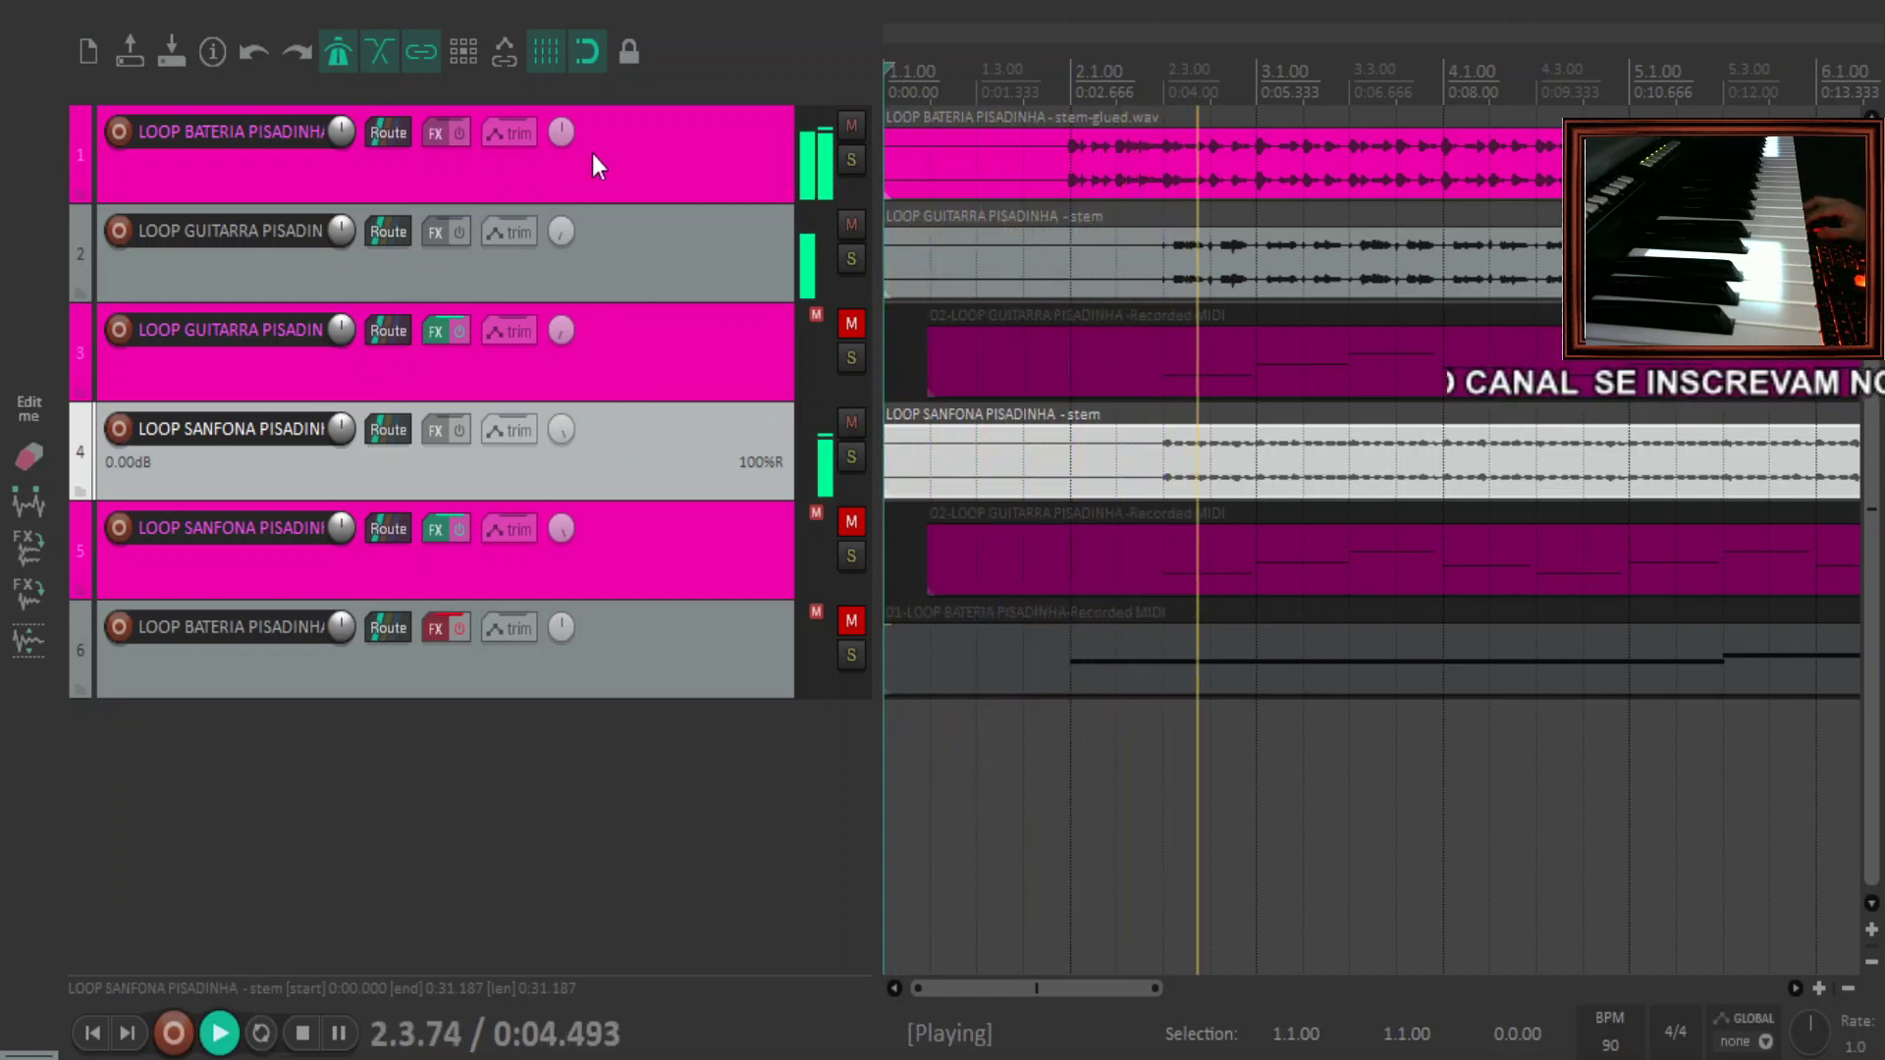
{"action": "mouse_move", "coordinate": [601, 530]}
{"action": "left_mouse_down"}
{"action": "mouse_move", "coordinate": [632, 509]}
{"action": "mouse_move", "coordinate": [622, 562]}
{"action": "left_mouse_up"}
{"action": "left_click_drag", "start_coordinate": [640, 477], "coordinate": [642, 300]}
Bypass the effects on the guitar and accordion MIDI source tracks, then select the three stem tracks
{"action": "left_click", "coordinate": [634, 445]}
{"action": "left_click", "coordinate": [622, 543], "text": "ctrl"}
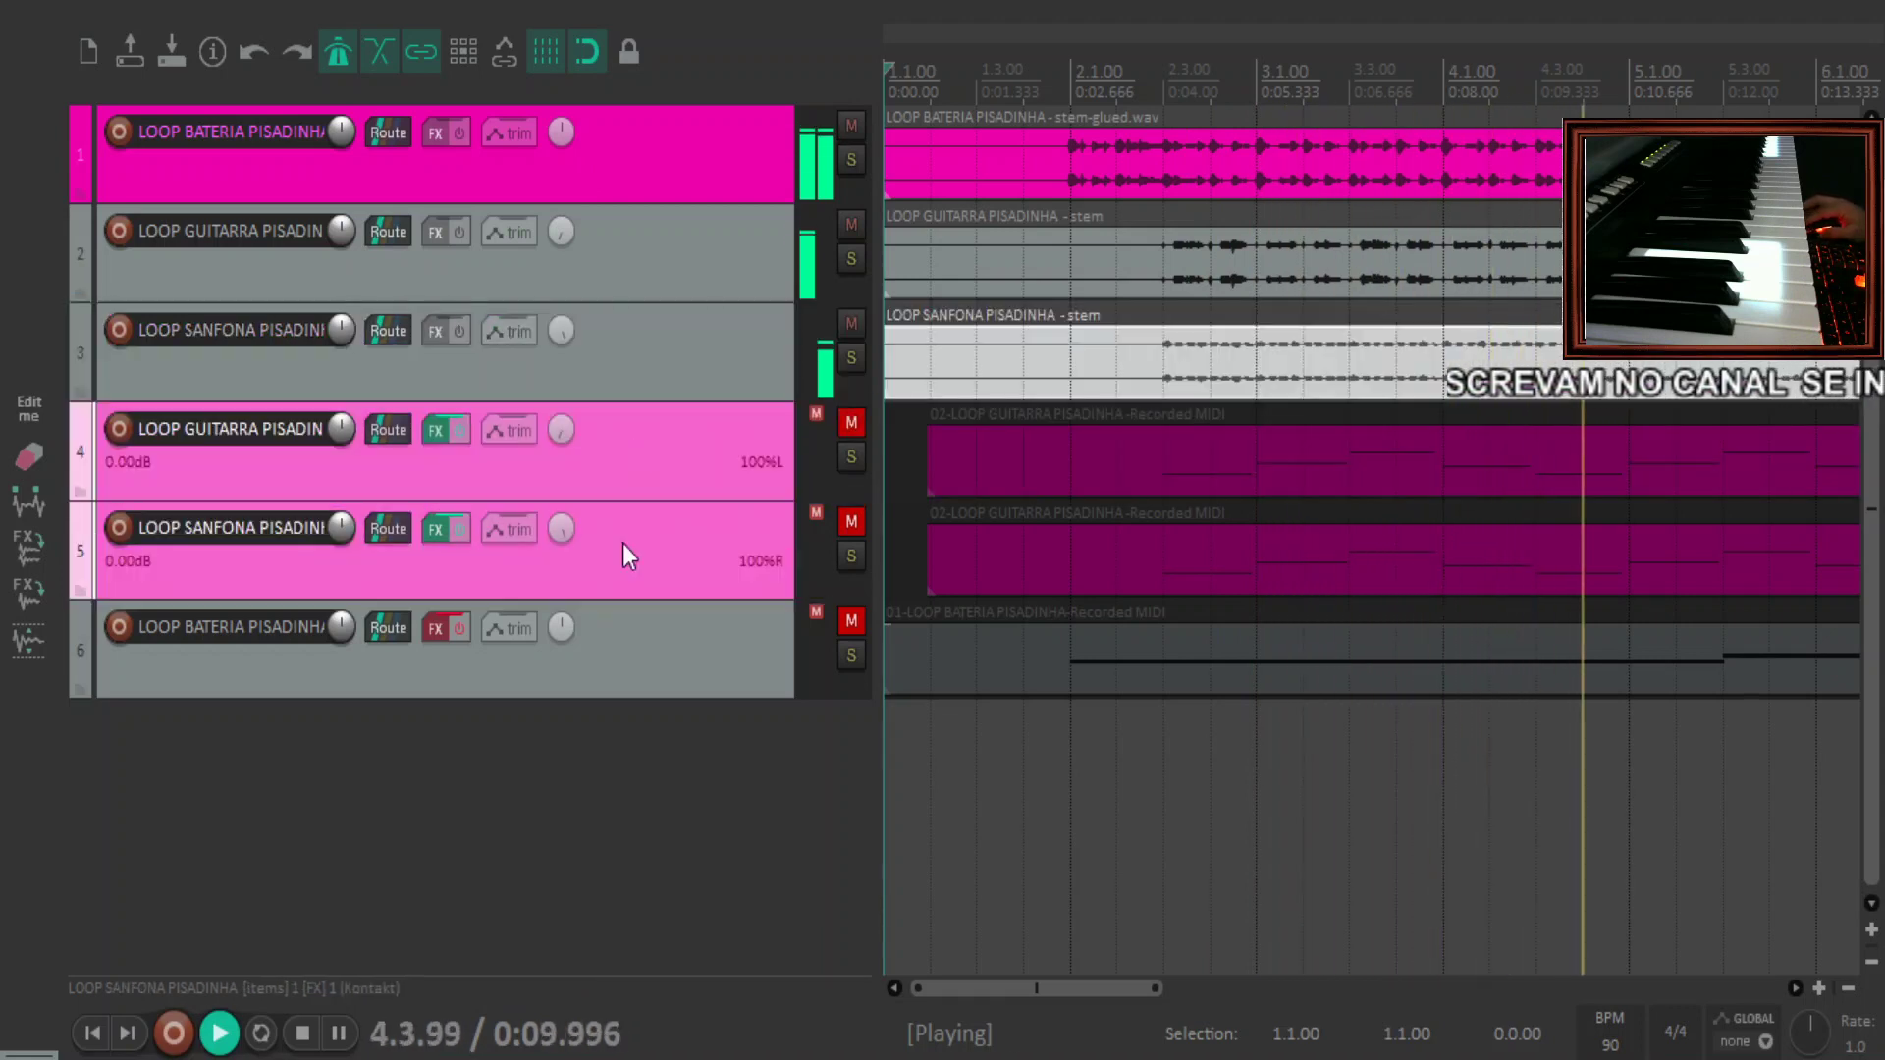
{"action": "left_click", "coordinate": [455, 530]}
{"action": "left_click", "coordinate": [698, 371]}
{"action": "left_click", "coordinate": [689, 182], "text": "shift"}
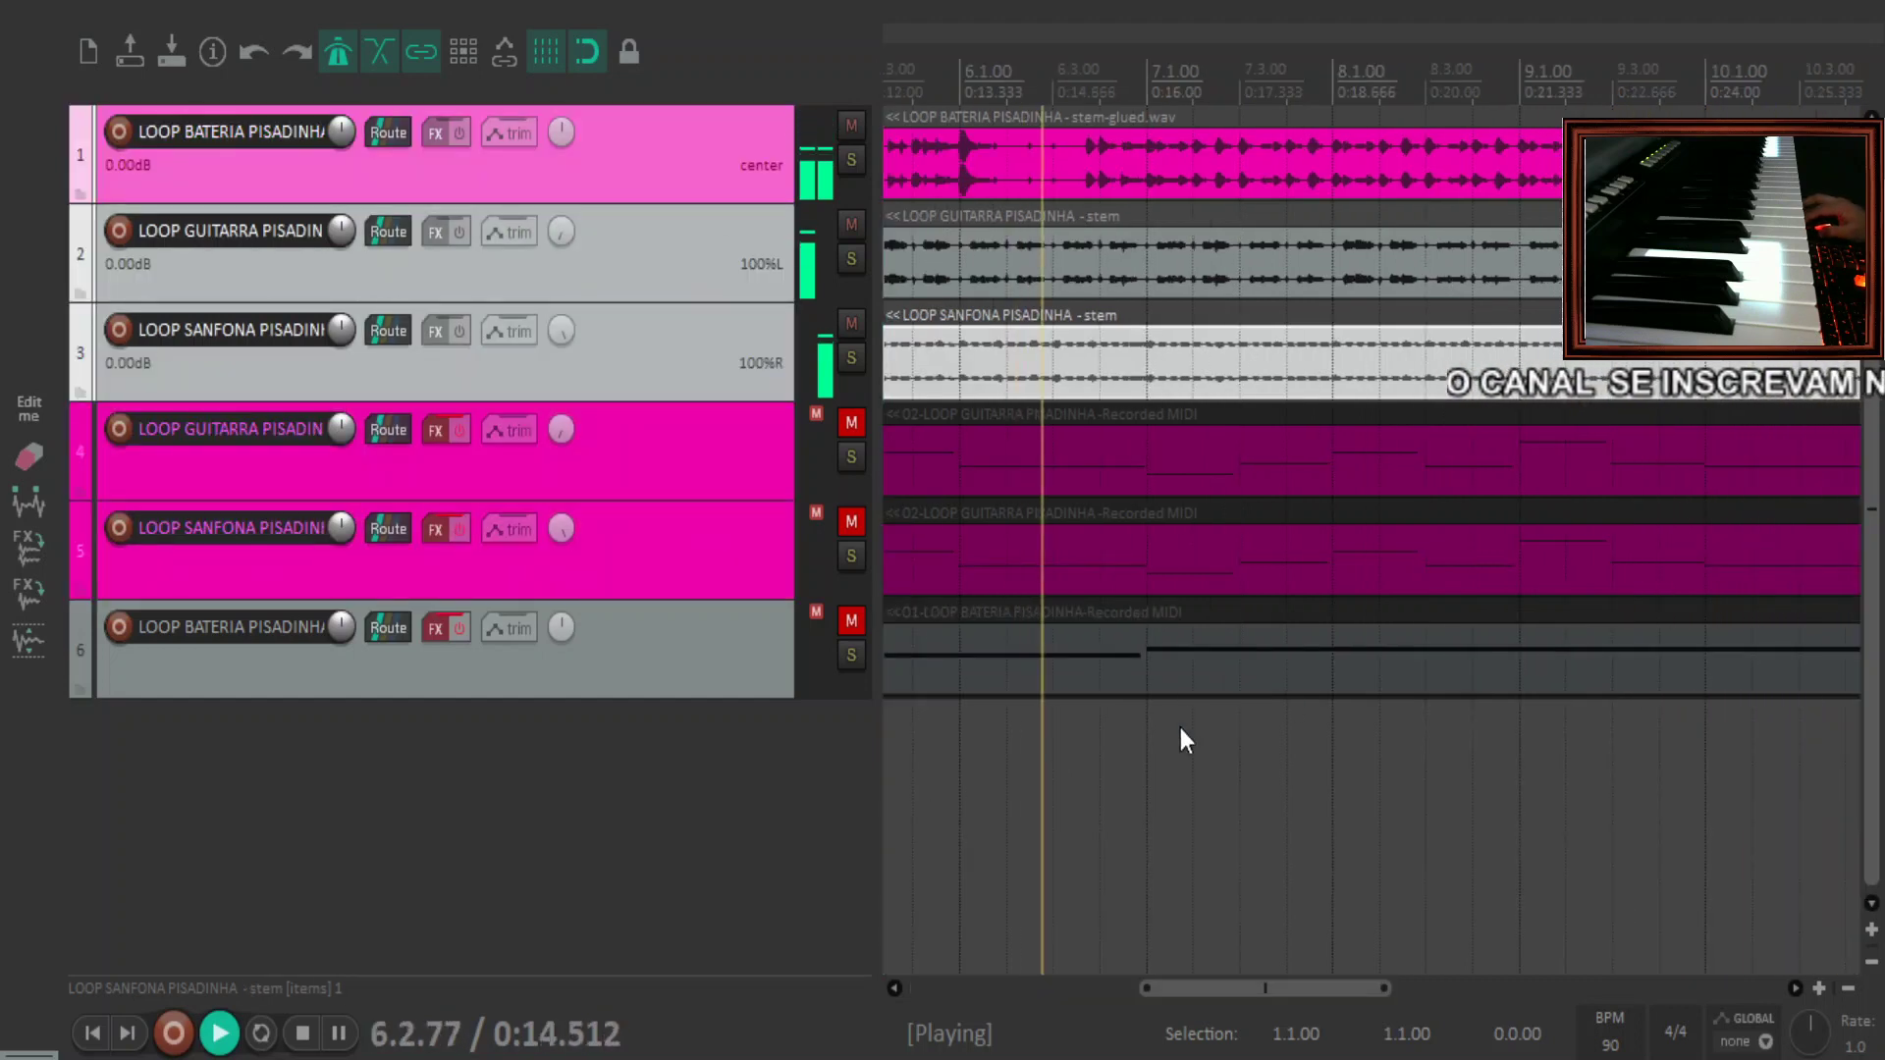
Select the MIDI source tracks, then select only the accordion stem track
{"action": "left_click", "coordinate": [1357, 780]}
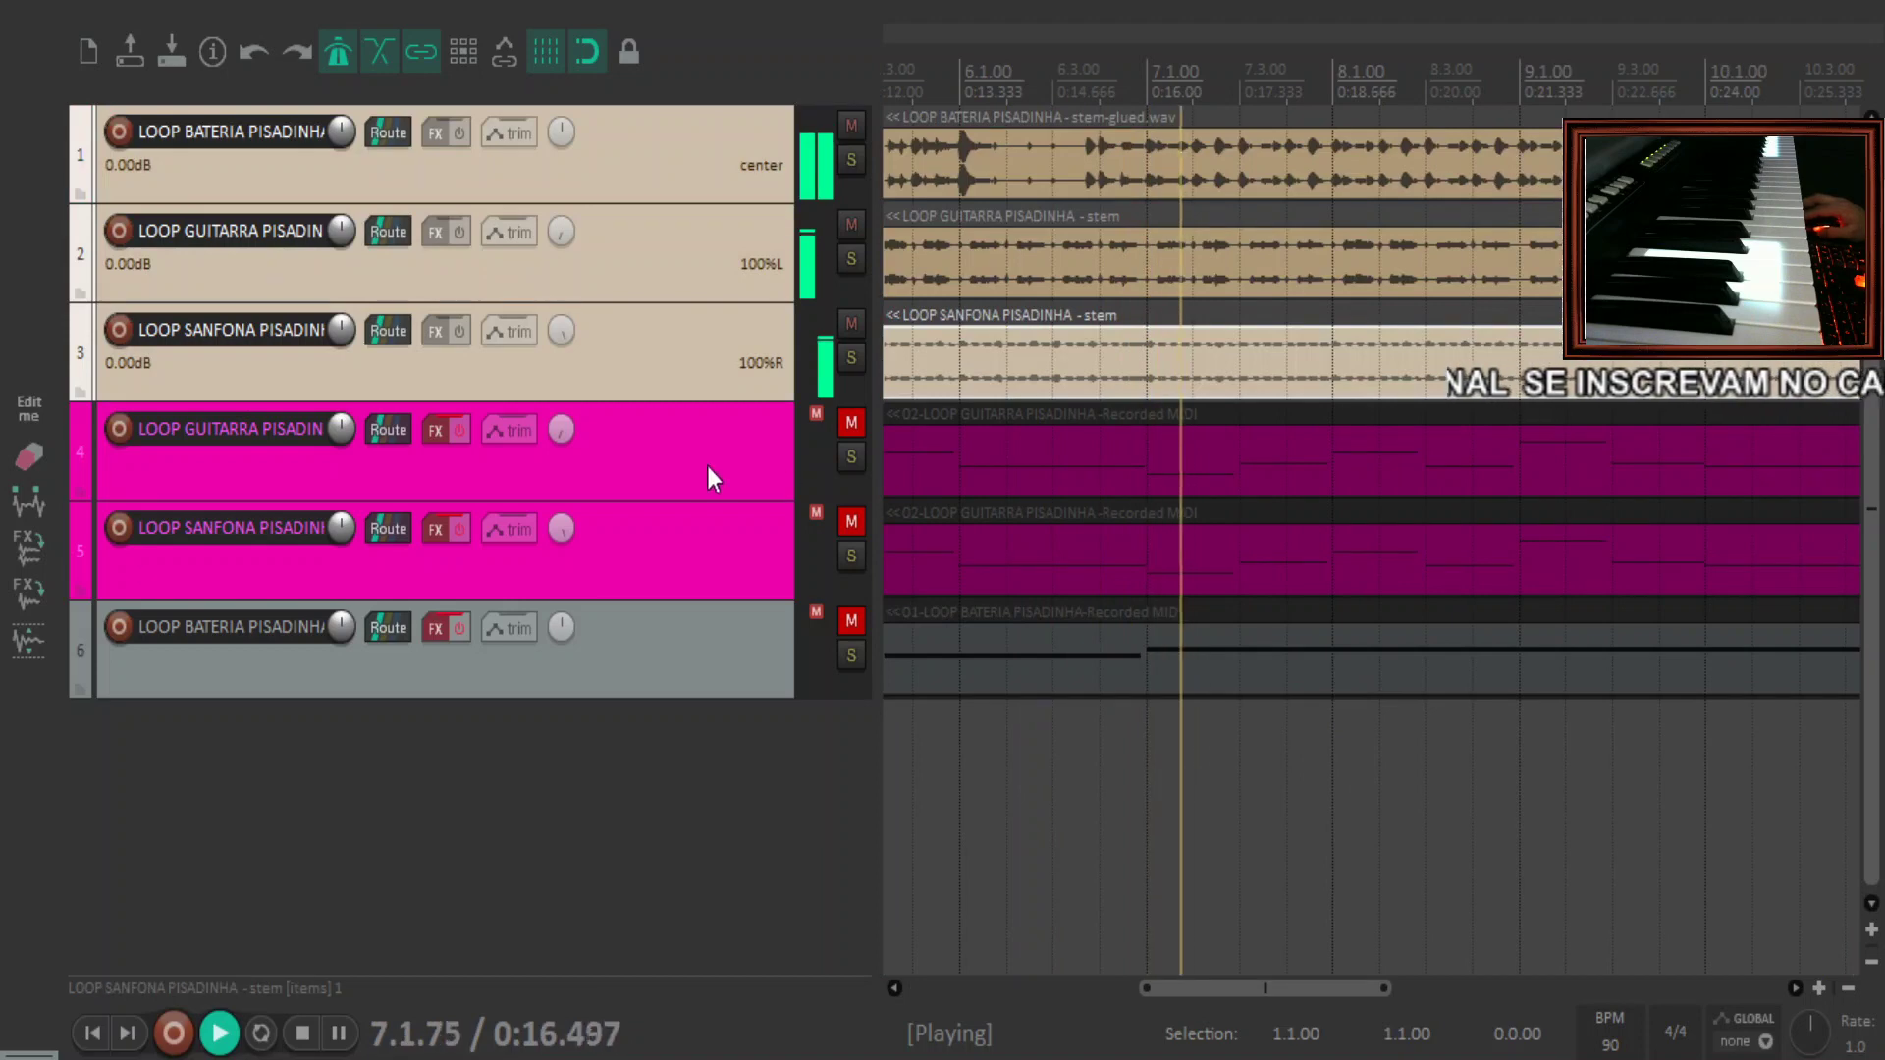
{"action": "left_click", "coordinate": [662, 473]}
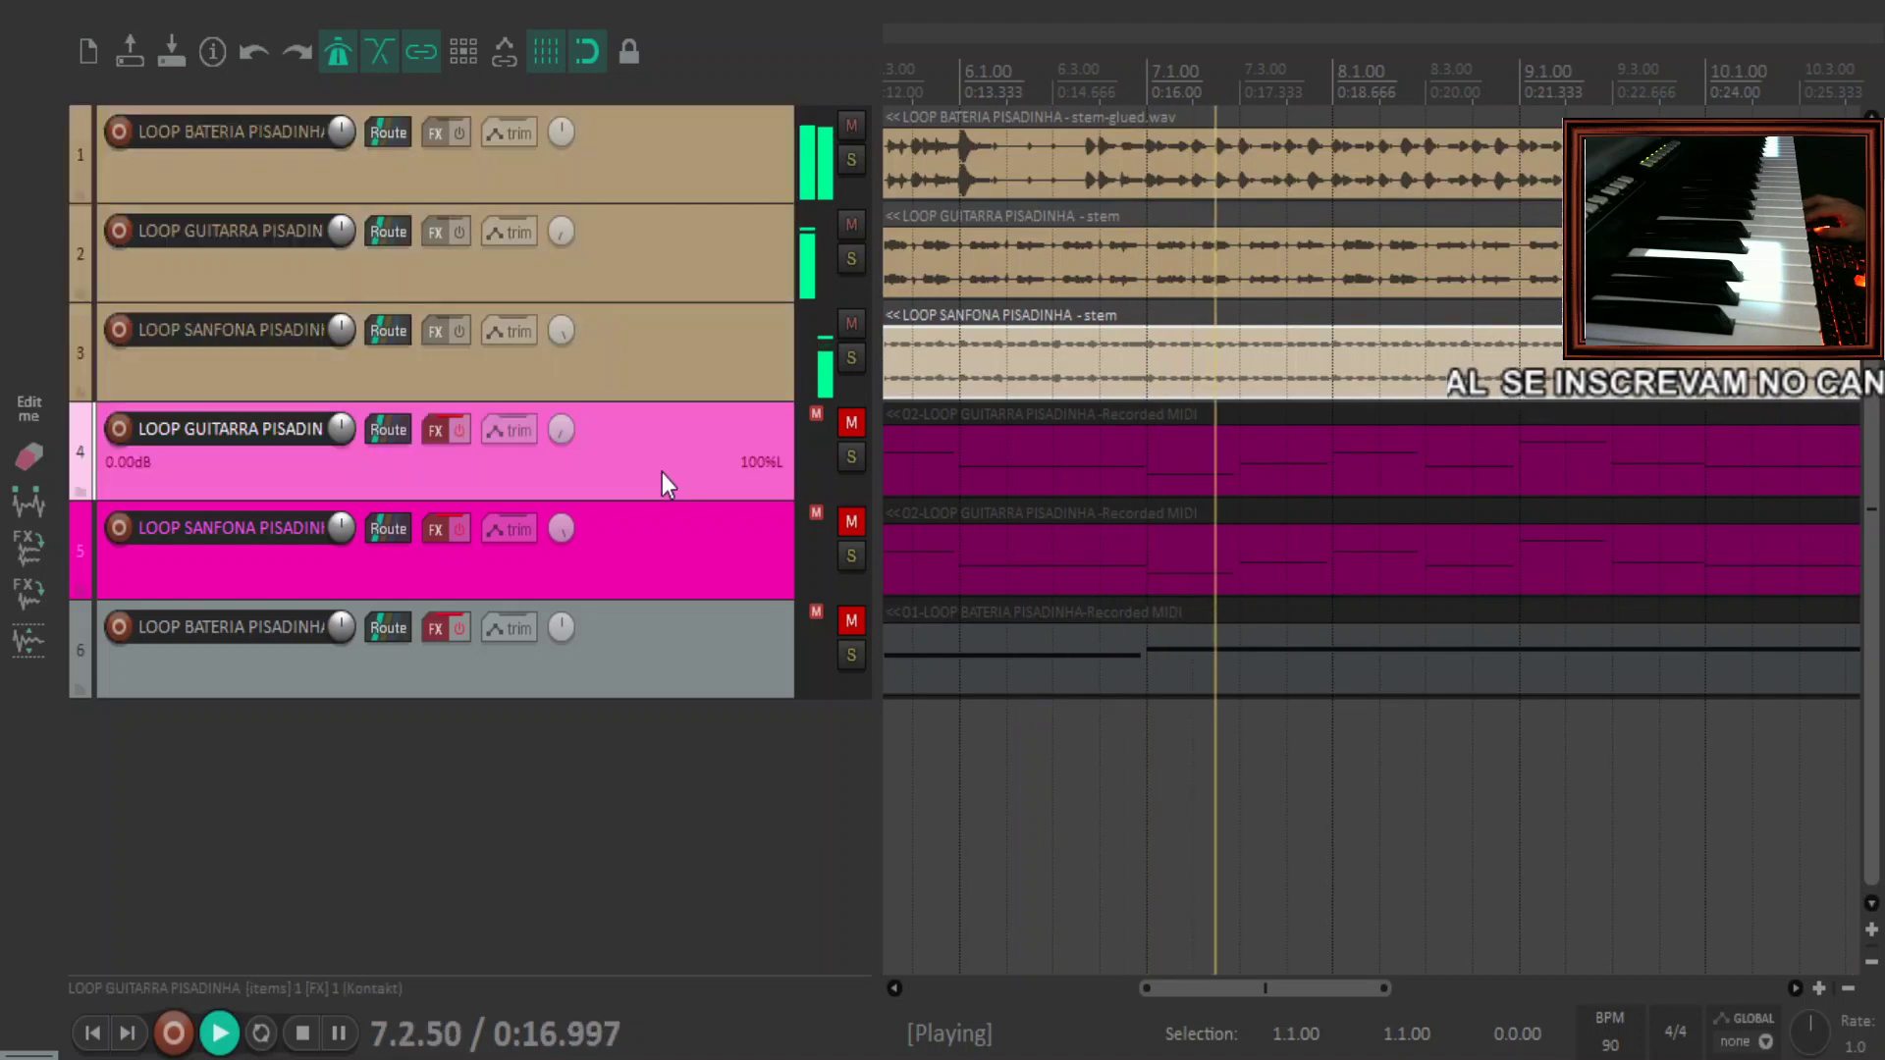
{"action": "left_click", "coordinate": [699, 663], "text": "shift"}
{"action": "scroll", "coordinate": [1146, 505], "scroll_direction": "down", "scroll_amount": 2}
{"action": "scroll", "coordinate": [1146, 505], "scroll_direction": "down", "scroll_amount": 5}
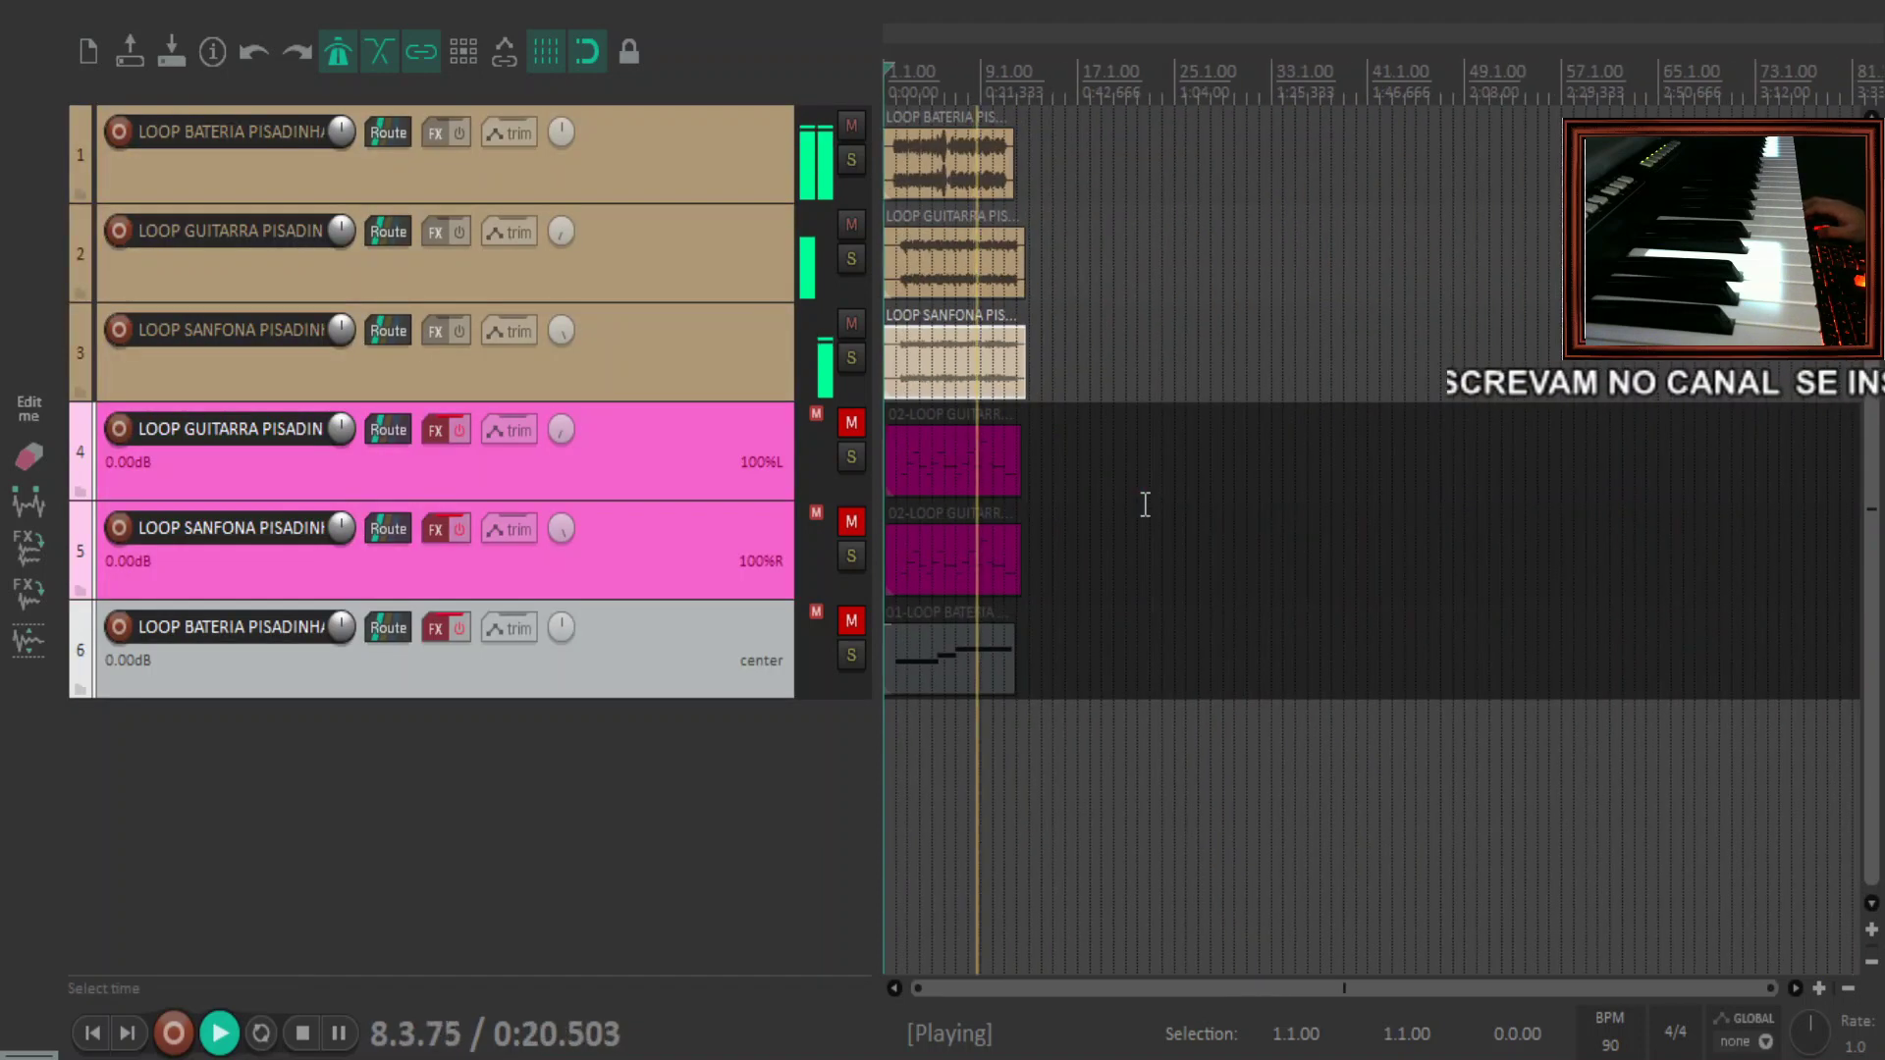
{"action": "scroll", "coordinate": [1144, 505], "scroll_direction": "up", "scroll_amount": 3}
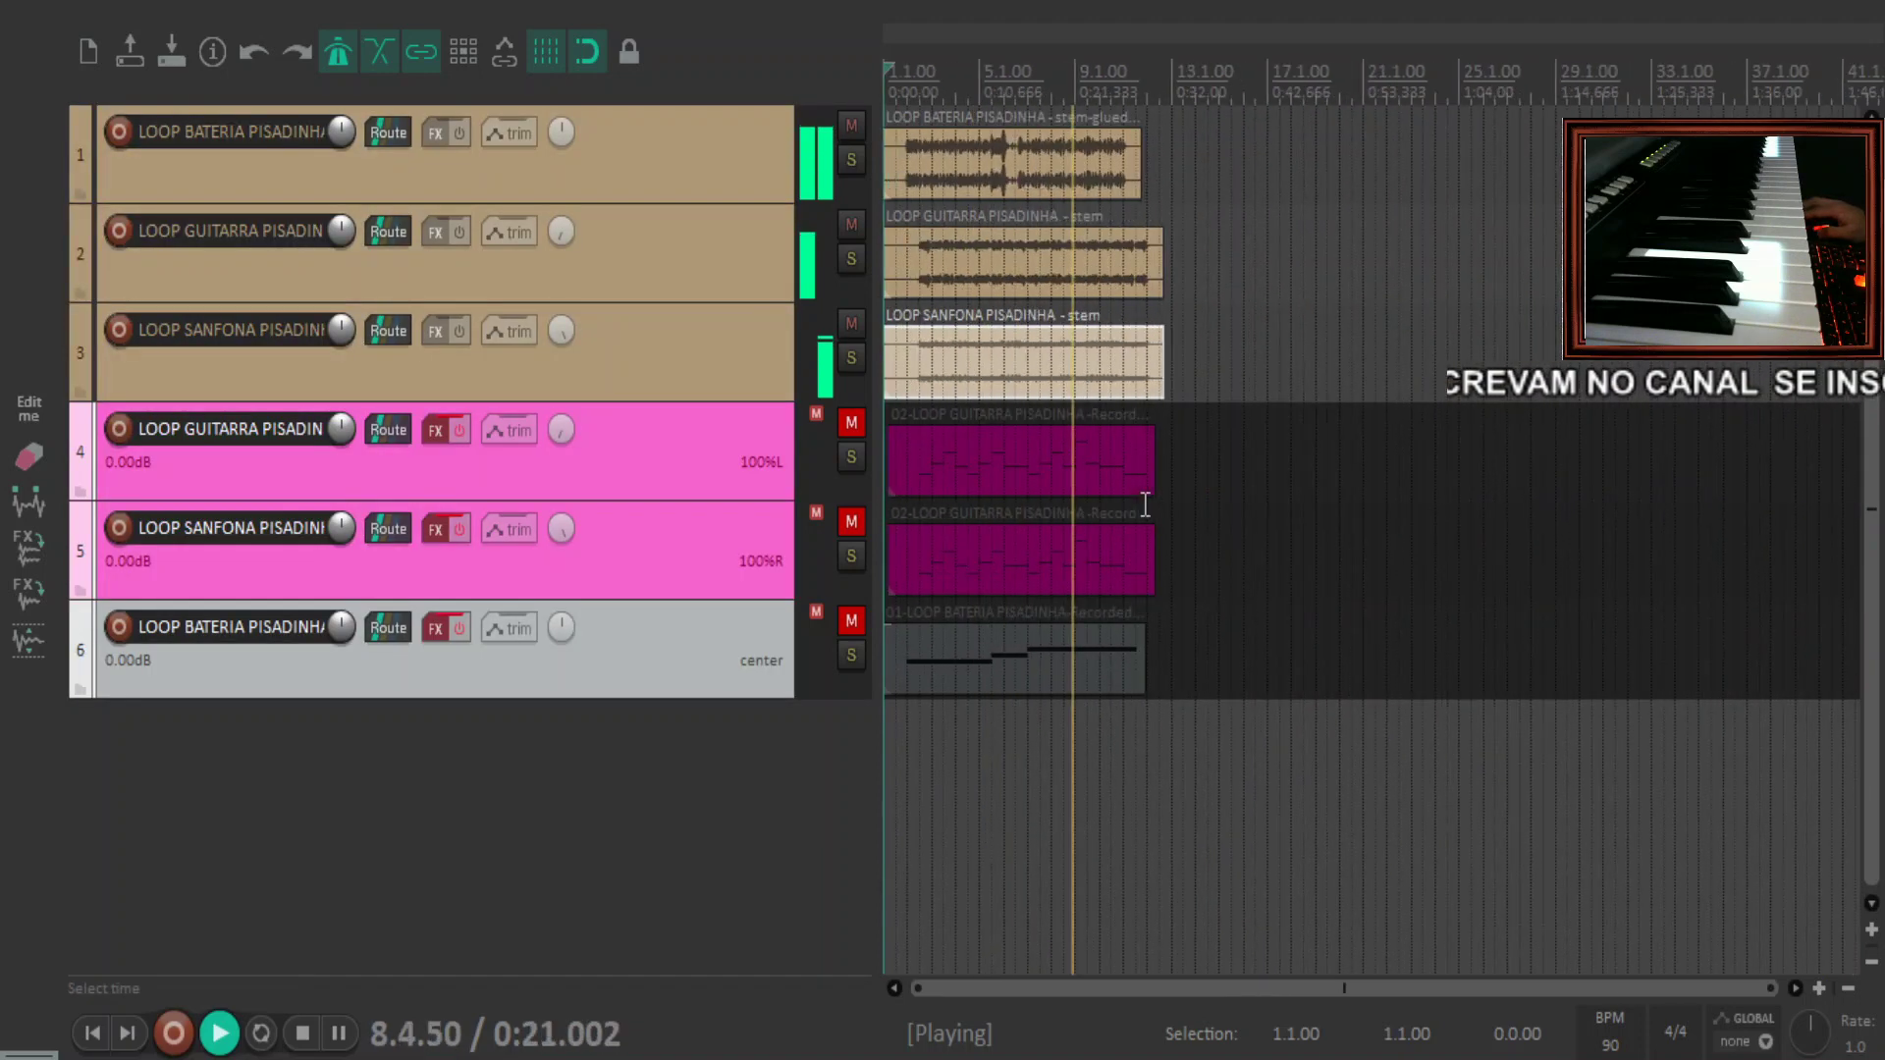
{"action": "left_click", "coordinate": [699, 363]}
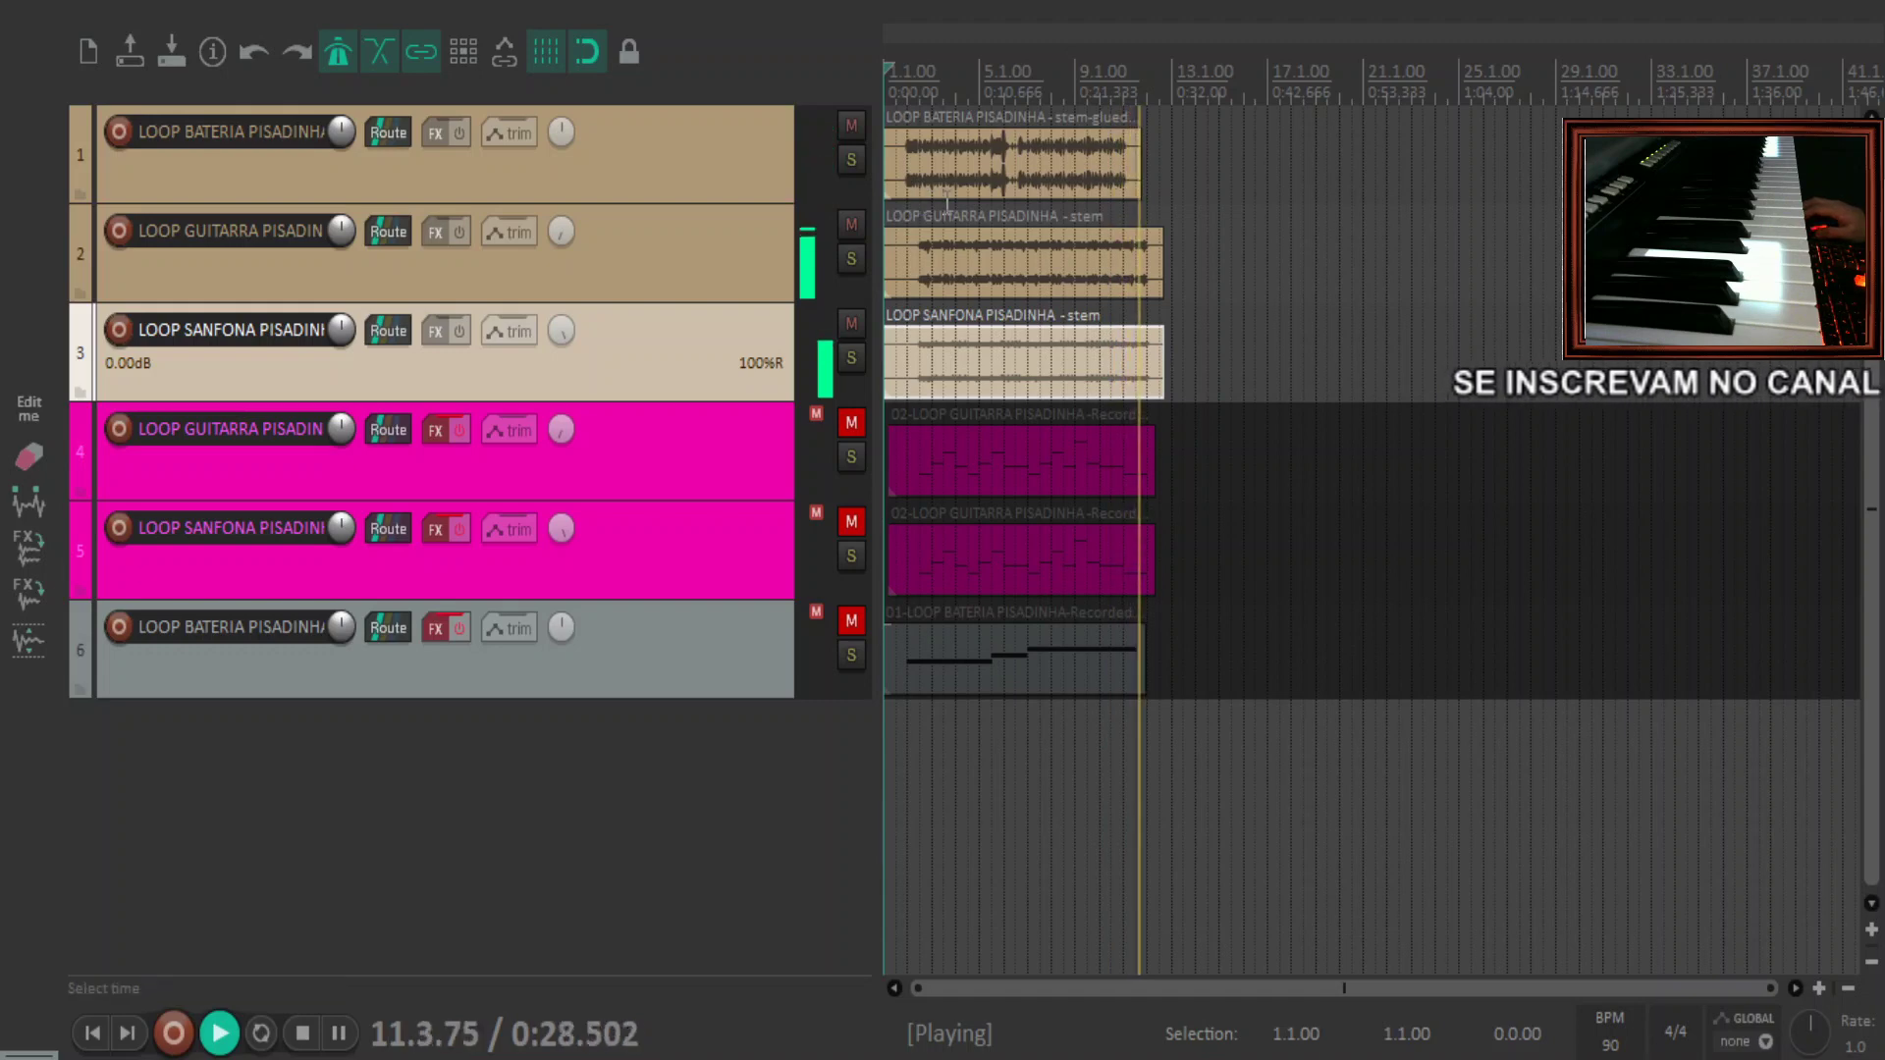
Trim the end of the drum stem item slightly shorter and stop playback at bar 11
{"action": "left_click_drag", "start_coordinate": [1142, 175], "coordinate": [1141, 175]}
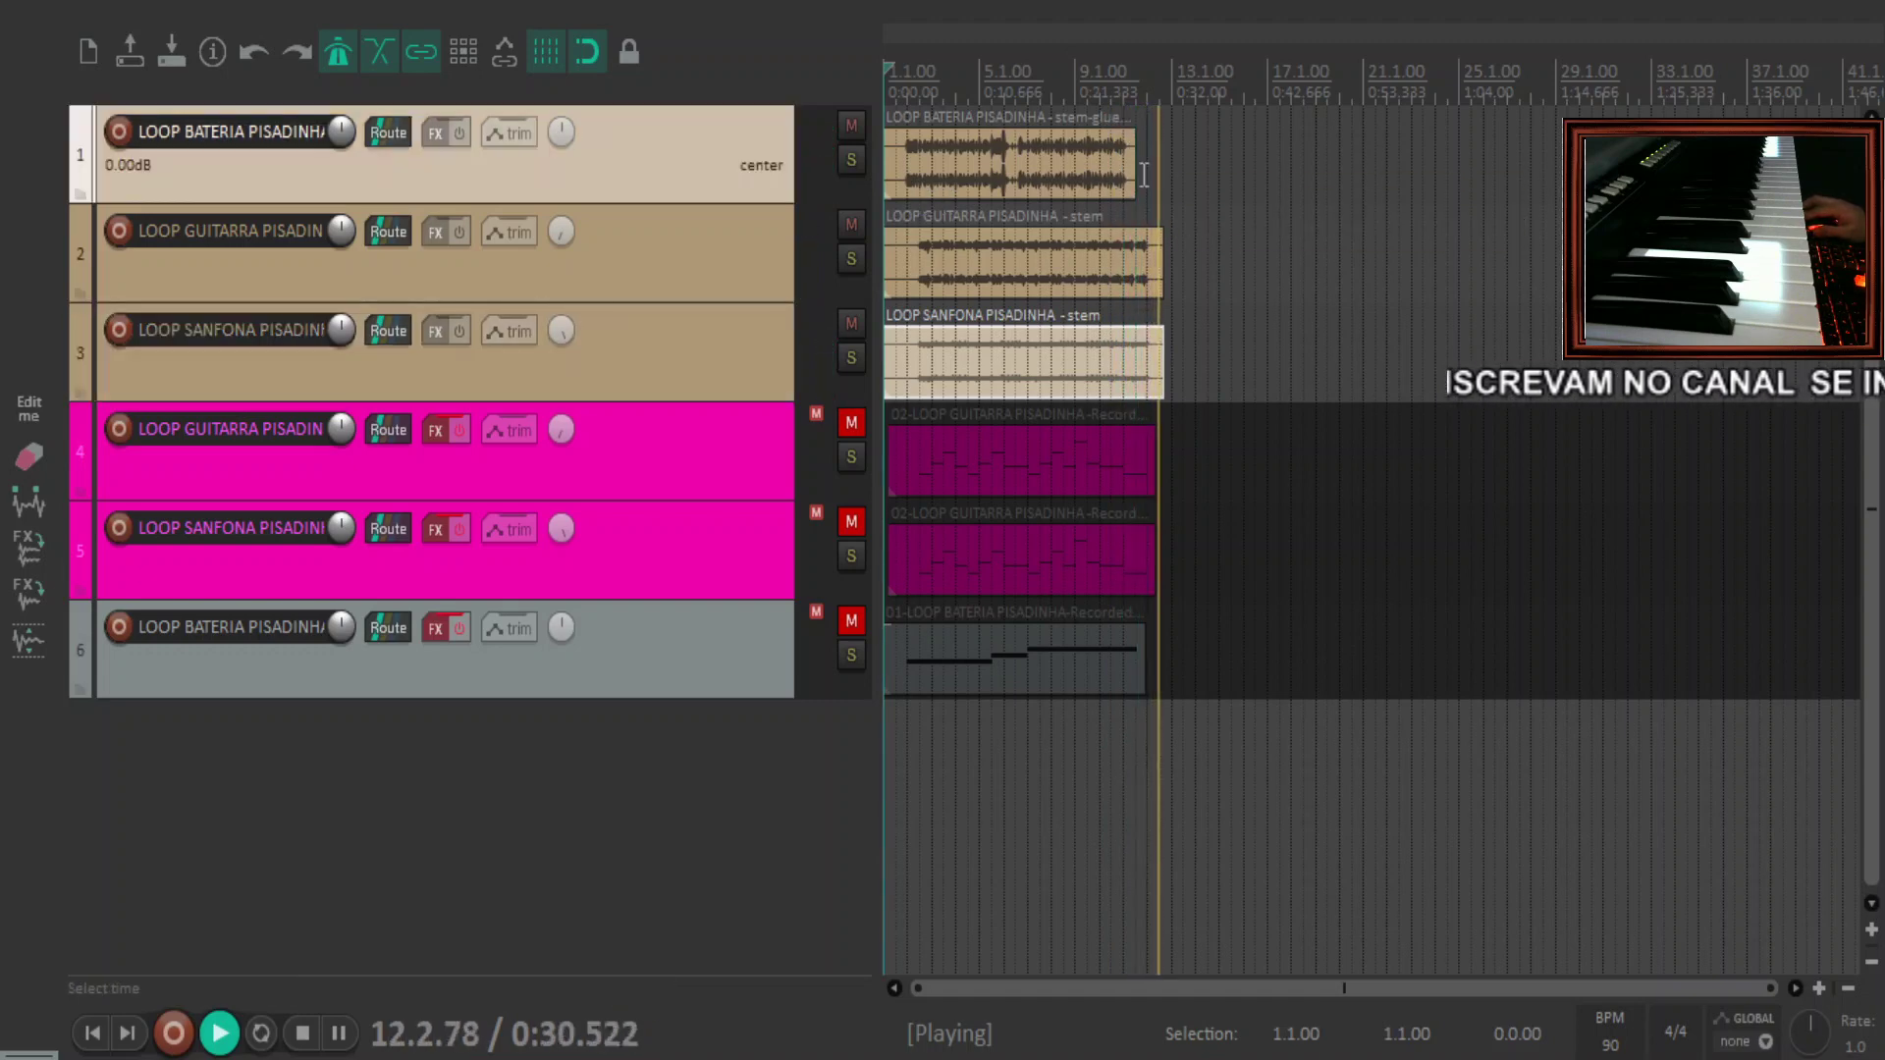
{"action": "left_click", "coordinate": [1119, 175]}
{"action": "scroll", "coordinate": [1119, 175], "scroll_direction": "up", "scroll_amount": 5}
{"action": "key", "text": "space"}
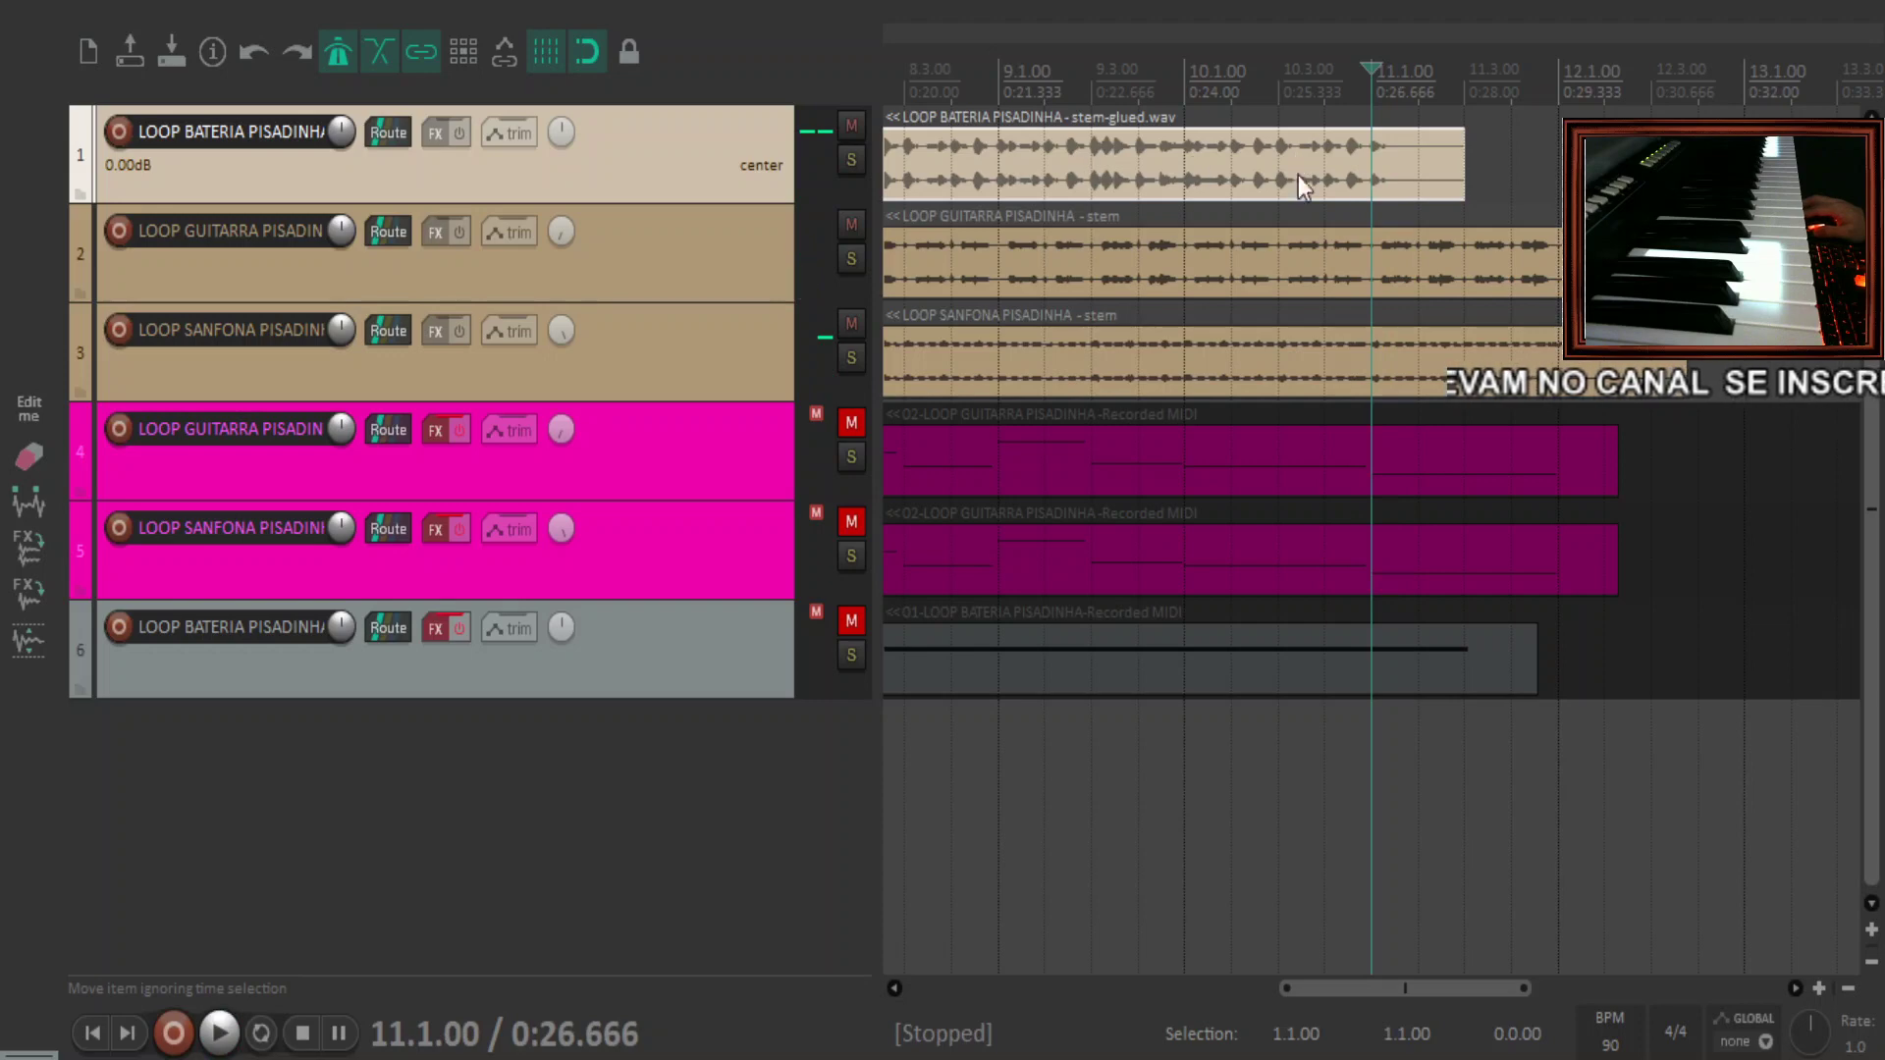
Shrink the tracks vertically, make the accordion stem much taller, widen the track panel, and take the stem audio offline
{"action": "scroll", "coordinate": [1363, 257], "scroll_direction": "up", "scroll_amount": 1}
{"action": "scroll", "coordinate": [776, 499], "scroll_direction": "up", "scroll_amount": 1}
{"action": "scroll", "coordinate": [776, 498], "scroll_direction": "up", "scroll_amount": 1}
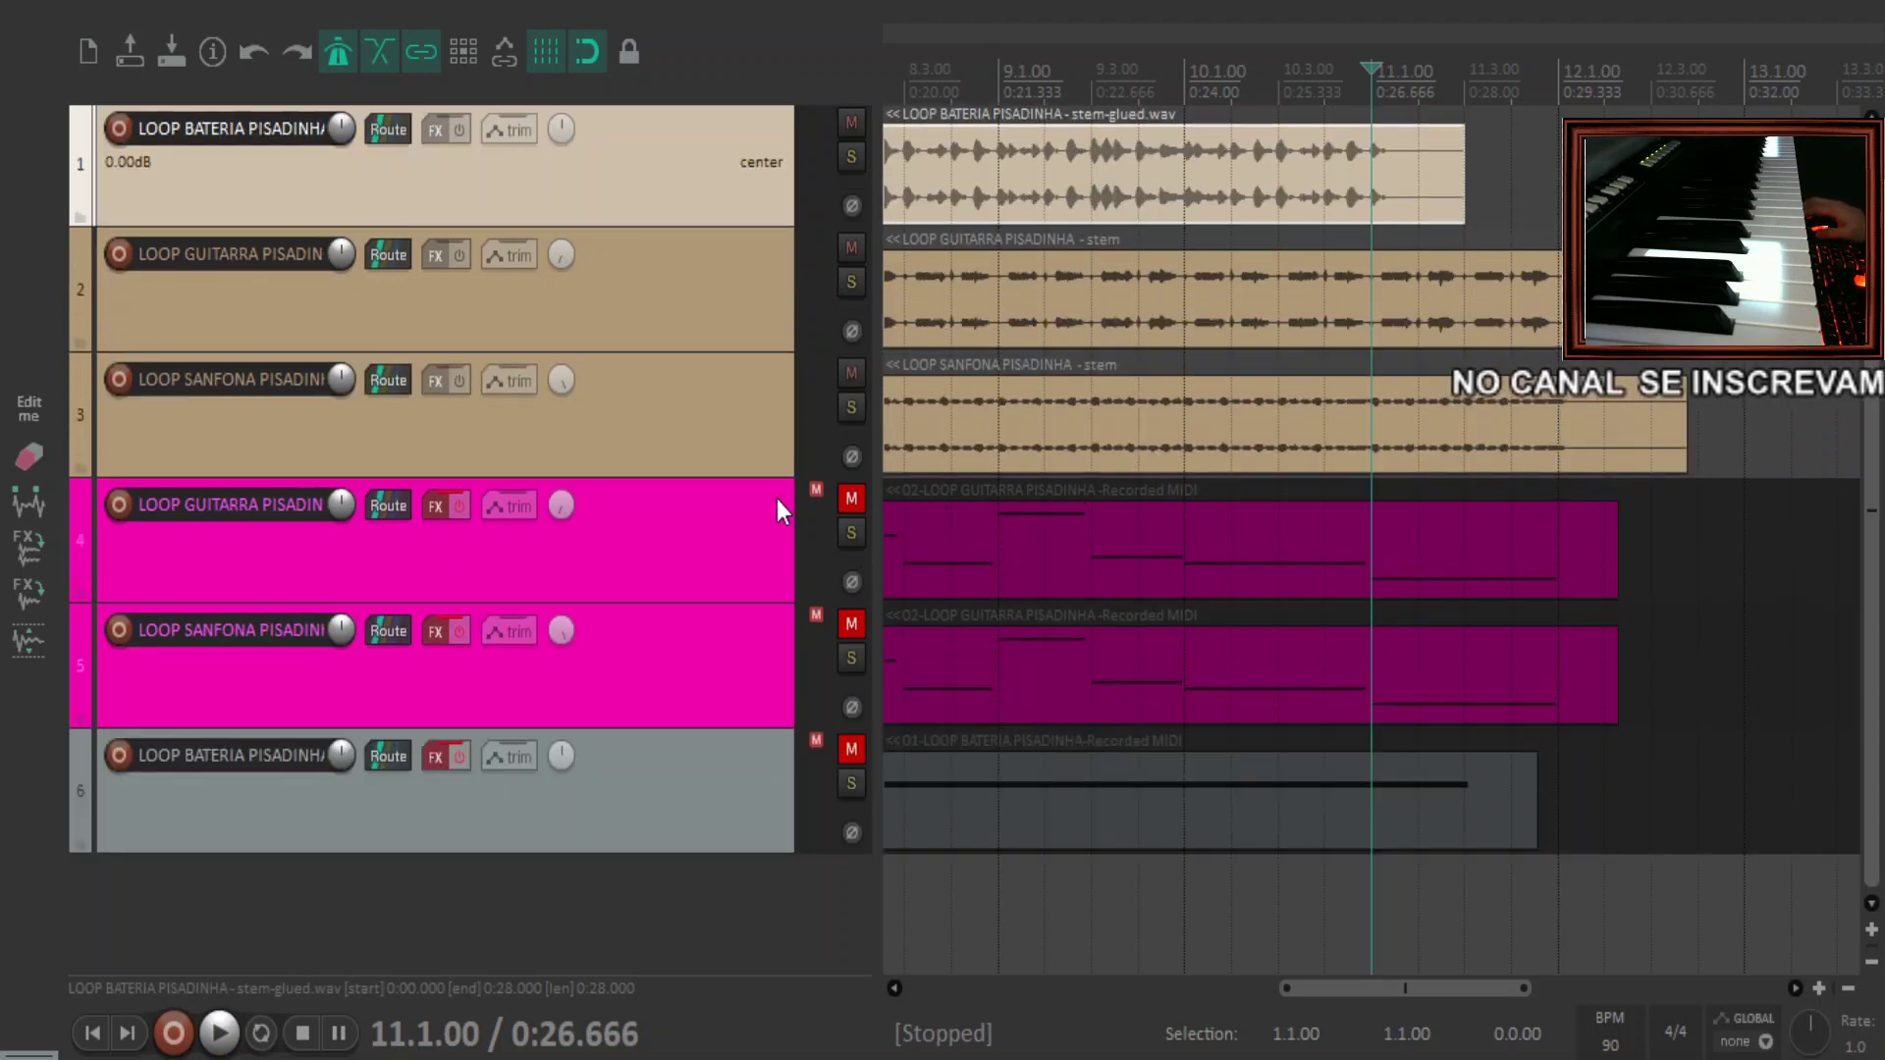
{"action": "scroll", "coordinate": [1310, 393], "scroll_direction": "down", "scroll_amount": 2}
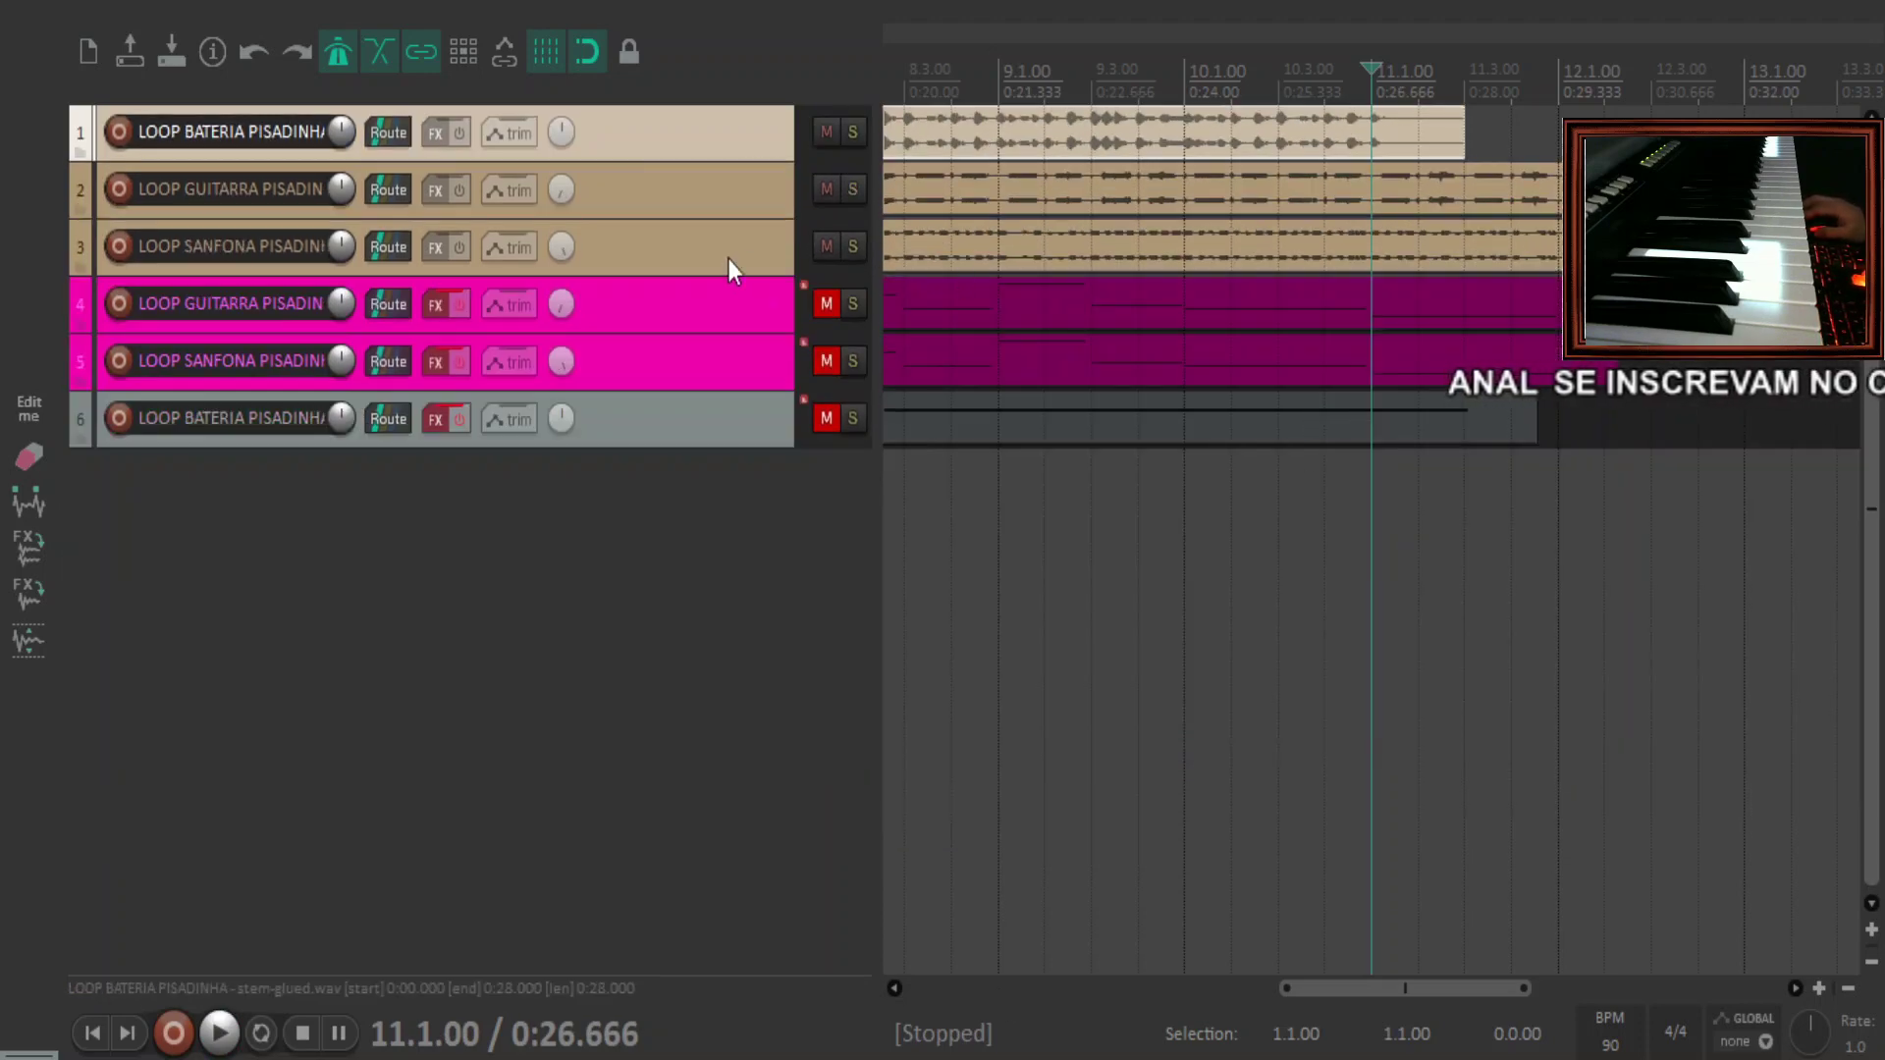
{"action": "left_click_drag", "start_coordinate": [726, 274], "coordinate": [726, 413]}
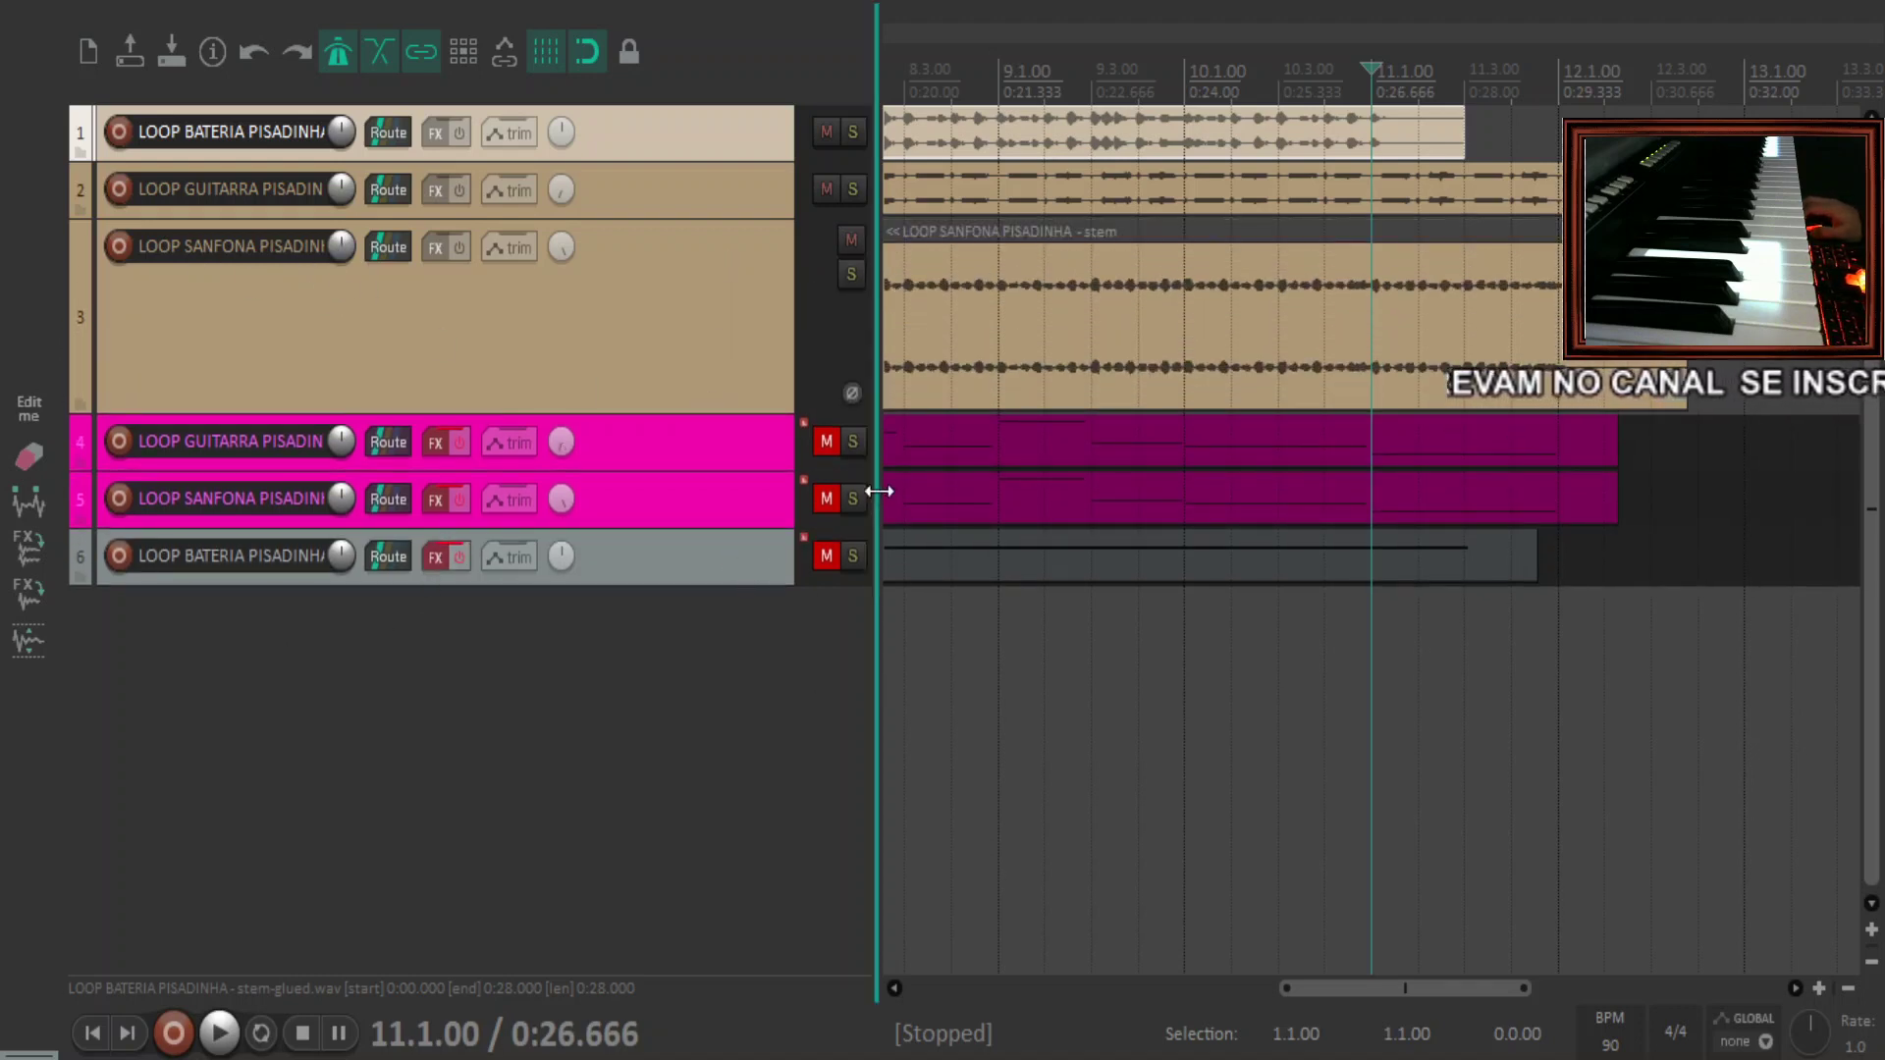
{"action": "left_click_drag", "start_coordinate": [872, 497], "coordinate": [889, 496]}
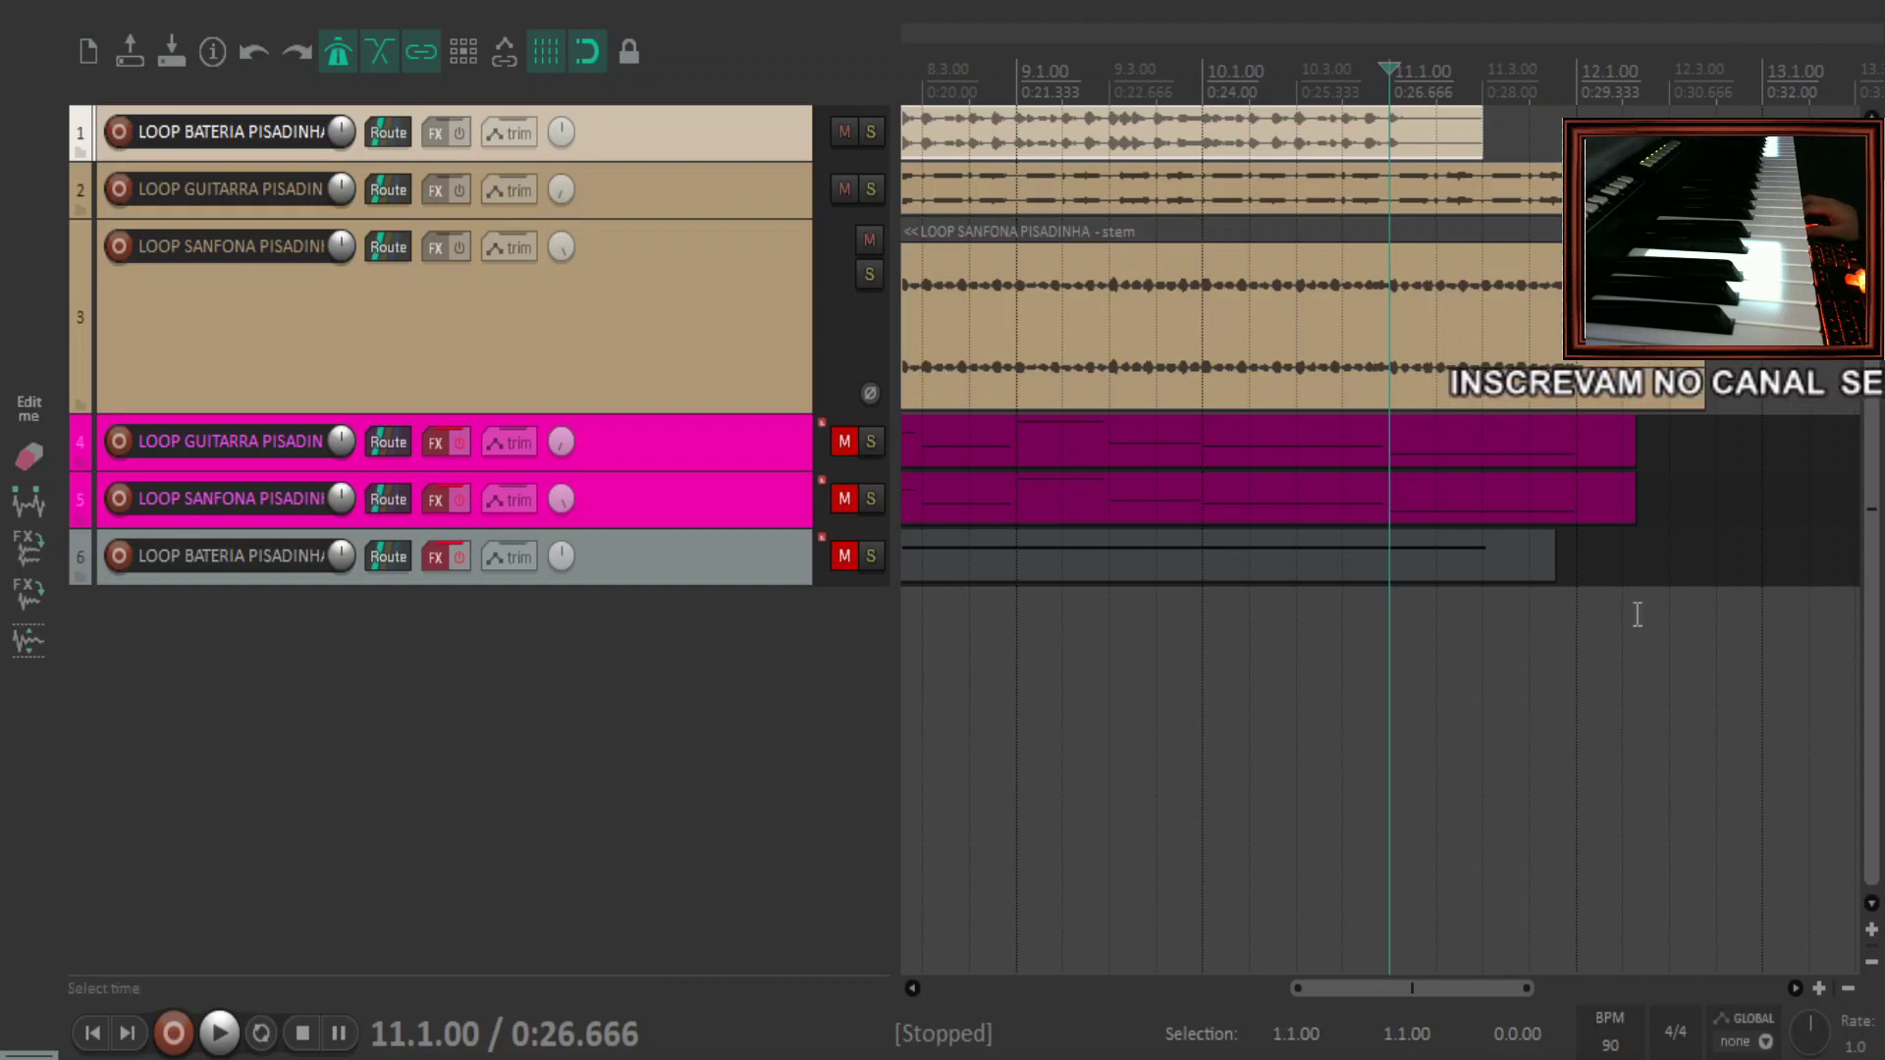
{"action": "key", "text": "alt+Tab"}
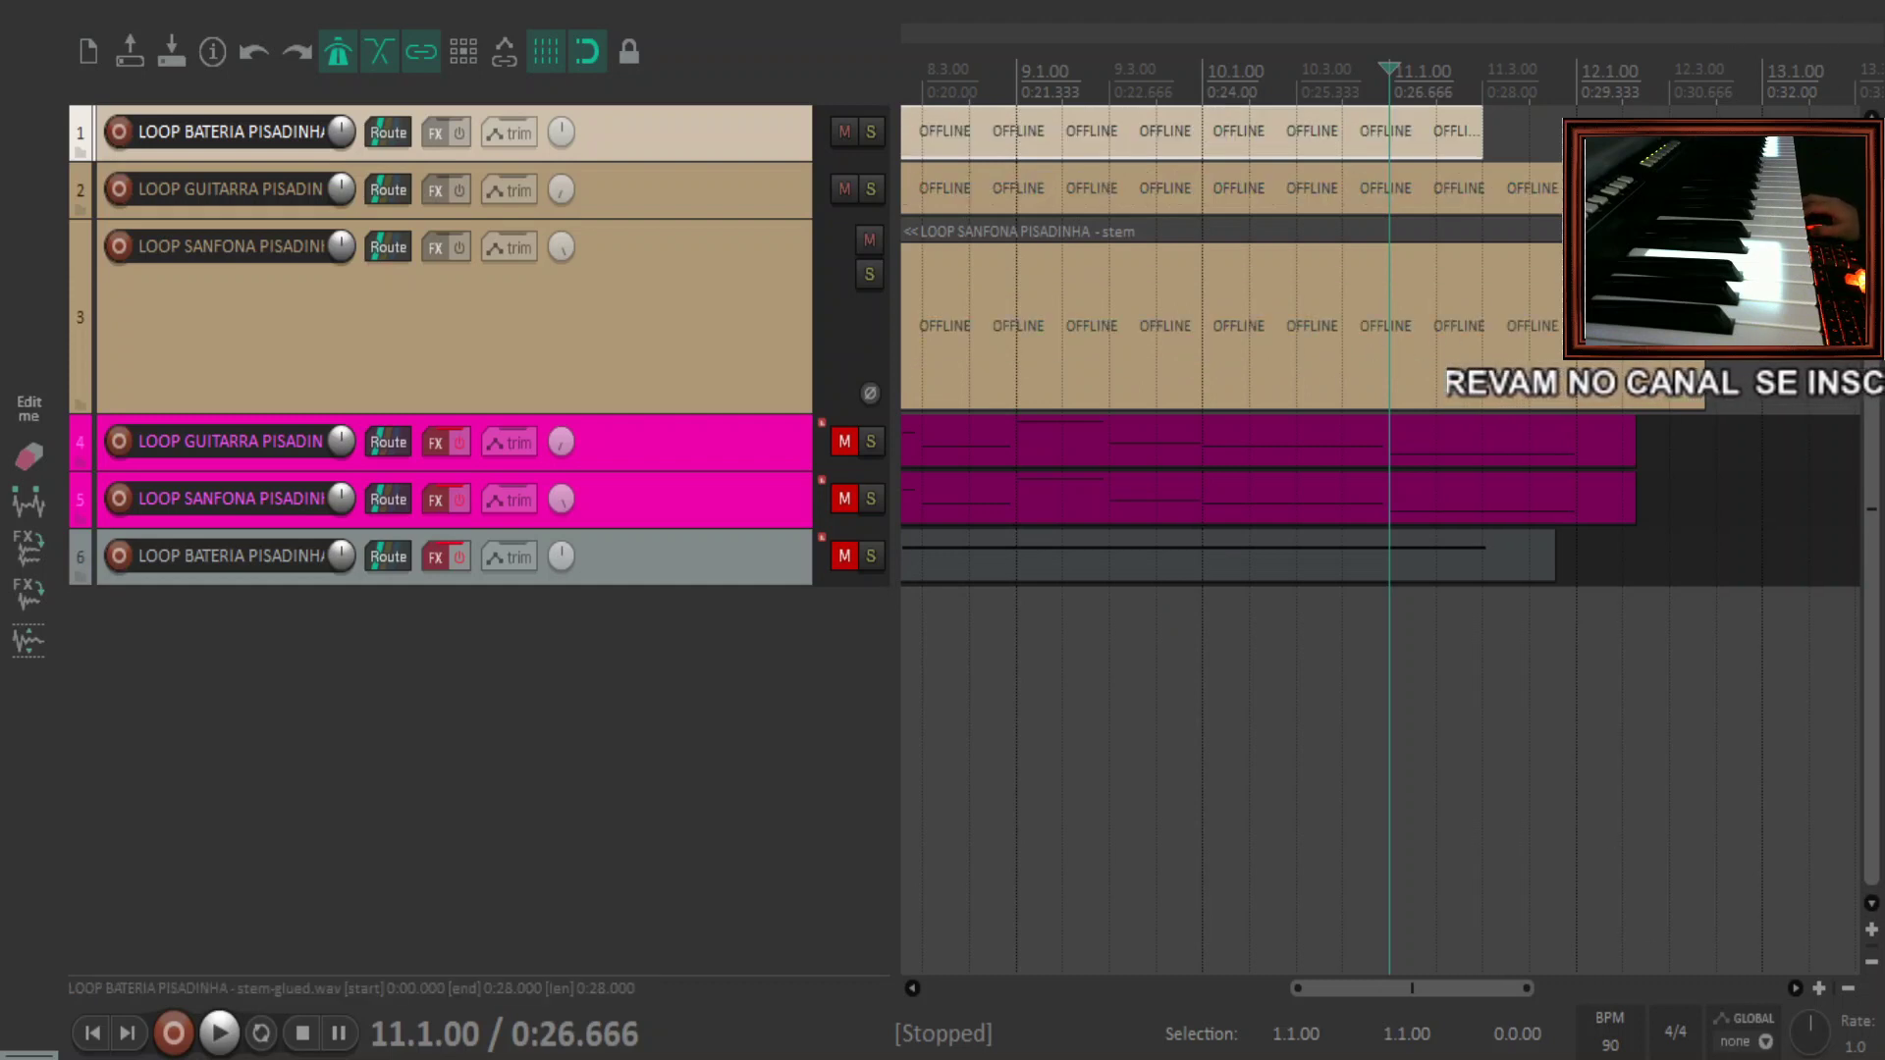